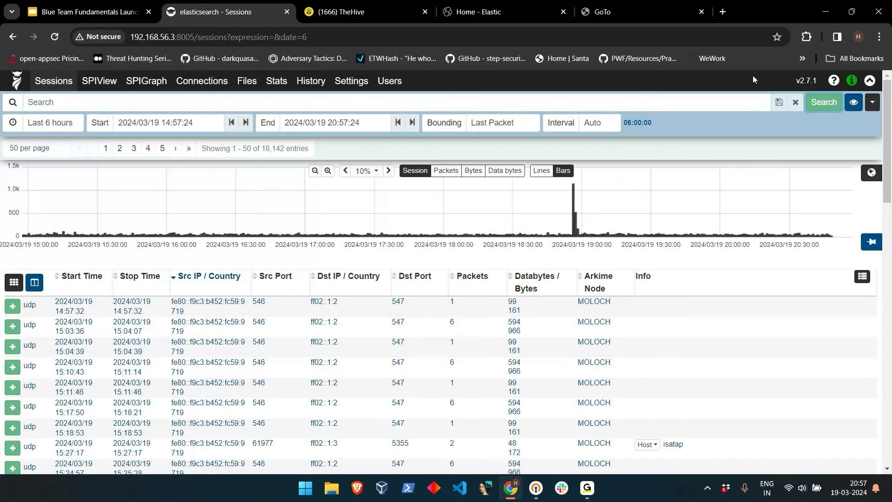
- Review the slide on the SYN and ACK/RST pattern of NMAP port scanning, returning to the Arkime sessions
{"action": "left_click", "coordinate": [254, 98]}
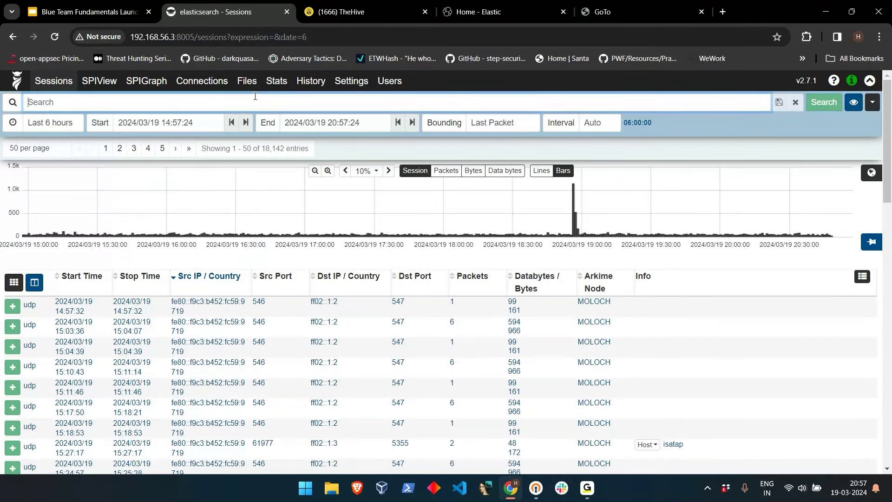
{"action": "left_click", "coordinate": [38, 14]}
{"action": "scroll", "coordinate": [447, 298], "scroll_direction": "up", "scroll_amount": 2}
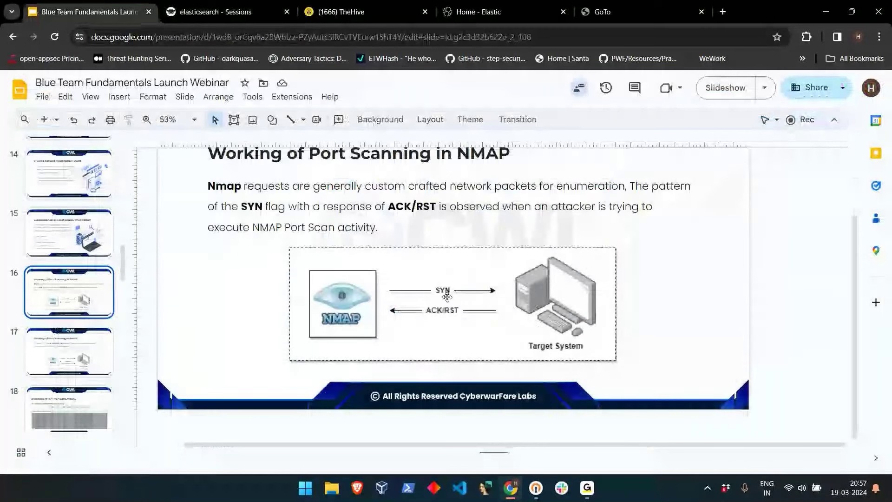
{"action": "scroll", "coordinate": [447, 297], "scroll_direction": "up", "scroll_amount": 1}
{"action": "left_click", "coordinate": [194, 7]}
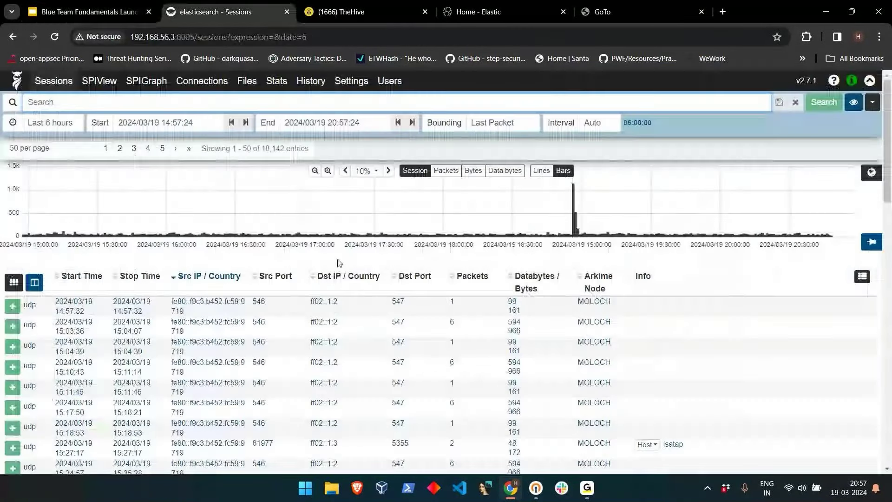
{"action": "key", "text": "ctrl+shift+Tab"}
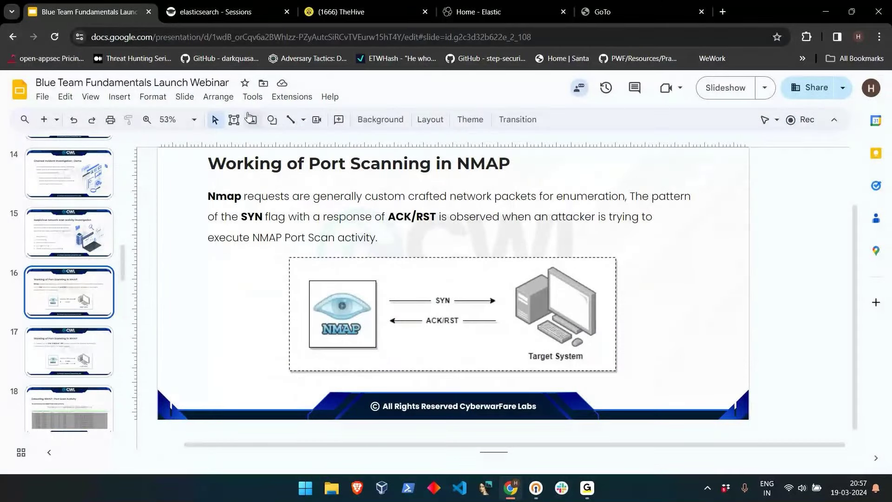
{"action": "key", "text": "ctrl+Tab"}
- Copy ip.dst == 10.2.0.3 && ip.protocol == tcp && tcpflags.syn == 1 && tcpflags.rst == 1 from the Notepad notes into Arkime's session search
{"action": "key", "text": "alt+Tab"}
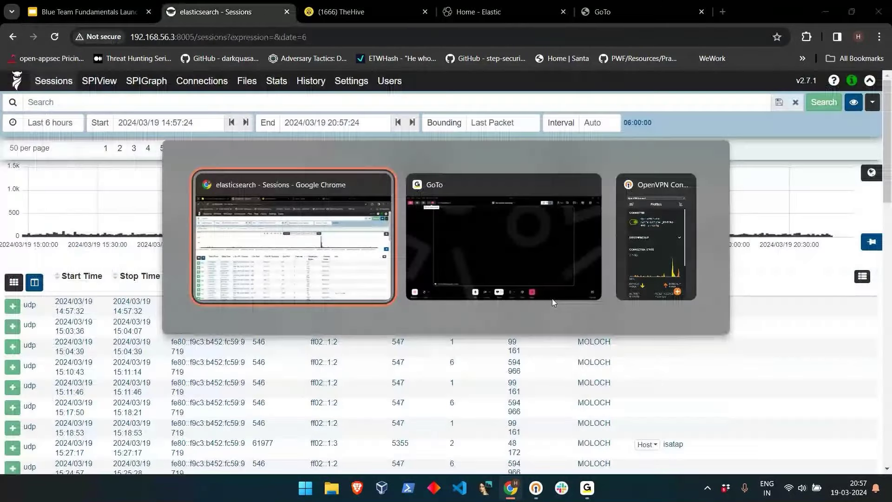
{"action": "key", "text": "ctrl+super+Right"}
{"action": "triple_click", "coordinate": [433, 156]}
{"action": "key", "text": "ctrl+c"}
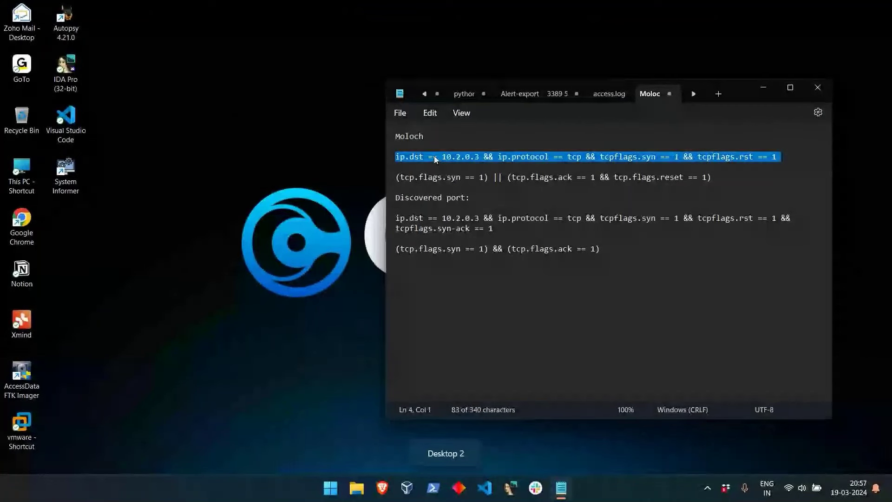
{"action": "key", "text": "alt+Tab"}
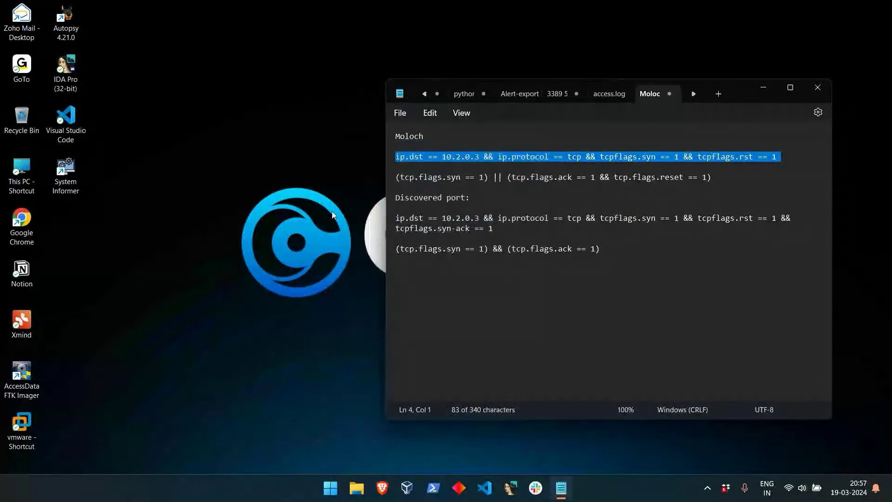
{"action": "key", "text": "ctrl+super+Left"}
{"action": "key", "text": "ctrl+v"}
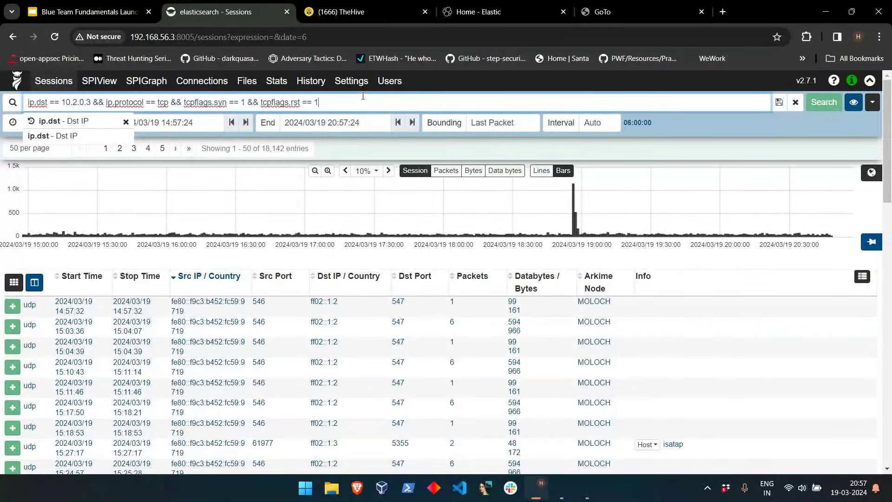
- Examine the query's destination IP, protocol and TCP flag conditions against the TheHive case and the NMAP port scanning slide
{"action": "left_click_drag", "start_coordinate": [91, 102], "coordinate": [30, 101]}
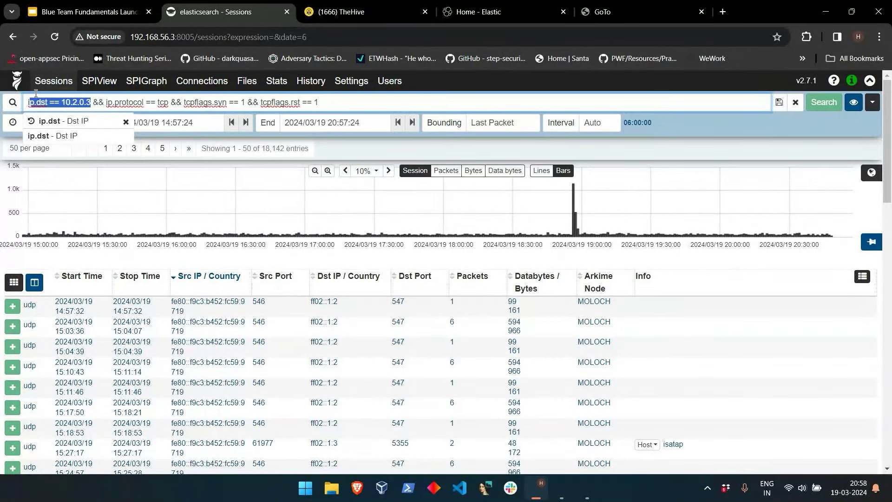
{"action": "key", "text": "ctrl+Tab"}
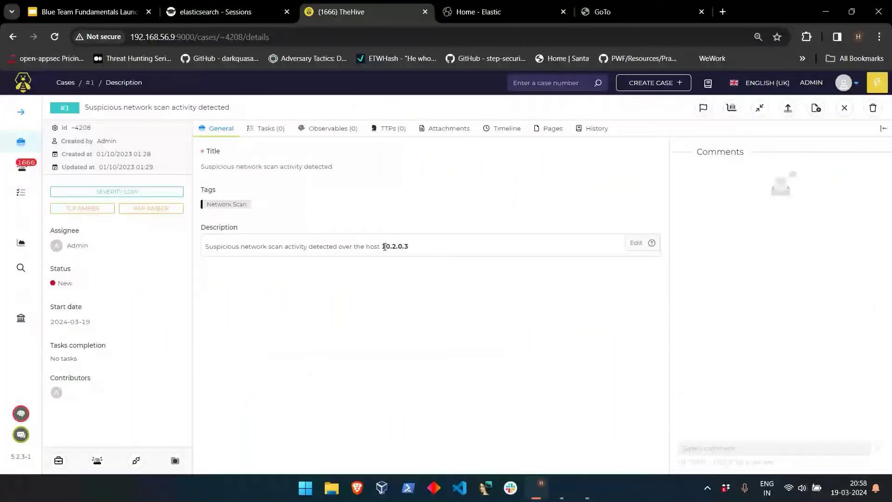
{"action": "left_click", "coordinate": [202, 20]}
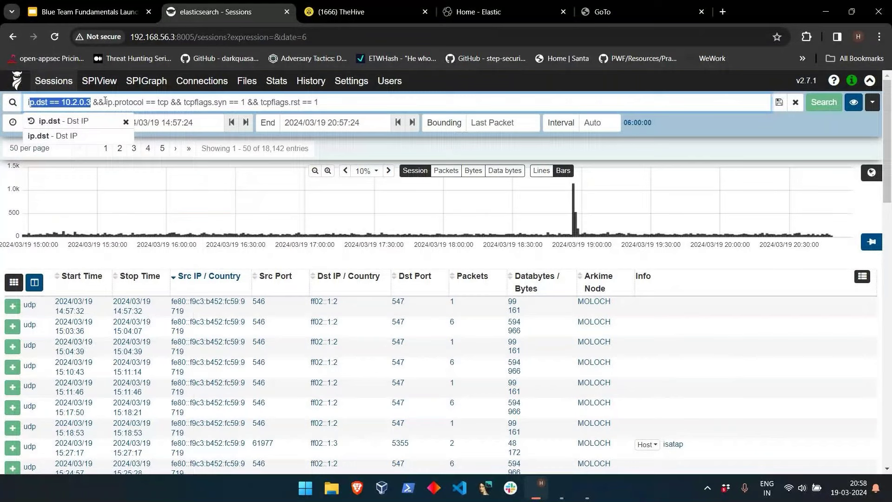
{"action": "left_click_drag", "start_coordinate": [105, 102], "coordinate": [184, 101]}
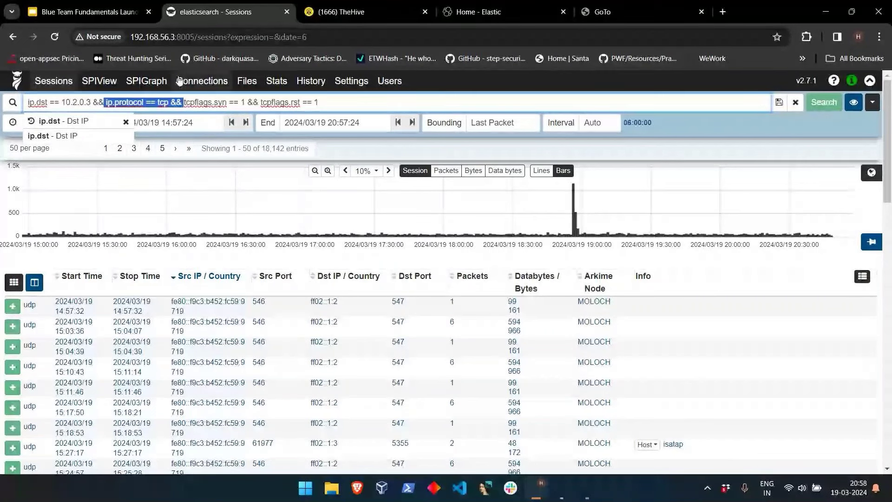
{"action": "left_click_drag", "start_coordinate": [169, 101], "coordinate": [105, 103]}
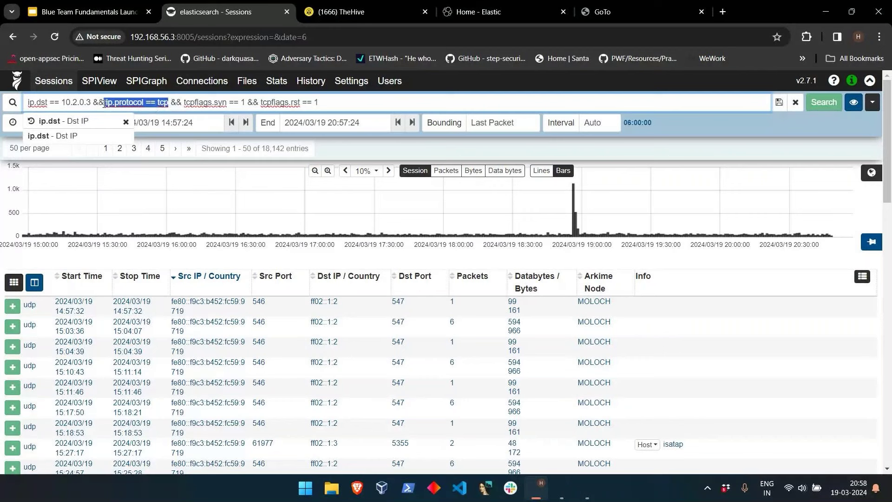
{"action": "left_click", "coordinate": [104, 103]}
{"action": "left_click_drag", "start_coordinate": [105, 102], "coordinate": [166, 103]}
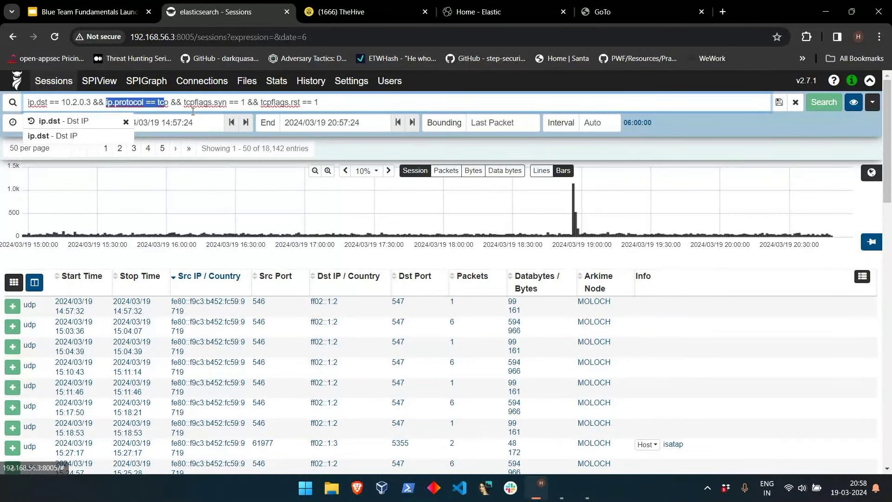
{"action": "left_click_drag", "start_coordinate": [184, 103], "coordinate": [338, 107]}
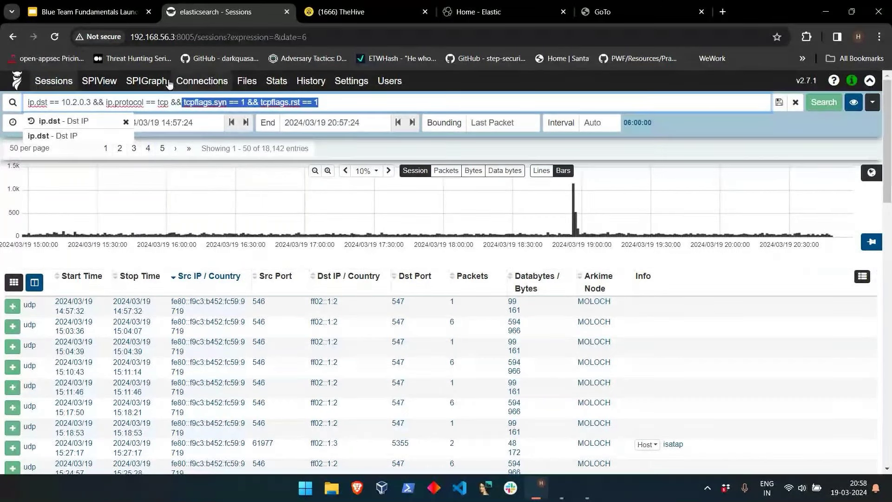
{"action": "left_click", "coordinate": [72, 8]}
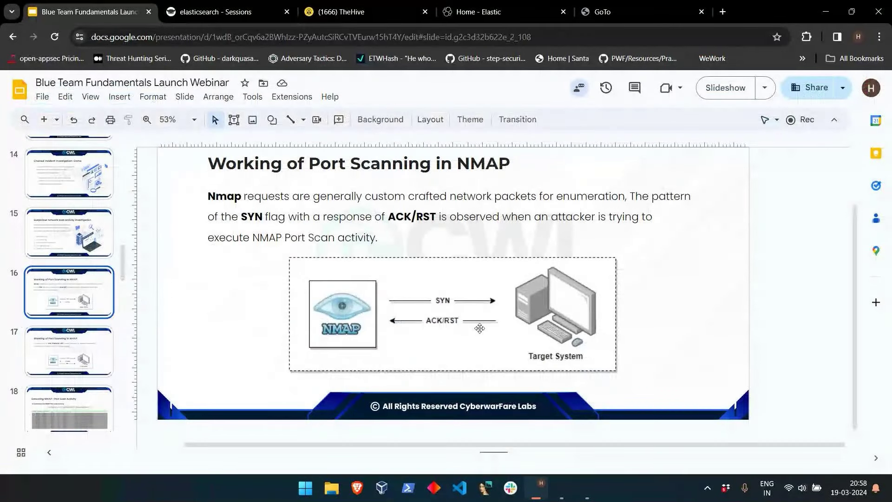
{"action": "left_click", "coordinate": [211, 12]}
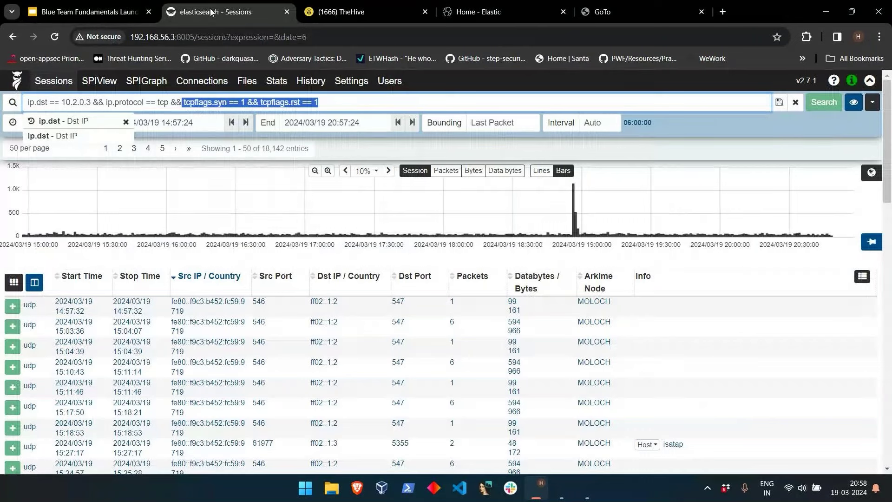
- Run the session search with the TCP flag query and recheck the suspicious network scan case in TheHive
{"action": "left_click", "coordinate": [673, 99]}
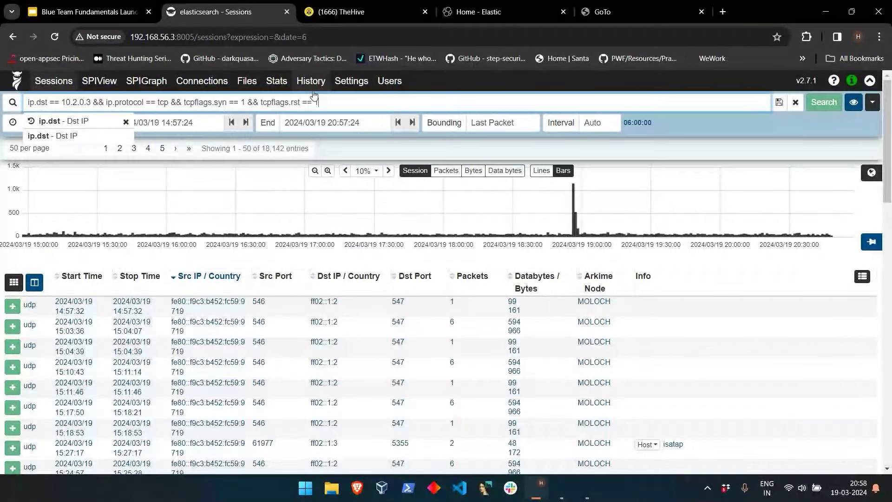
{"action": "key", "text": "Return"}
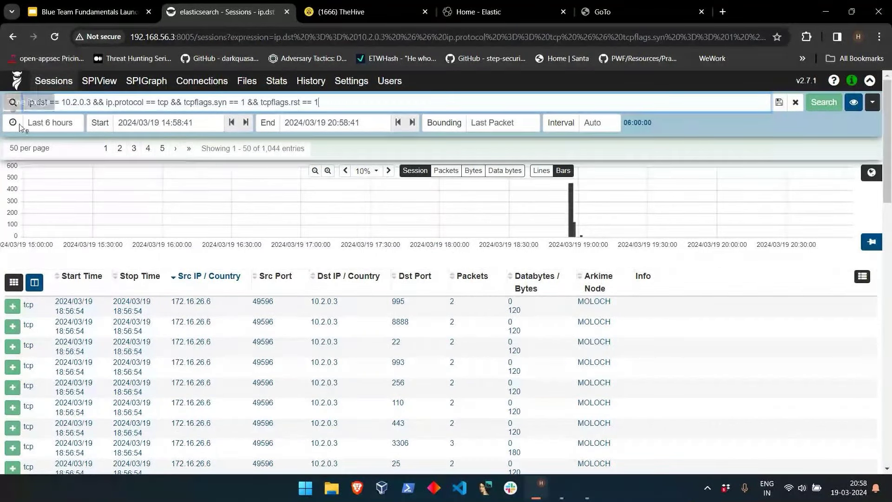
{"action": "left_click", "coordinate": [91, 12]}
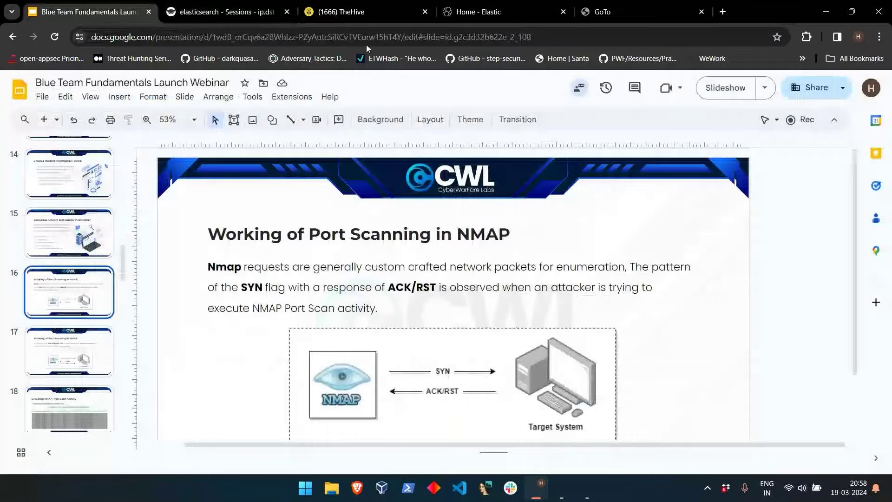
{"action": "left_click", "coordinate": [354, 11]}
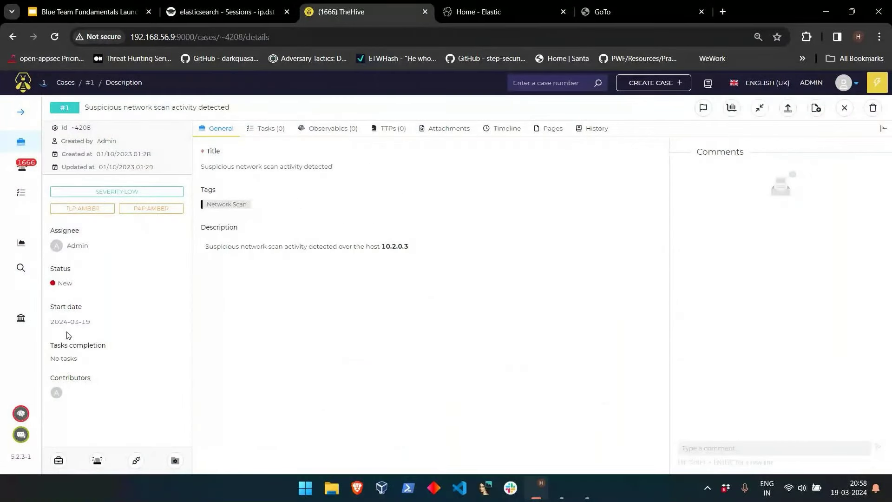
{"action": "left_click", "coordinate": [195, 13]}
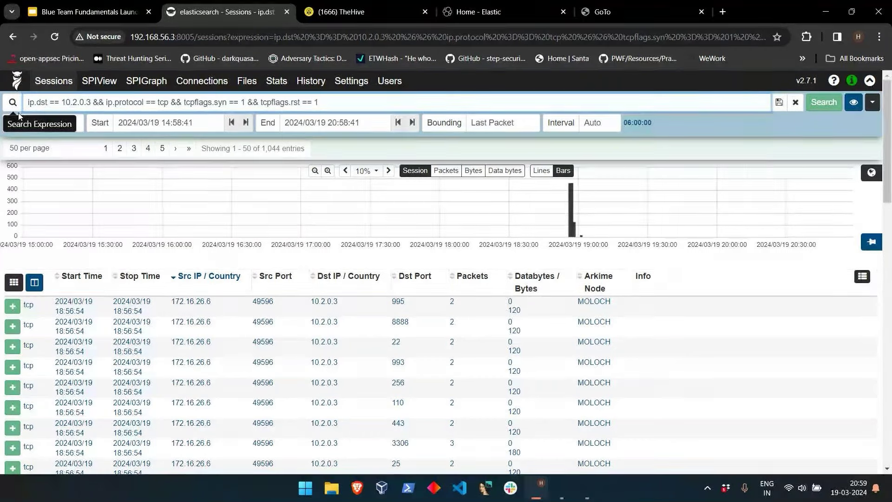
- Examine the source IP, timestamps and destination ports of the filtered sessions for signs of port scanning
{"action": "scroll", "coordinate": [210, 215], "scroll_direction": "down", "scroll_amount": 4}
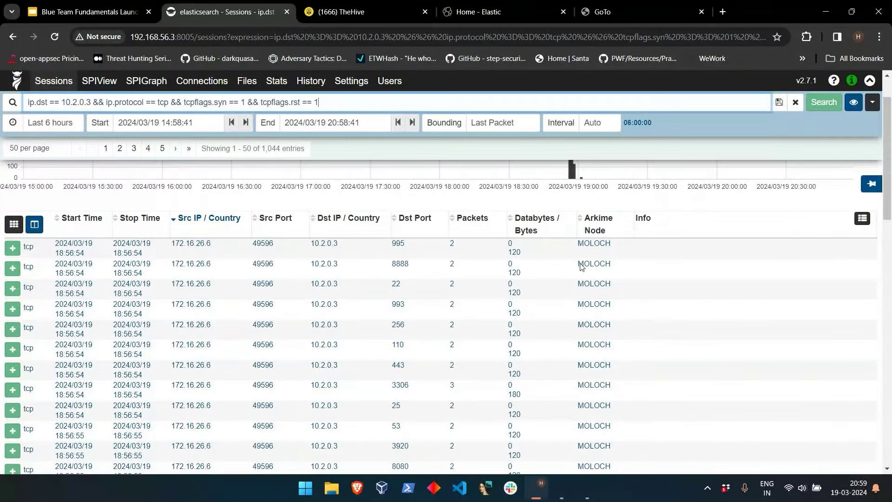
{"action": "scroll", "coordinate": [210, 215], "scroll_direction": "up", "scroll_amount": 3}
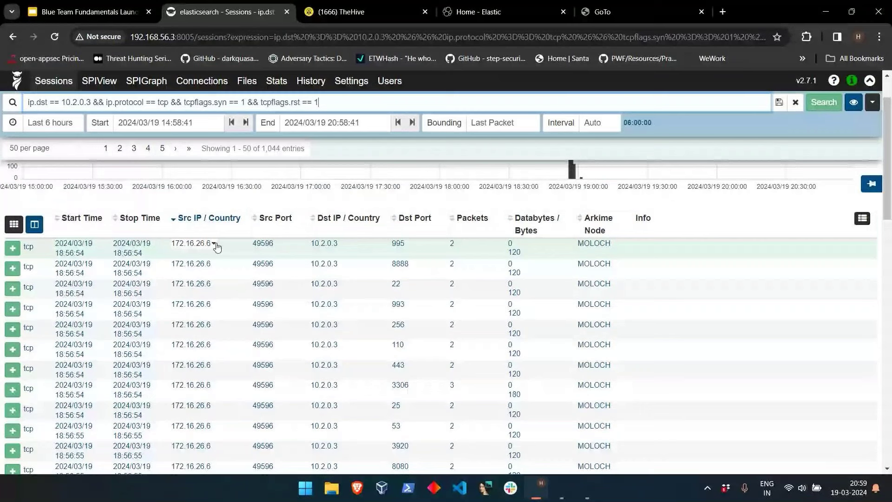
{"action": "scroll", "coordinate": [112, 244], "scroll_direction": "down", "scroll_amount": 1}
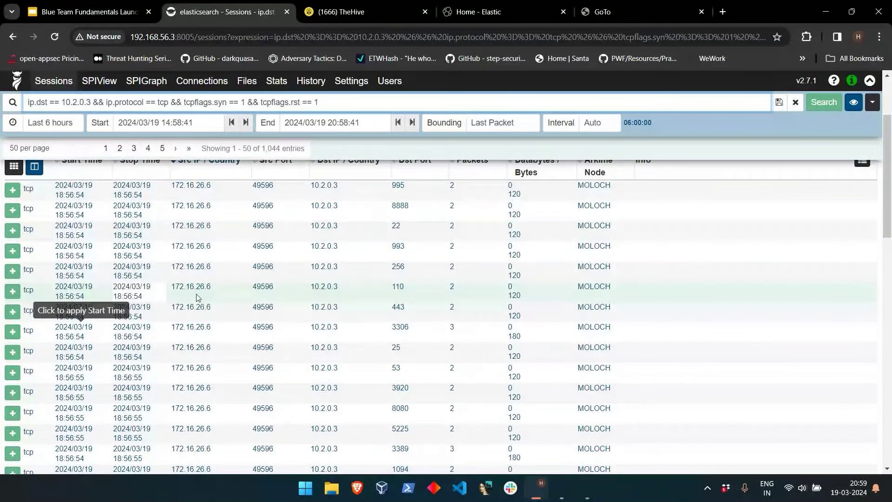
{"action": "scroll", "coordinate": [402, 247], "scroll_direction": "up", "scroll_amount": 1}
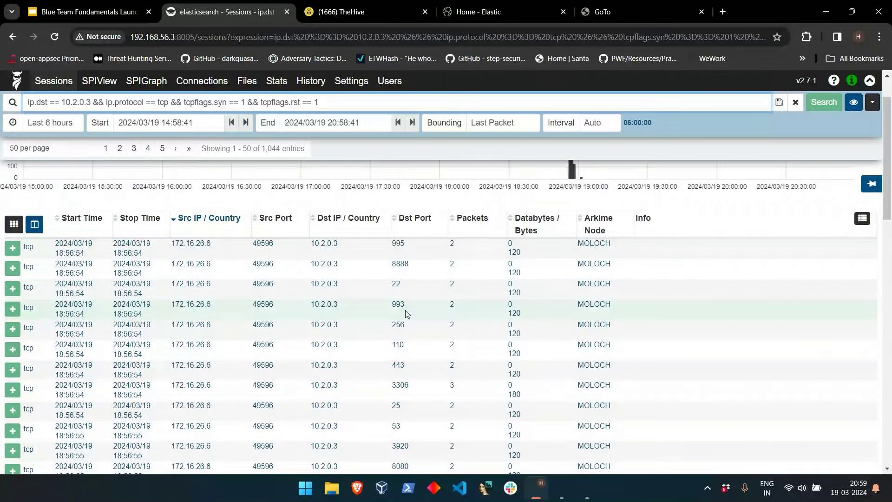
{"action": "scroll", "coordinate": [404, 307], "scroll_direction": "down", "scroll_amount": 10}
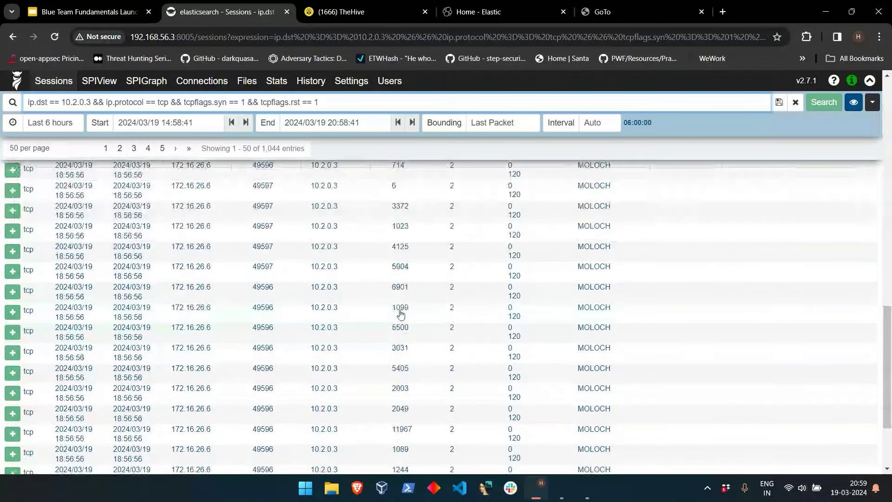
{"action": "scroll", "coordinate": [401, 314], "scroll_direction": "down", "scroll_amount": 1}
{"action": "key", "text": "Return"}
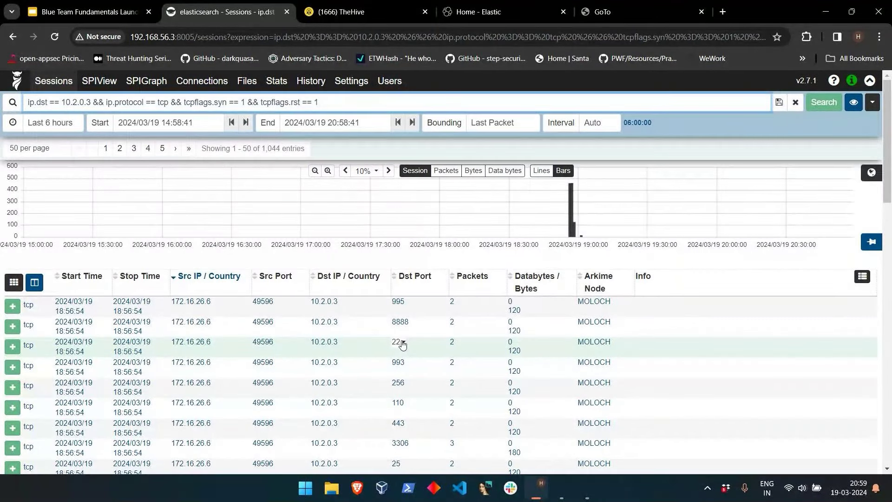
{"action": "scroll", "coordinate": [402, 344], "scroll_direction": "down", "scroll_amount": 4}
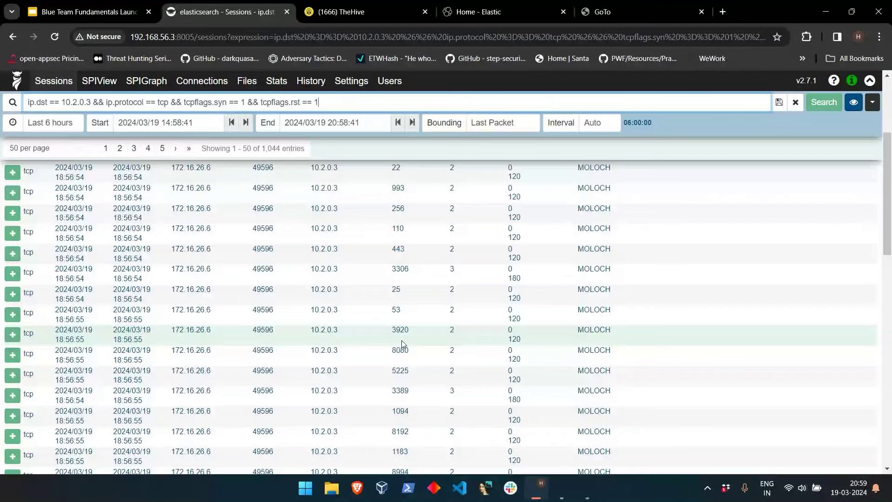
{"action": "scroll", "coordinate": [403, 344], "scroll_direction": "up", "scroll_amount": 4}
- View the connections graph for the filtered traffic and inspect the links from the source node to the destination ports
{"action": "left_click", "coordinate": [221, 84]}
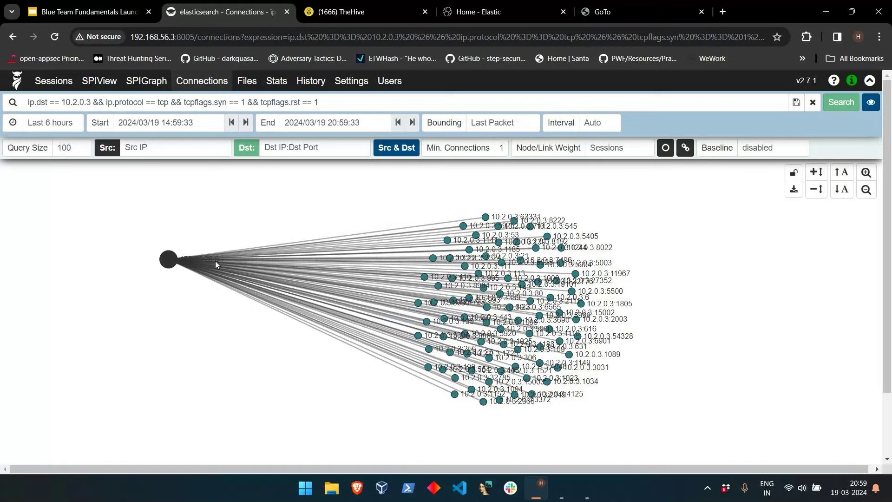
{"action": "left_click_drag", "start_coordinate": [215, 261], "coordinate": [219, 279]}
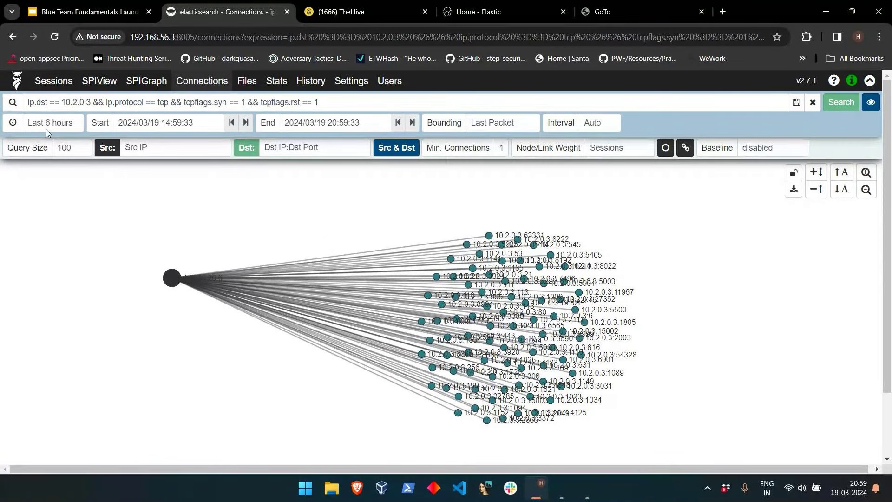
{"action": "scroll", "coordinate": [132, 252], "scroll_direction": "up", "scroll_amount": 3}
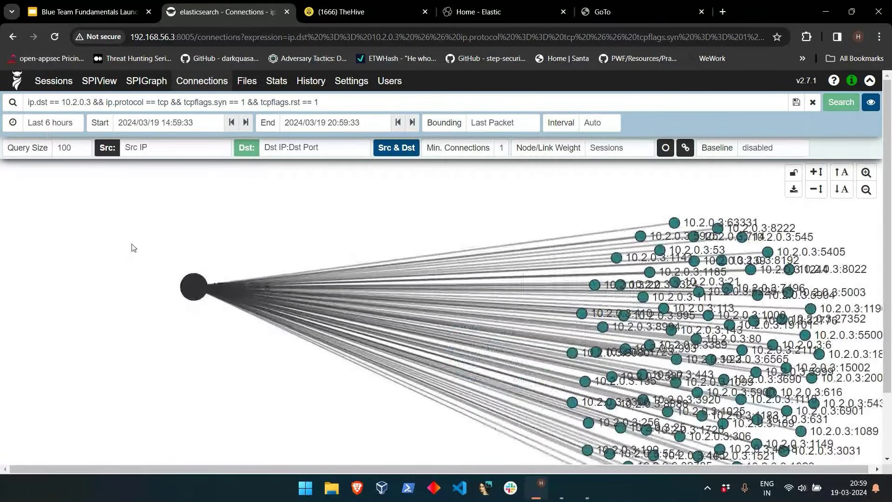
{"action": "scroll", "coordinate": [133, 248], "scroll_direction": "down", "scroll_amount": 2}
- Return to the filtered sessions list and inspect the destination ports and packet counts
{"action": "key", "text": "shift+s"}
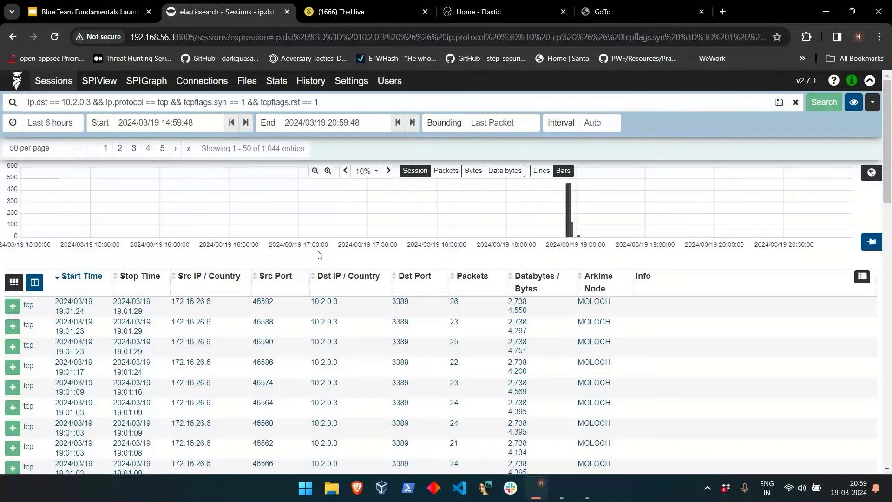
{"action": "scroll", "coordinate": [410, 319], "scroll_direction": "down", "scroll_amount": 2}
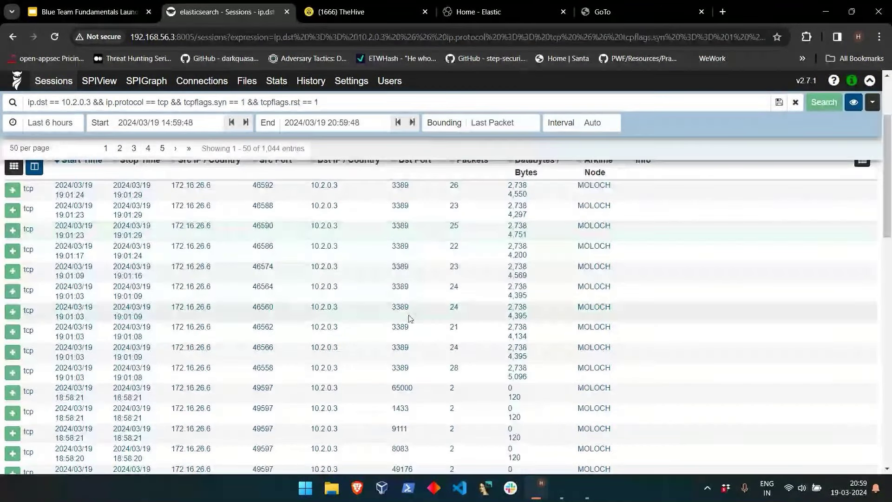
{"action": "scroll", "coordinate": [410, 318], "scroll_direction": "down", "scroll_amount": 5}
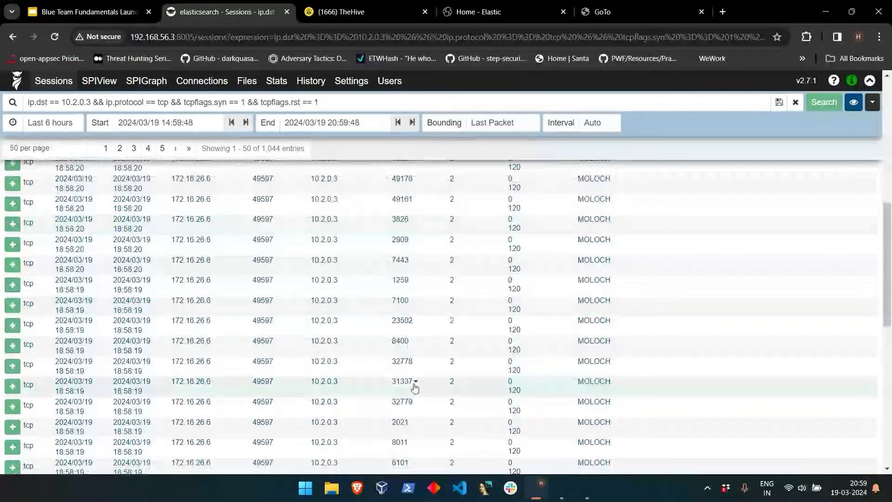
- Expand the topmost session to port 3389 and review its packet counts and TCP flags
{"action": "scroll", "coordinate": [415, 387], "scroll_direction": "up", "scroll_amount": 8}
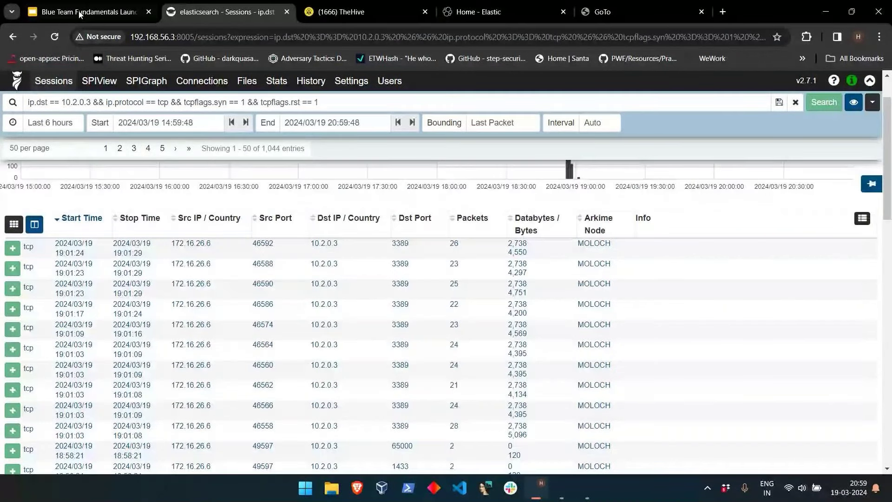
{"action": "left_click", "coordinate": [12, 248]}
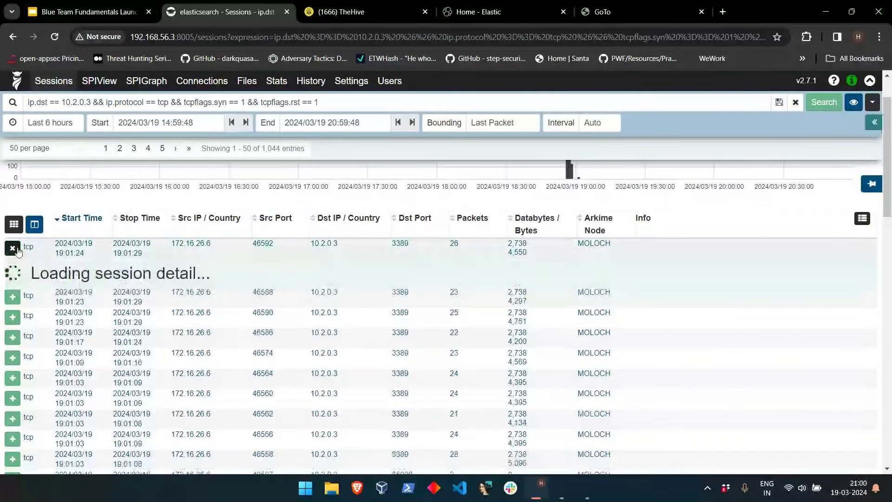
{"action": "scroll", "coordinate": [104, 298], "scroll_direction": "down", "scroll_amount": 5}
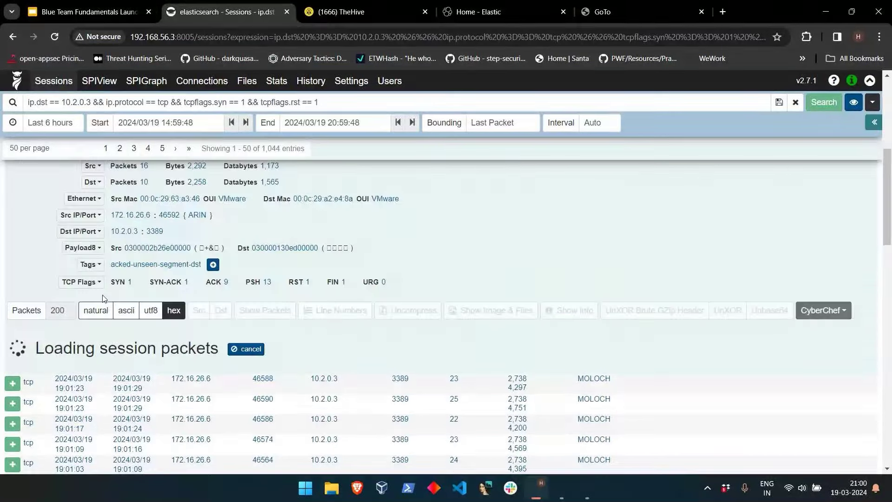
{"action": "scroll", "coordinate": [103, 298], "scroll_direction": "down", "scroll_amount": 6}
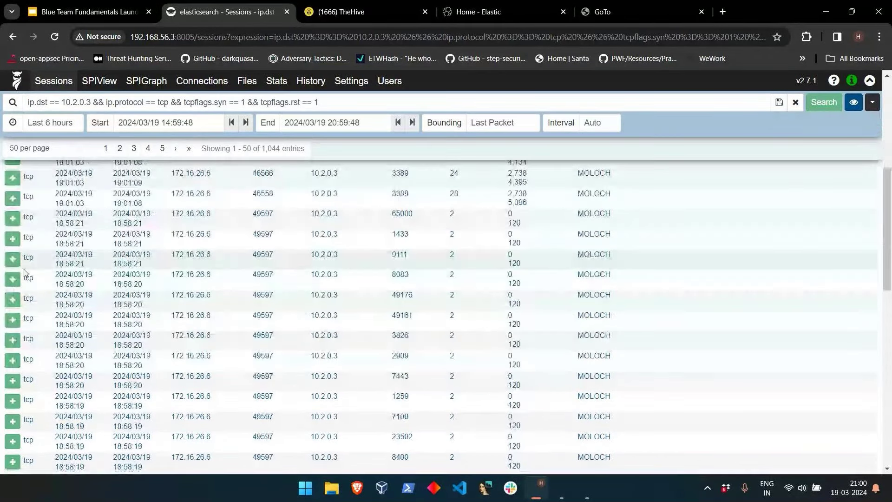
- Expand the session to destination port 9111, check its SYN and RST flags, and collapse it again
{"action": "left_click", "coordinate": [12, 259]}
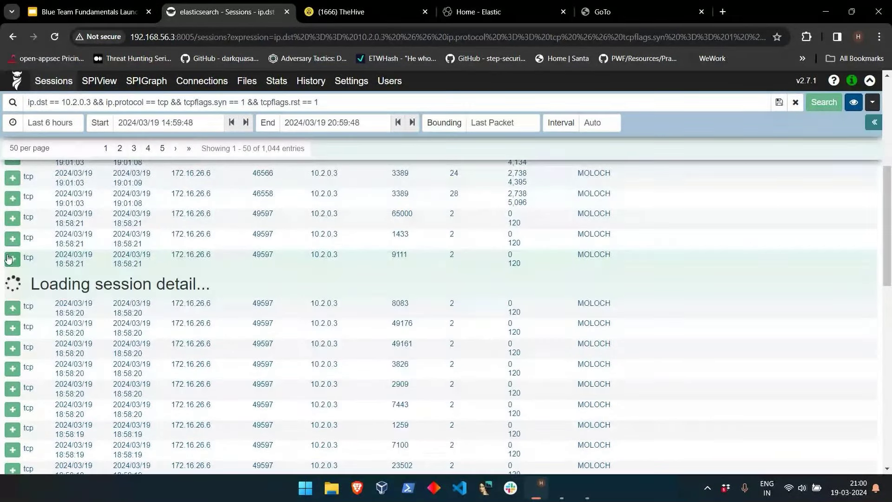
{"action": "scroll", "coordinate": [436, 274], "scroll_direction": "down", "scroll_amount": 4}
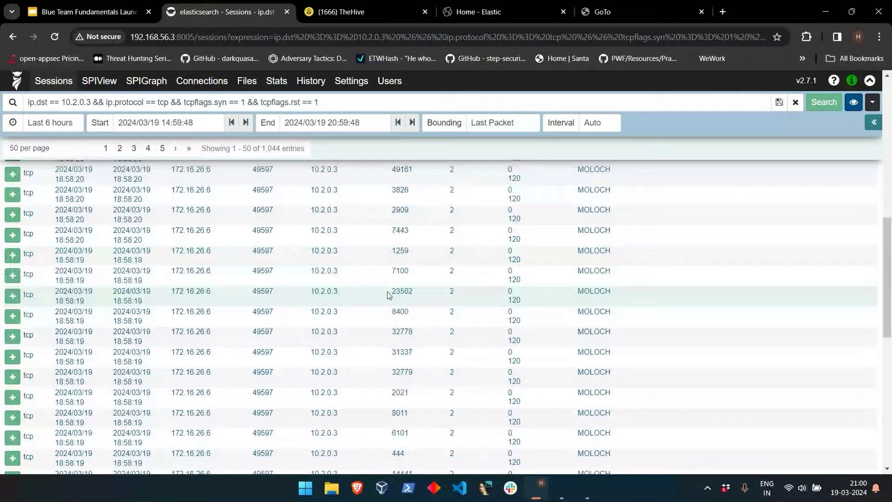
{"action": "scroll", "coordinate": [390, 296], "scroll_direction": "up", "scroll_amount": 4}
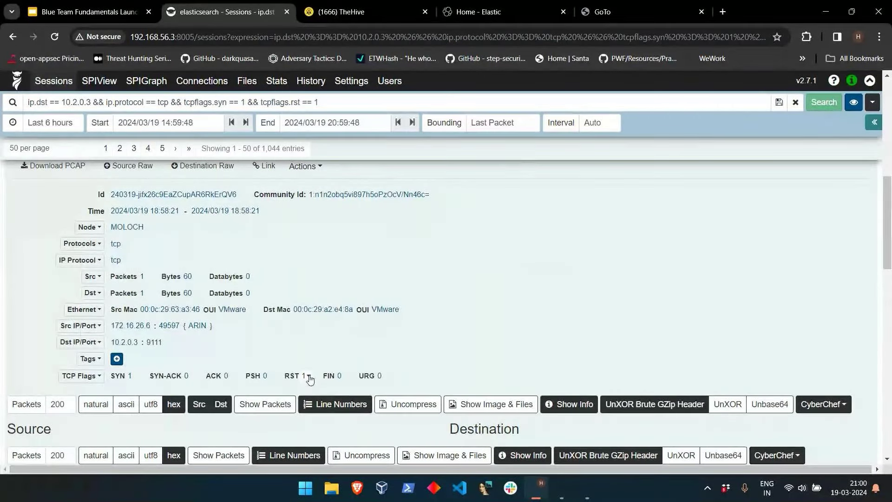
{"action": "scroll", "coordinate": [311, 380], "scroll_direction": "up", "scroll_amount": 1}
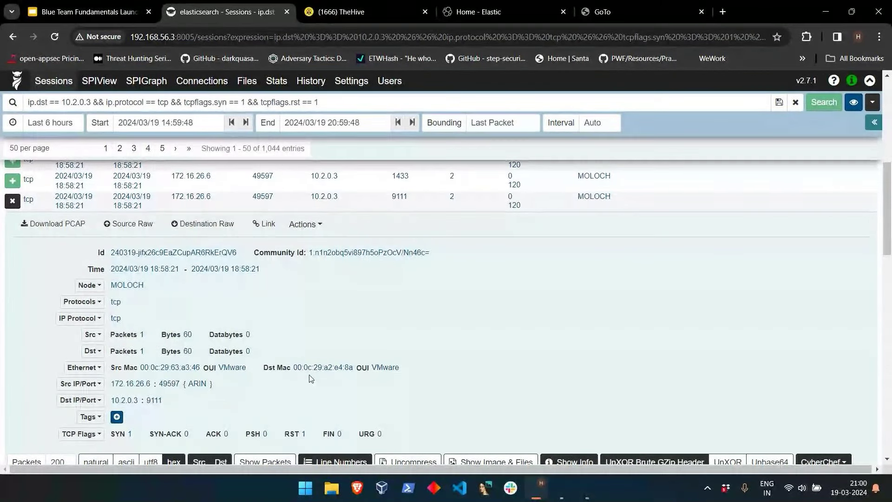
{"action": "left_click", "coordinate": [12, 201]}
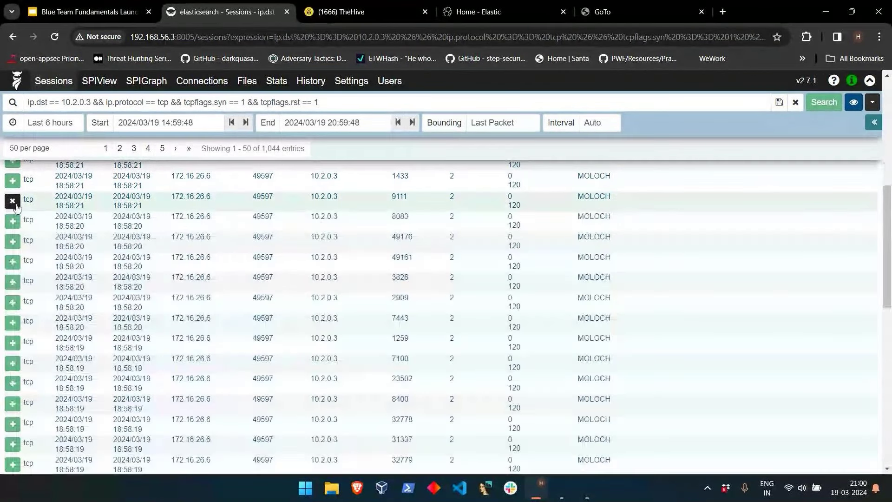
- Export the filtered sessions as a PCAP, keep the blocked download sessions (23).pcap, and open it in Wireshark
{"action": "left_click", "coordinate": [873, 102]}
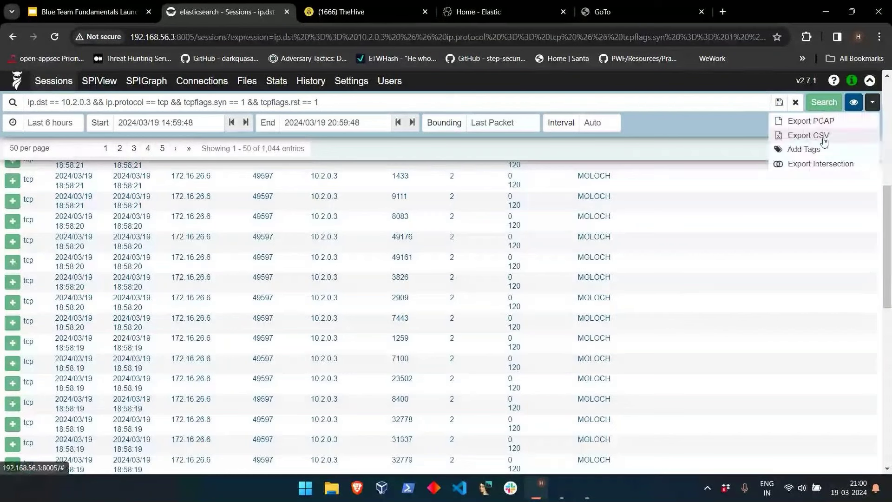
{"action": "left_click", "coordinate": [821, 120]}
{"action": "left_click", "coordinate": [838, 146]}
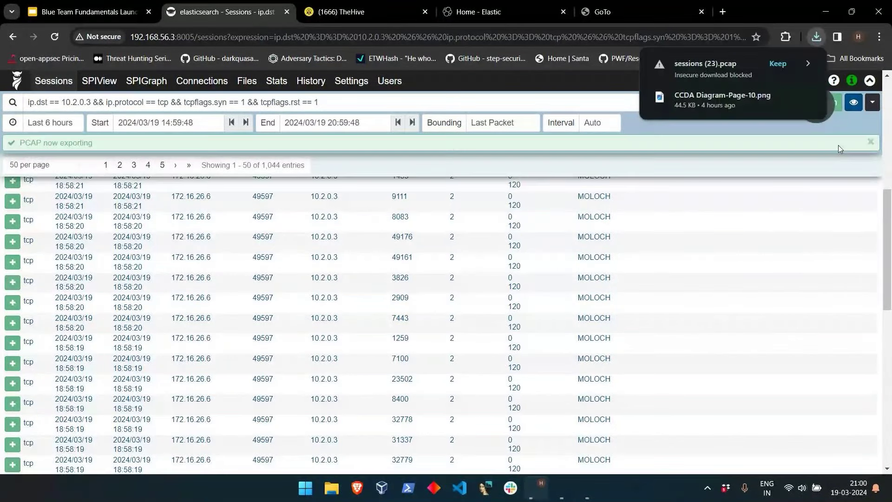
{"action": "left_click", "coordinate": [778, 63]}
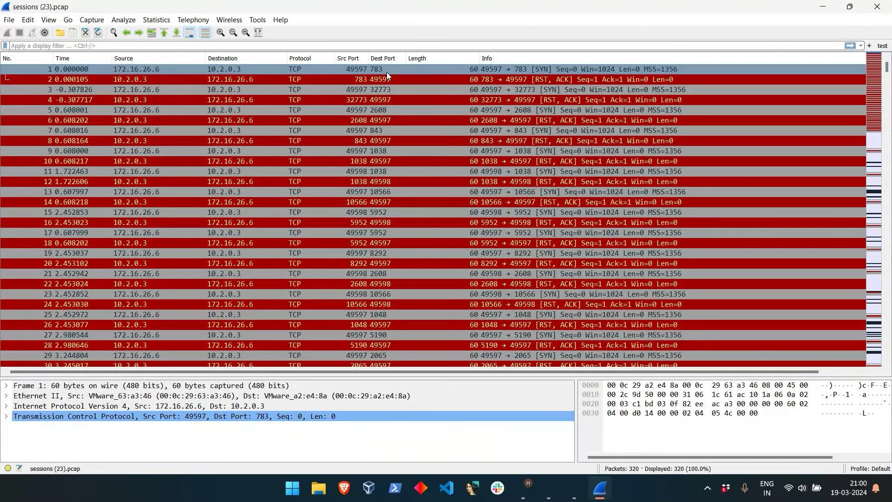
- Switch back to the Arkime sessions and inspect the details of the port 3389 session from source port 46558
{"action": "key", "text": "alt+Tab"}
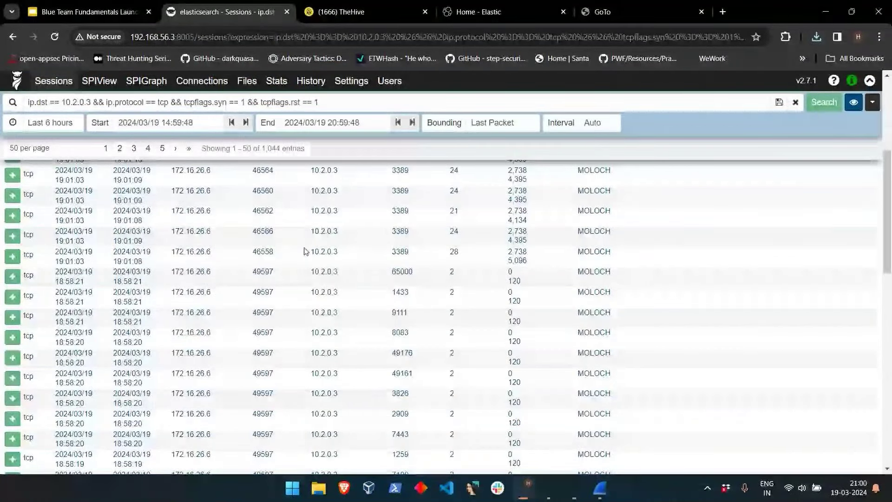
{"action": "left_click", "coordinate": [604, 488]}
{"action": "key", "text": "alt+Tab"}
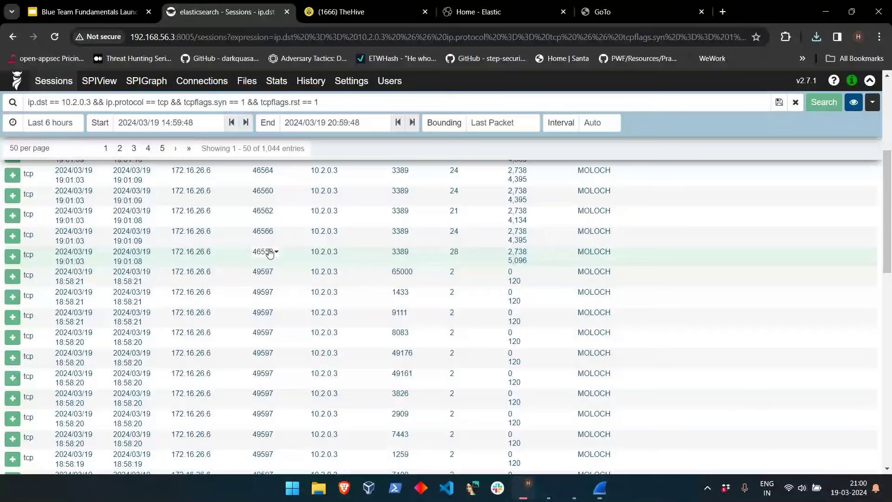
{"action": "left_click", "coordinate": [13, 257]}
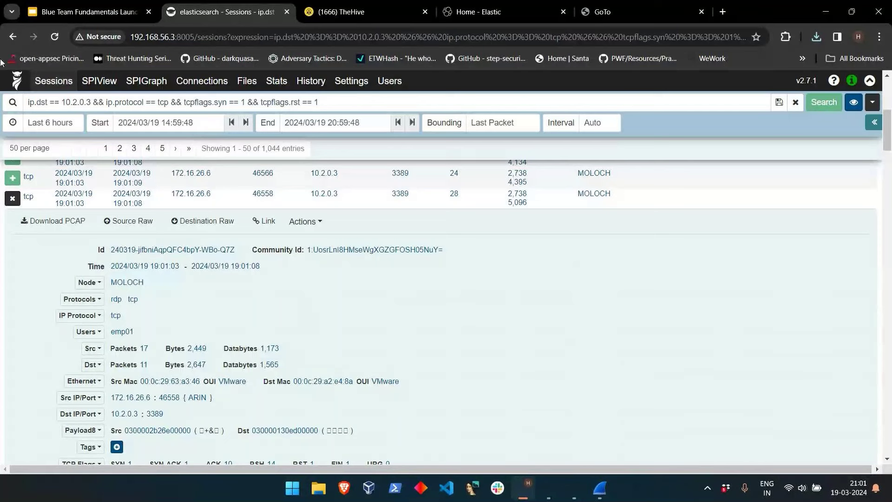
{"action": "left_click", "coordinate": [13, 199]}
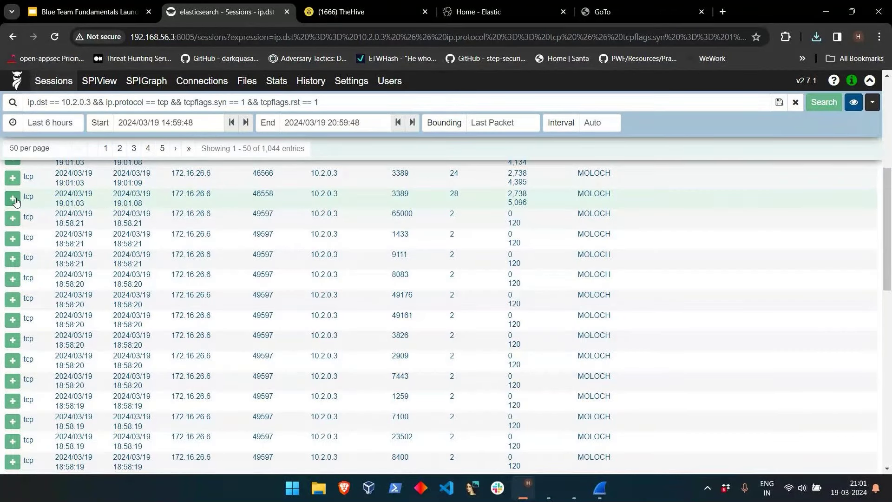
{"action": "scroll", "coordinate": [233, 374], "scroll_direction": "down", "scroll_amount": 2}
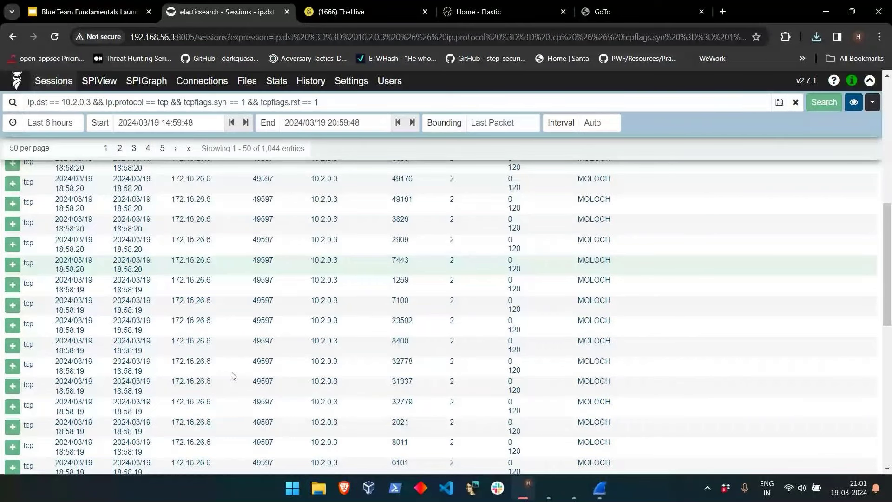
- Switch to Wireshark and examine the exported packets for alternating SYN and RST/ACK traffic between the two hosts
{"action": "key", "text": "alt+Tab"}
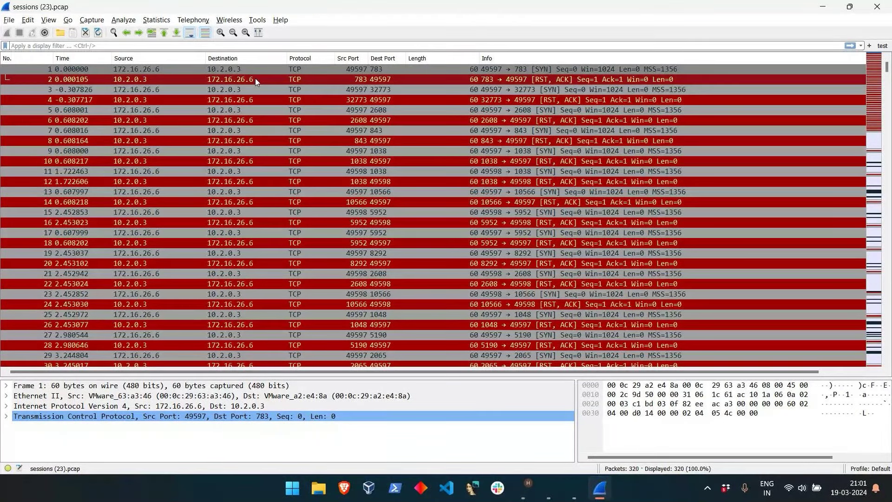
{"action": "left_click", "coordinate": [138, 71]}
{"action": "scroll", "coordinate": [548, 161], "scroll_direction": "down", "scroll_amount": 20}
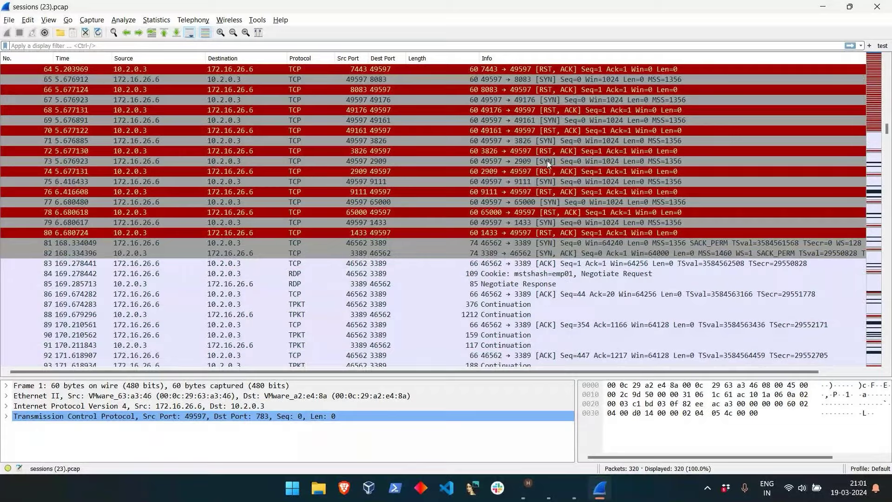
{"action": "scroll", "coordinate": [440, 120], "scroll_direction": "up", "scroll_amount": 10}
- Apply the display filter (tcp.flags.syn == 1) || (tcp.flags.ack == 1 && tcp.flags.reset == 1) from the Moloch notes to the capture
{"action": "key", "text": "ctrl+super+Right"}
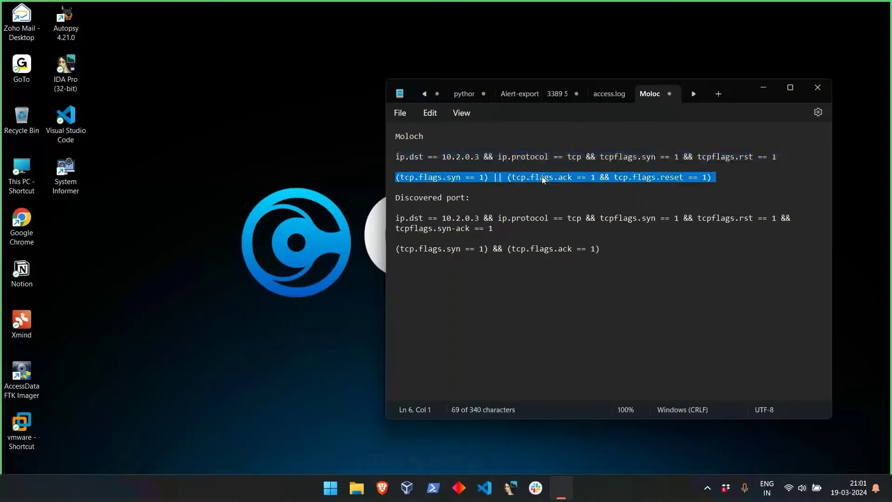
{"action": "key", "text": "ctrl+super+Left"}
{"action": "type", "text": "(tcp.flags.syn == 1) || (tcp.flags.ack == 1 && tcp.flags.reset == 1)"}
{"action": "key", "text": "Return"}
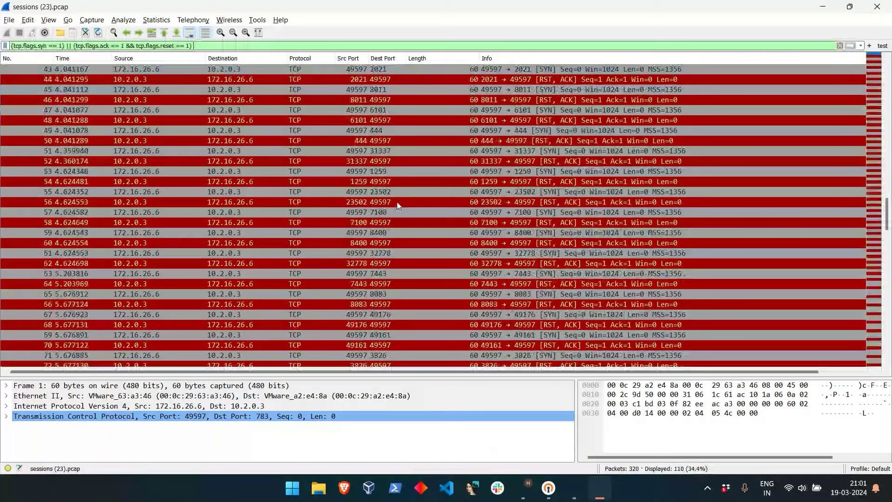
- Examine the filtered packets for SYN and RST/ACK pairs across the scanned ports
{"action": "scroll", "coordinate": [397, 202], "scroll_direction": "down", "scroll_amount": 8}
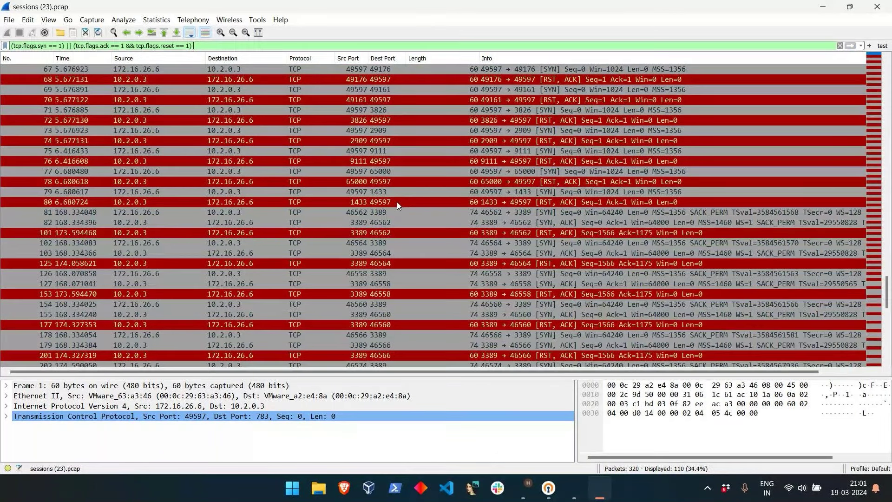
{"action": "scroll", "coordinate": [397, 202], "scroll_direction": "up", "scroll_amount": 14}
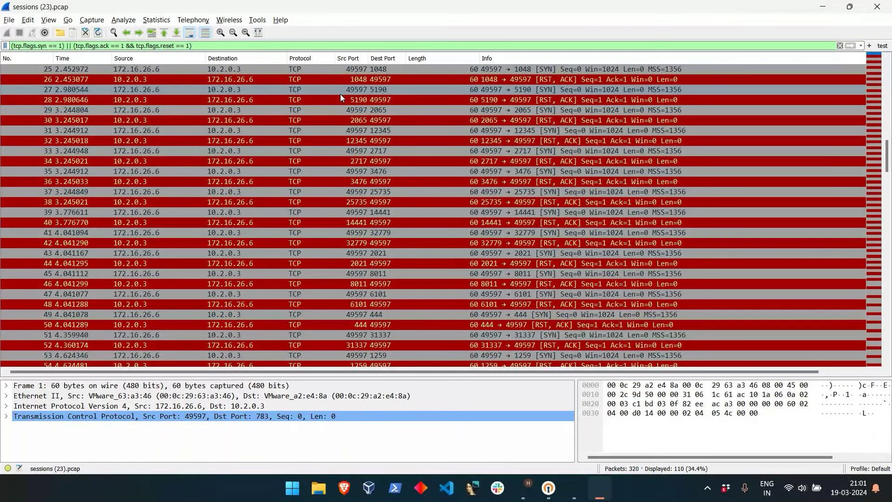
{"action": "scroll", "coordinate": [340, 94], "scroll_direction": "up", "scroll_amount": 8}
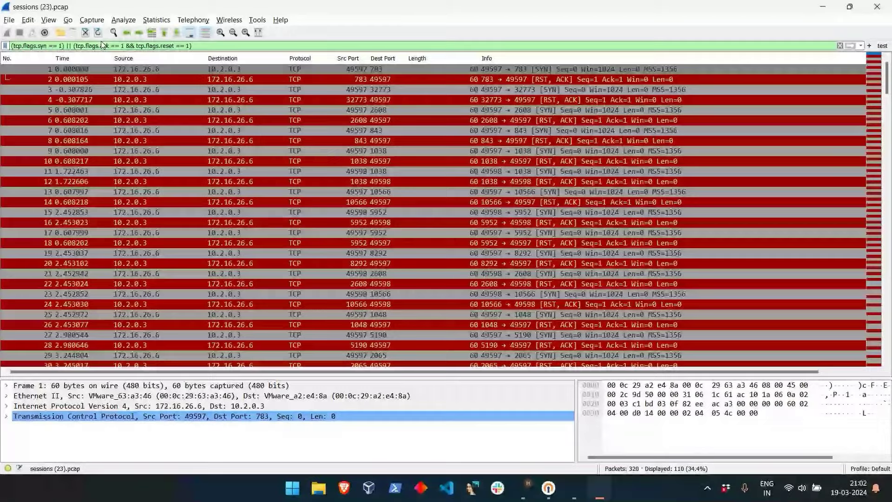
- Review the two NMAP port scanning slides in the webinar presentation and return to the Arkime sessions
{"action": "key", "text": "alt+Tab"}
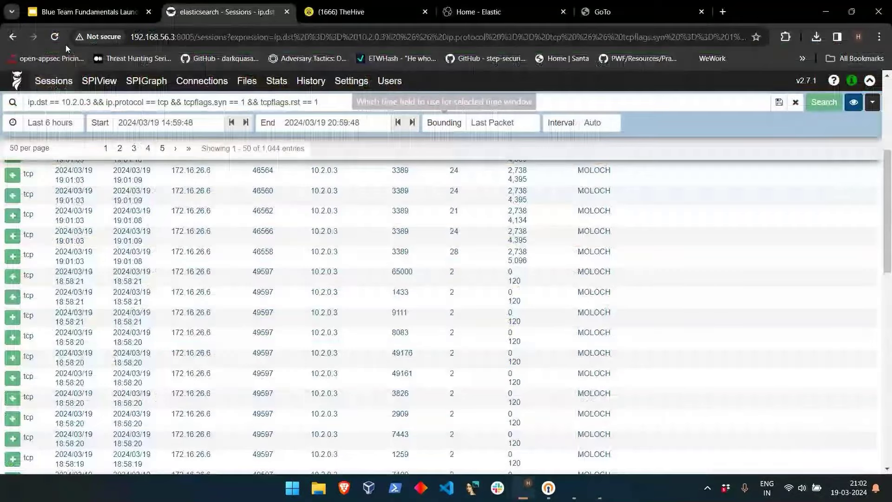
{"action": "key", "text": "ctrl+shift+Tab"}
{"action": "scroll", "coordinate": [385, 305], "scroll_direction": "down", "scroll_amount": 2}
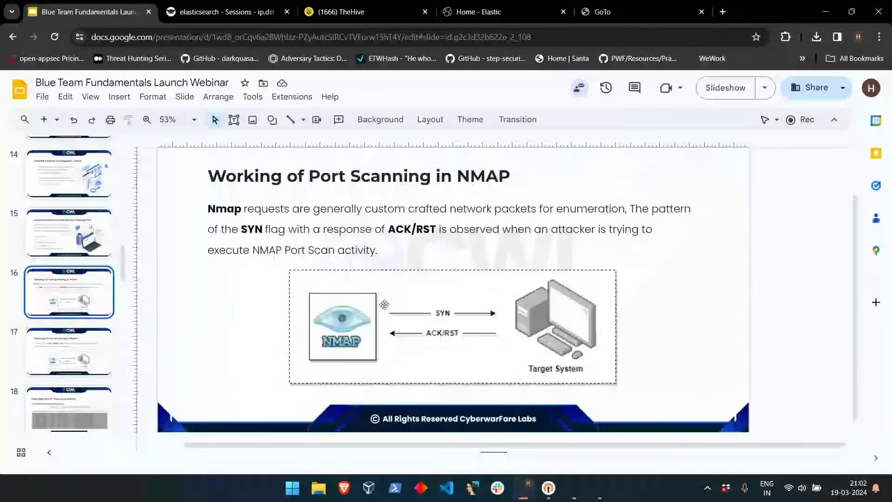
{"action": "scroll", "coordinate": [384, 304], "scroll_direction": "down", "scroll_amount": 2}
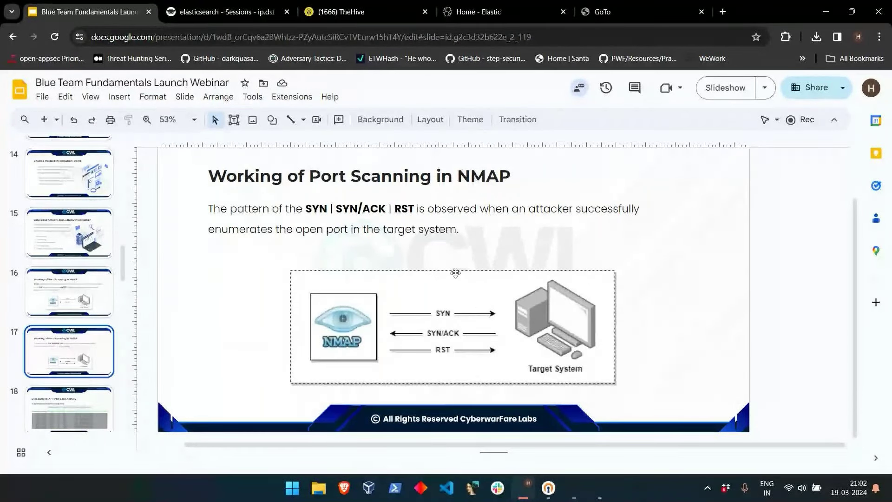
{"action": "left_click", "coordinate": [185, 10]}
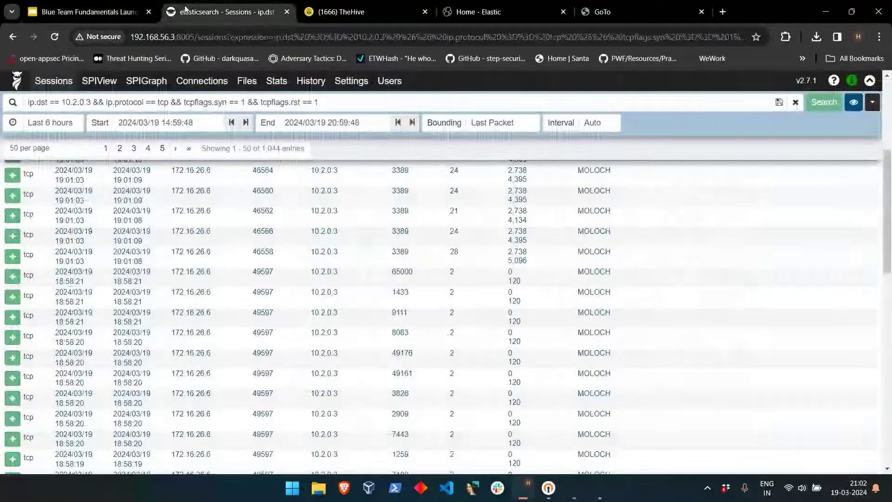
- Try to search the Arkime sessions with the expression (tcp.flags.syn == 1) || (tcp.flags.ack == 1 && tcp.flags.reset == 1)
{"action": "key", "text": "alt+Tab"}
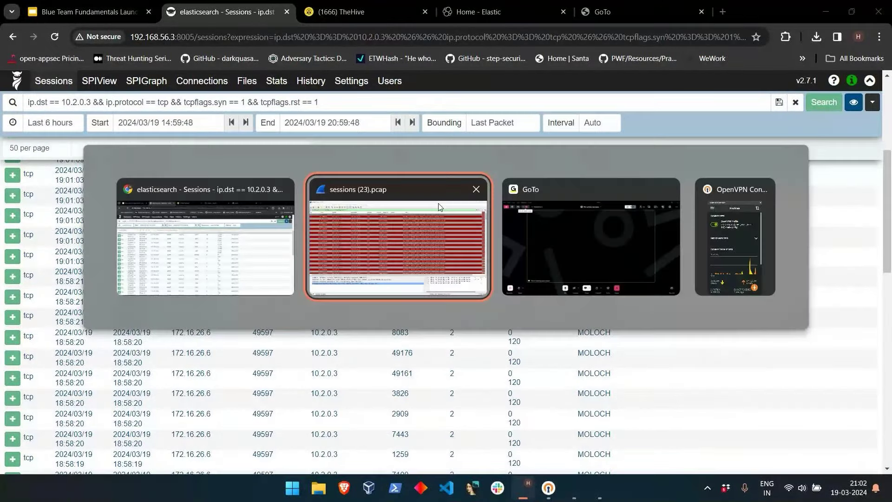
{"action": "key", "text": "ctrl+super+Right"}
{"action": "triple_click", "coordinate": [473, 221]}
{"action": "key", "text": "ctrl+c"}
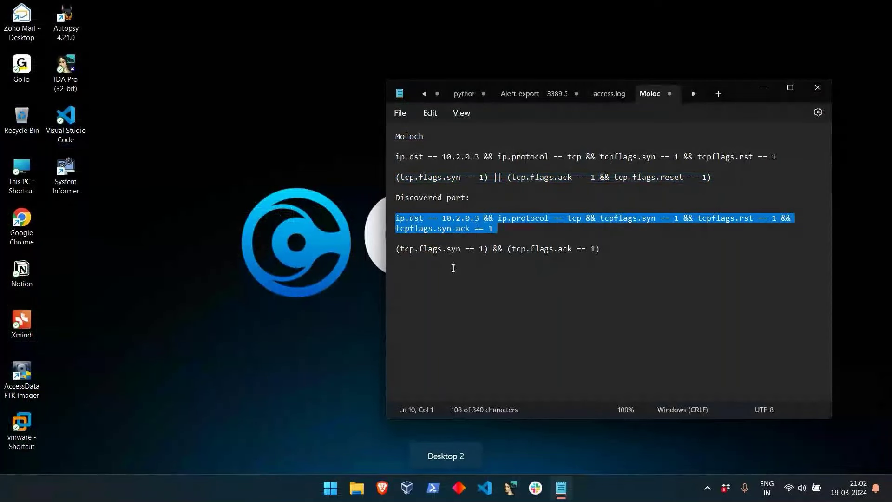
{"action": "key", "text": "ctrl+super+Left"}
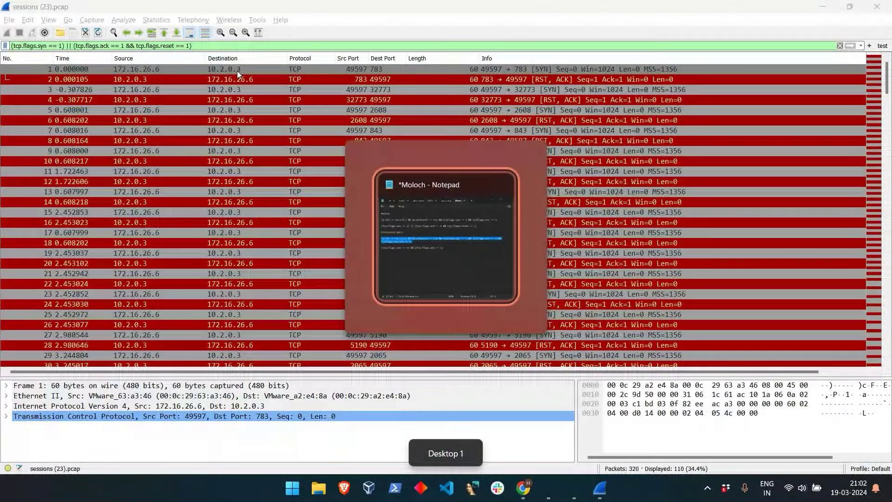
{"action": "key", "text": "ctrl+super+Right"}
{"action": "key", "text": "ctrl+super+Left"}
{"action": "key", "text": "alt+Tab"}
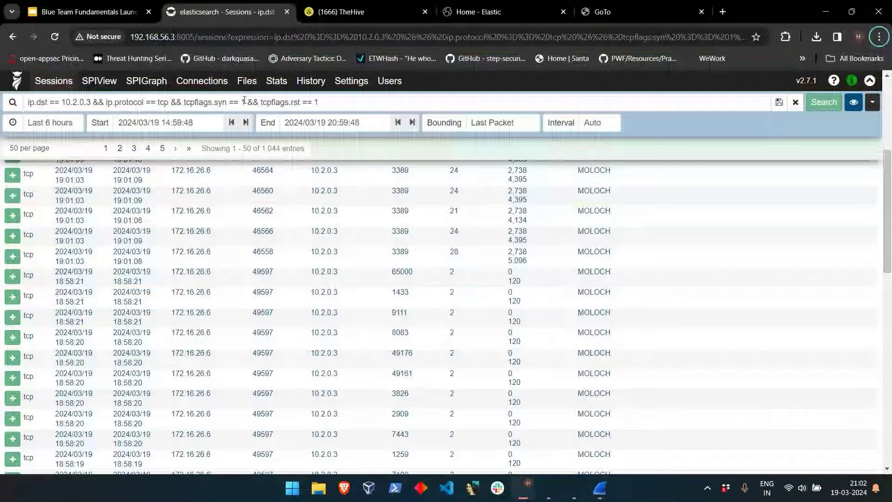
{"action": "key", "text": "ctrl+a"}
{"action": "type", "text": "(tcp.flags.syn == 1) || (tcp.flags.ack == 1 && tcp.flags.reset == 1)"}
{"action": "key", "text": "Return"}
- Search the sessions with the notes' query ip.dst == 10.2.0.3 && ip.protocol == tcp && tcpflags.syn == 1 && tcpflags.rst == 1 && tcpflags.syn-ack == 1
{"action": "key", "text": "ctrl+super+Right"}
{"action": "triple_click", "coordinate": [481, 229]}
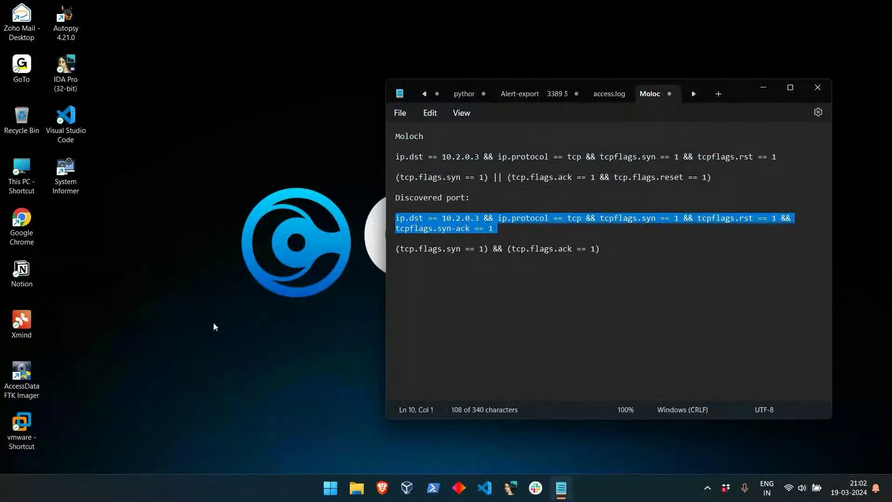
{"action": "key", "text": "ctrl+super+Left"}
{"action": "key", "text": "ctrl+v"}
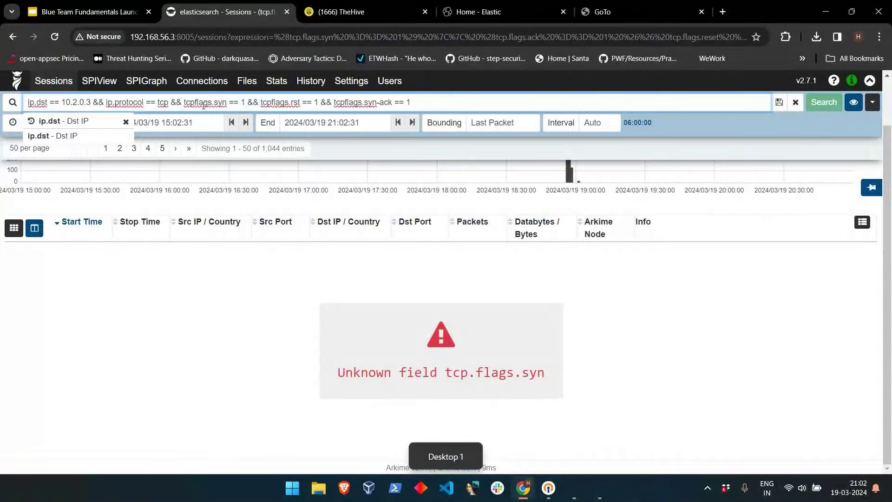
{"action": "key", "text": "Return"}
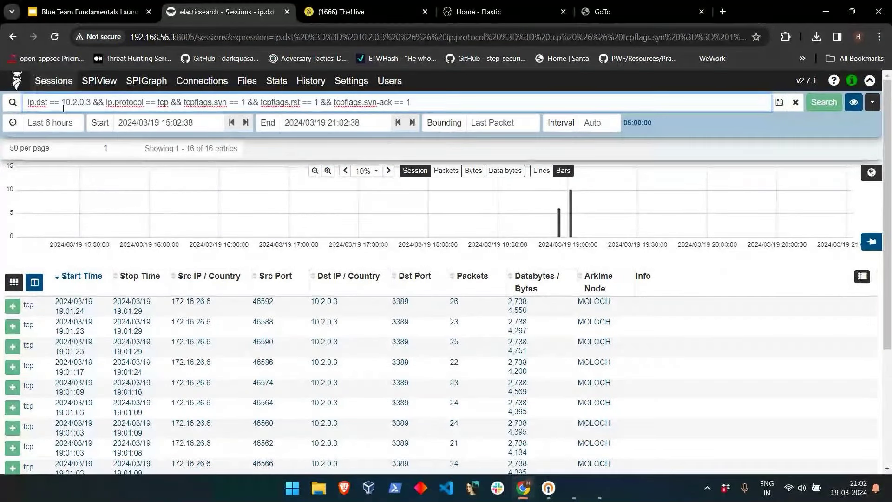
- Compare the query's destination IP and TCP flag conditions with the SYN, SYN/ACK, RST pattern on the NMAP port scanning slide
{"action": "left_click_drag", "start_coordinate": [87, 103], "coordinate": [27, 103]}
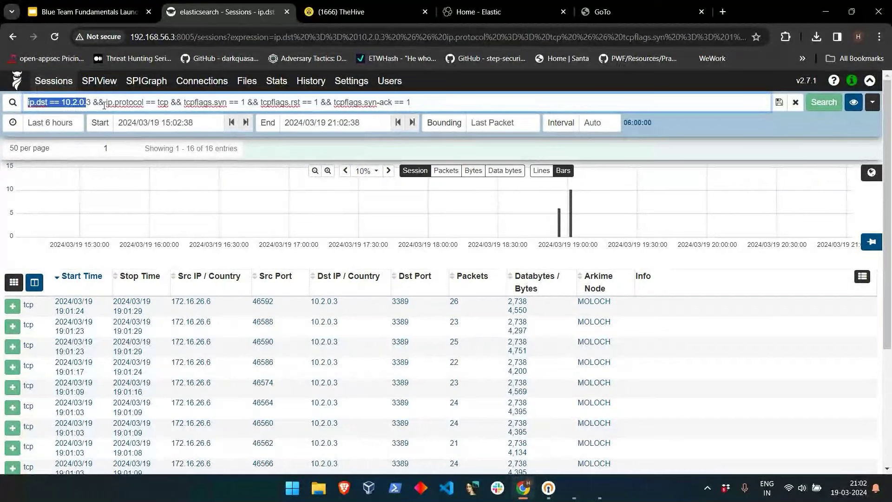
{"action": "left_click", "coordinate": [310, 109]}
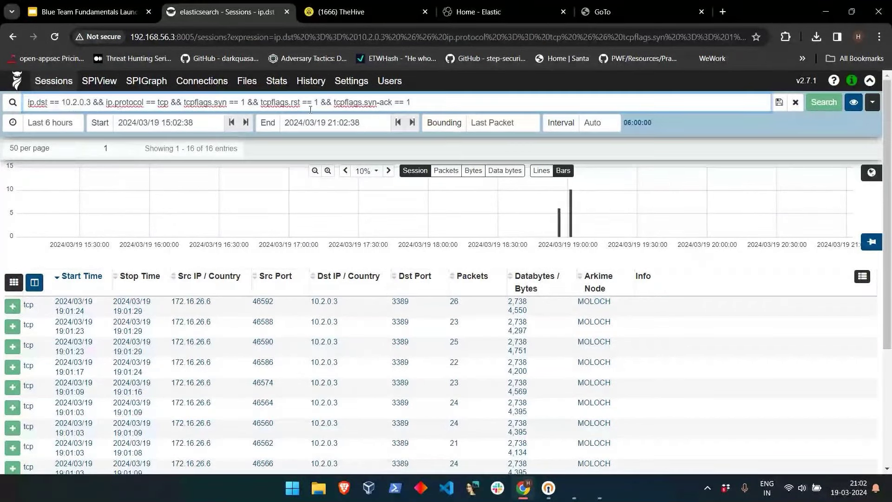
{"action": "left_click", "coordinate": [106, 10]}
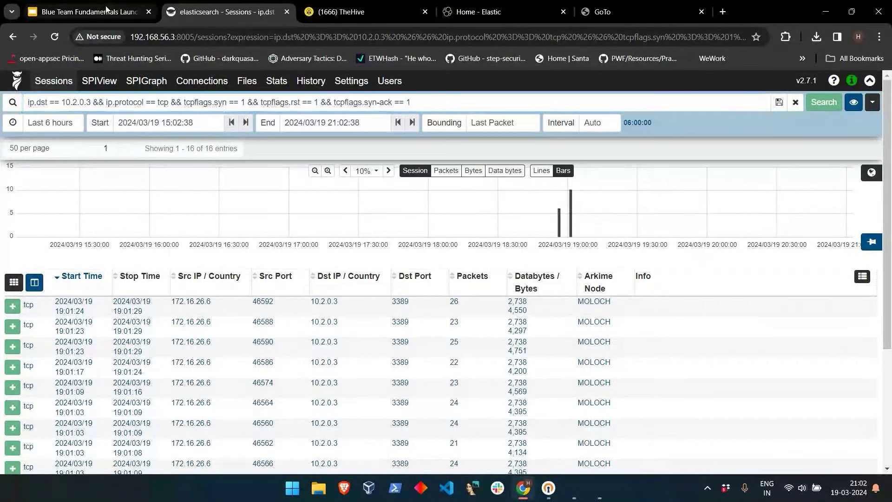
{"action": "left_click", "coordinate": [107, 10]}
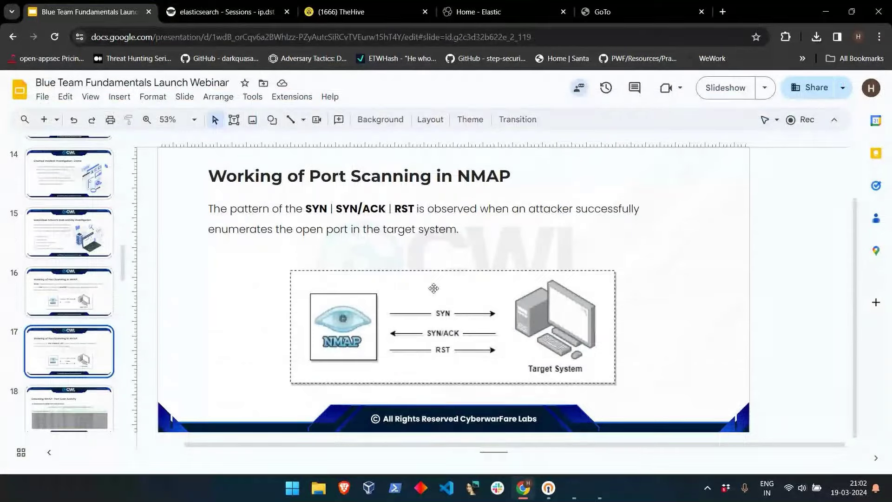
{"action": "left_click", "coordinate": [198, 13]}
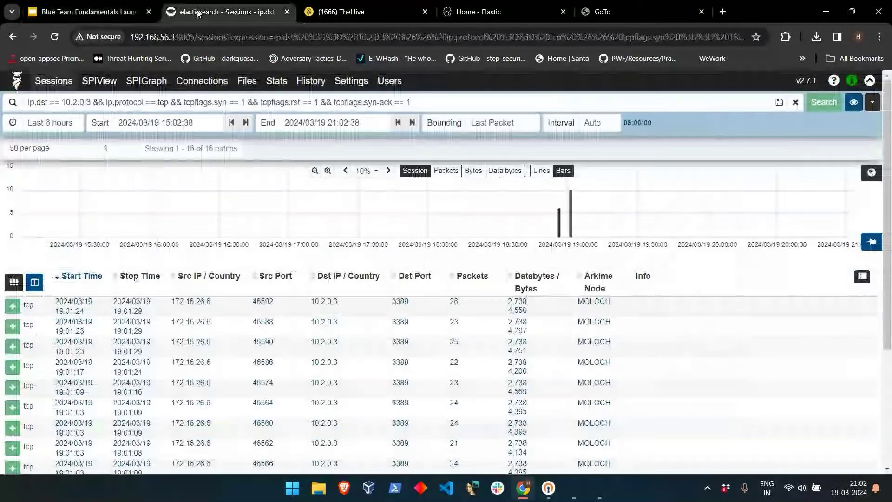
- Examine the destination ports and packet counts across the matching Arkime sessions to identify the discovered open ports
{"action": "scroll", "coordinate": [402, 251], "scroll_direction": "down", "scroll_amount": 2}
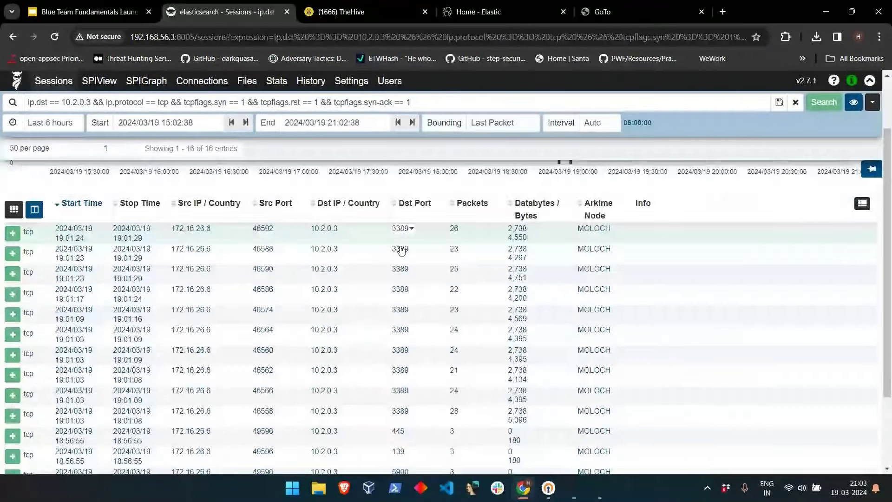
{"action": "scroll", "coordinate": [402, 251], "scroll_direction": "down", "scroll_amount": 3}
{"action": "scroll", "coordinate": [439, 304], "scroll_direction": "up", "scroll_amount": 5}
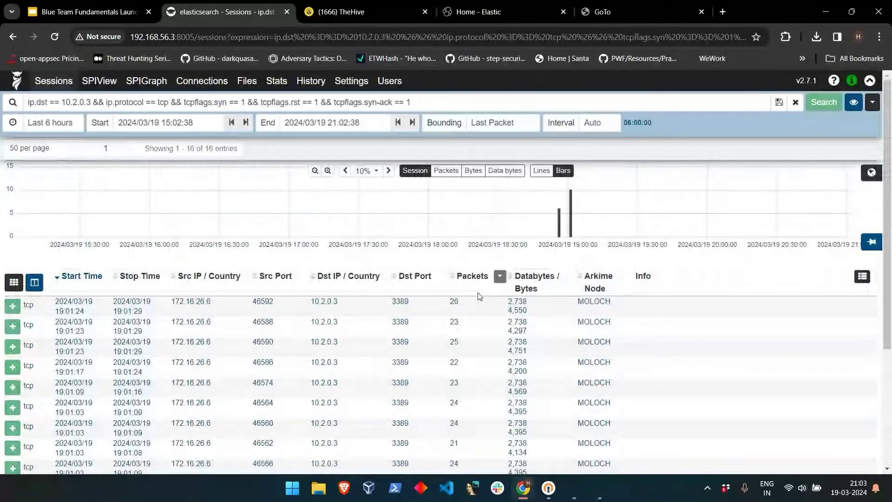
{"action": "scroll", "coordinate": [480, 296], "scroll_direction": "down", "scroll_amount": 5}
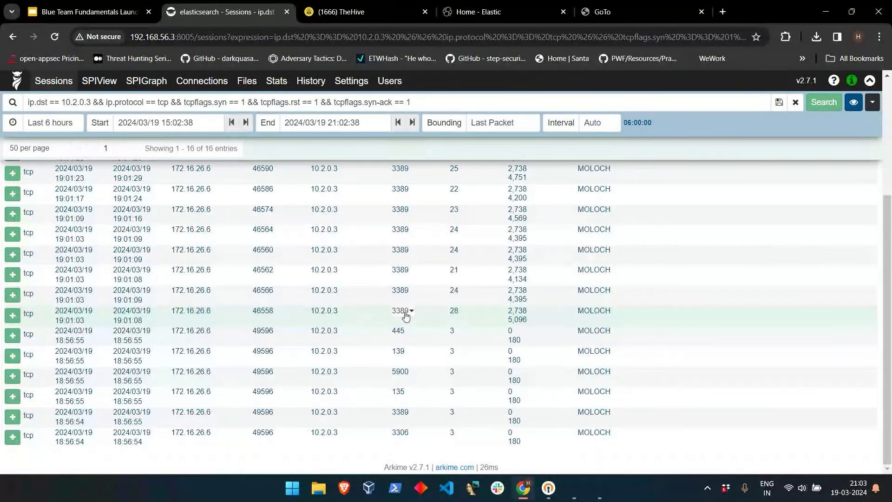
{"action": "scroll", "coordinate": [404, 316], "scroll_direction": "up", "scroll_amount": 3}
{"action": "scroll", "coordinate": [349, 323], "scroll_direction": "down", "scroll_amount": 3}
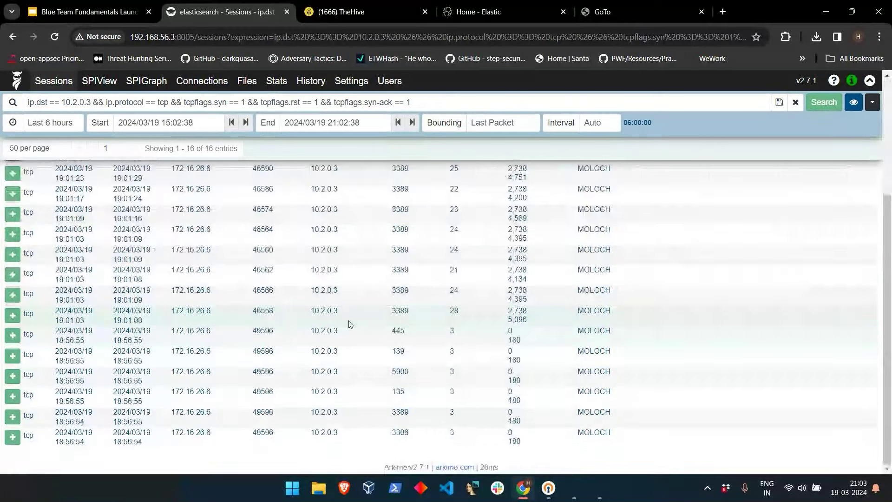
{"action": "scroll", "coordinate": [349, 316], "scroll_direction": "up", "scroll_amount": 3}
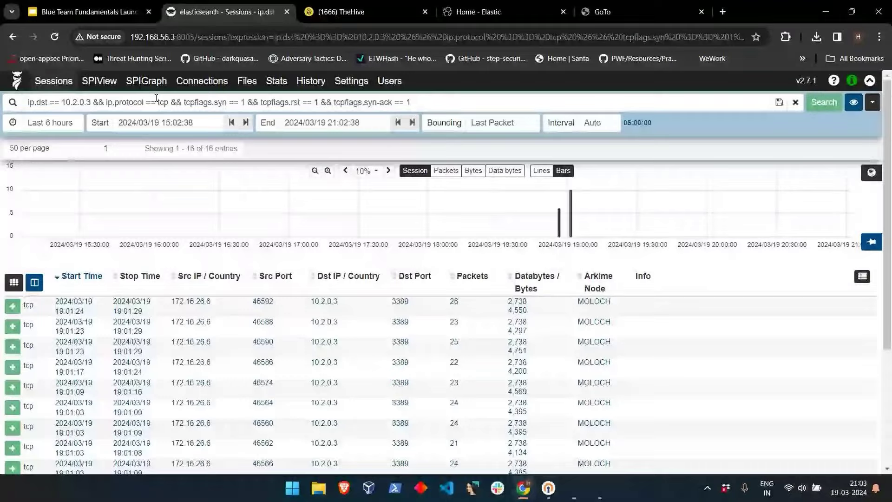
- Copy the source IP 172.16.26.6 from the first Arkime session and open the observables of the network scan case in TheHive
{"action": "key", "text": "ctrl+Tab"}
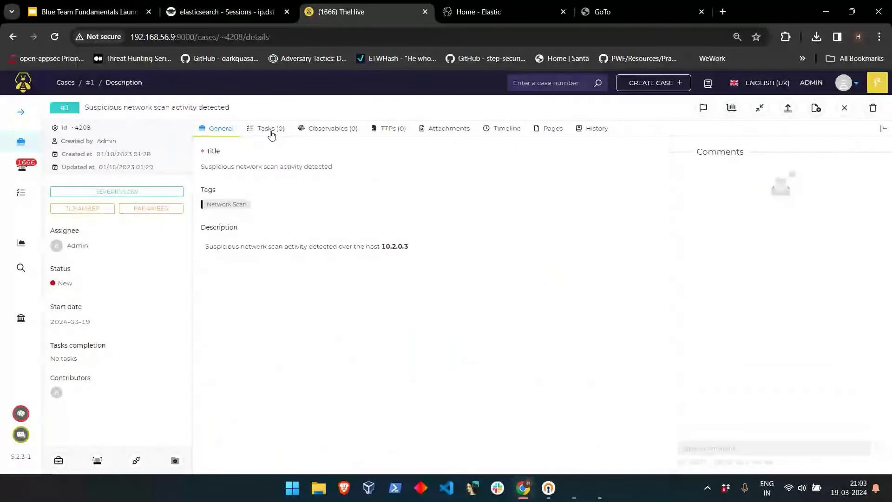
{"action": "key", "text": "ctrl+shift+Tab"}
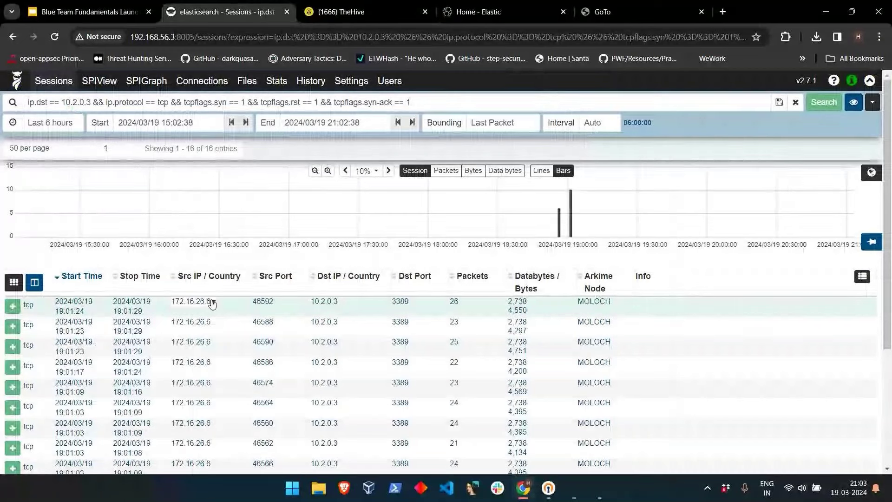
{"action": "left_click", "coordinate": [190, 301]}
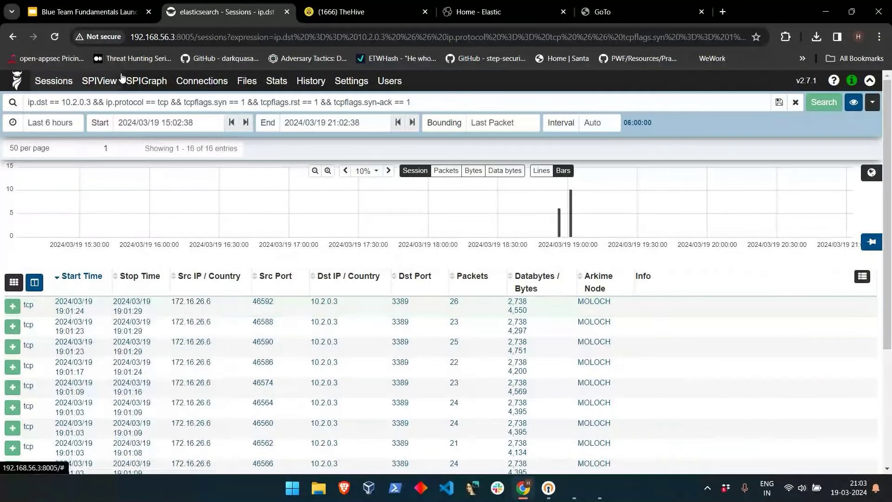
{"action": "left_click", "coordinate": [191, 302]}
{"action": "left_click_drag", "start_coordinate": [212, 302], "coordinate": [170, 305]}
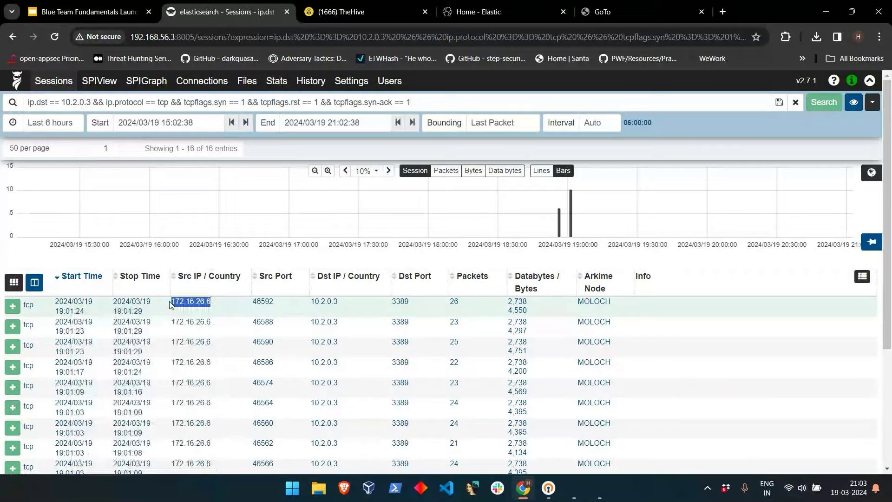
{"action": "left_click", "coordinate": [634, 13]}
{"action": "left_click", "coordinate": [361, 21]}
{"action": "key", "text": "ctrl+shift+Tab"}
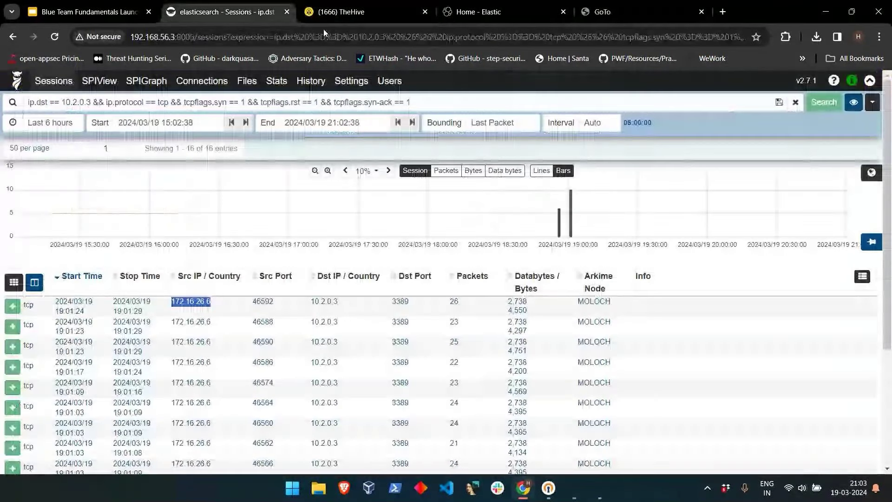
{"action": "key", "text": "ctrl+Tab"}
- Start a new observable of type ip with the value 172.16.26.6
{"action": "left_click", "coordinate": [207, 149]}
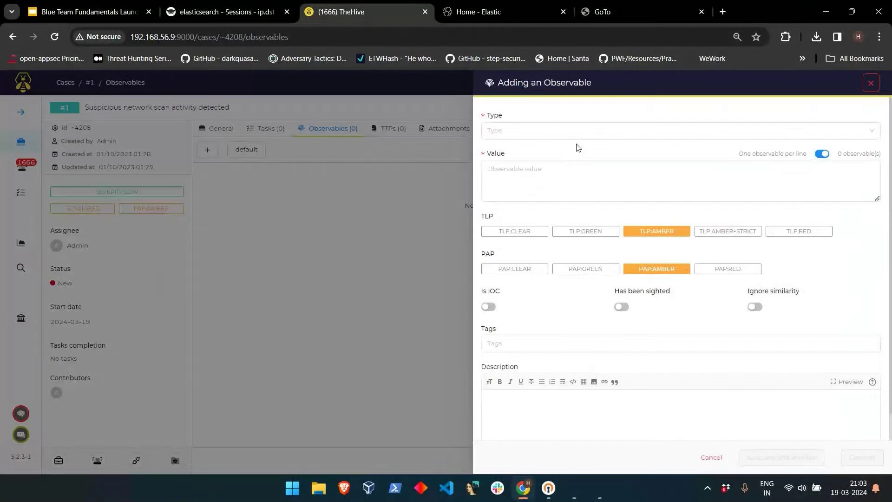
{"action": "left_click", "coordinate": [576, 131]}
{"action": "type", "text": "ip"}
{"action": "key", "text": "Return"}
{"action": "left_click", "coordinate": [554, 183]}
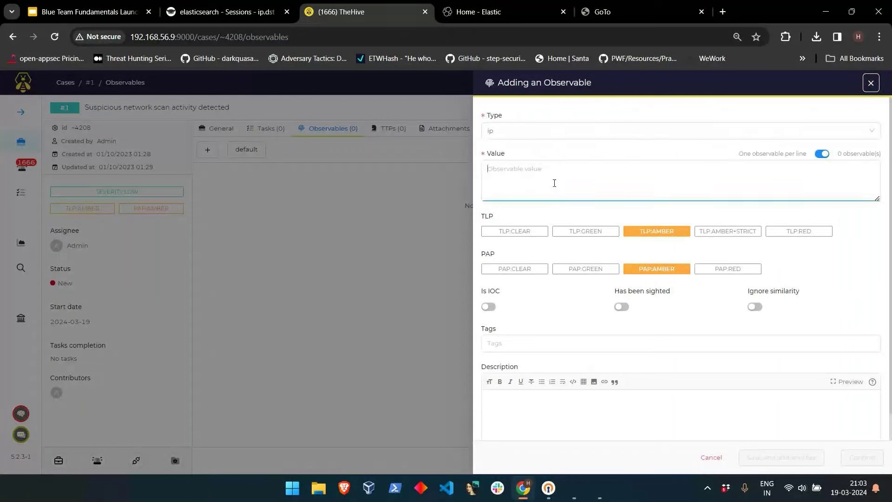
{"action": "type", "text": "172.16.26.6"}
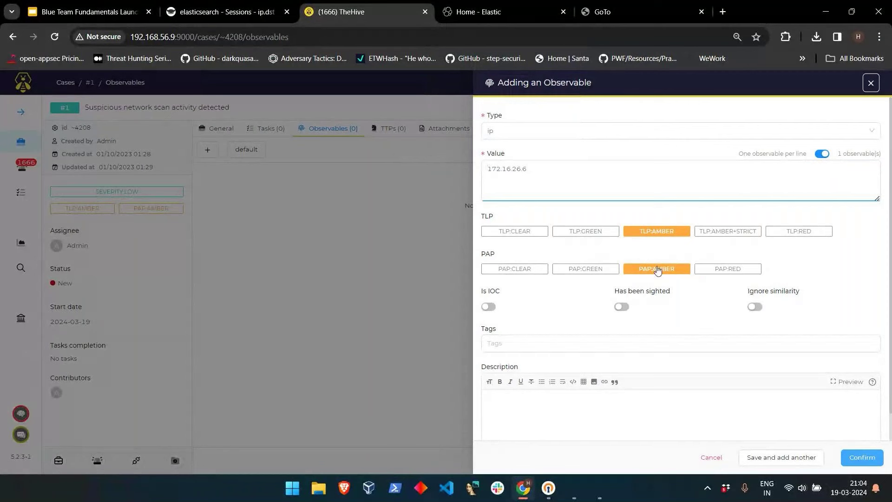
- Try other TLP levels for the observable and return it to TLP:AMBER
{"action": "left_click", "coordinate": [586, 231]}
{"action": "left_click", "coordinate": [657, 231]}
{"action": "left_click", "coordinate": [698, 233]}
{"action": "left_click", "coordinate": [683, 231]}
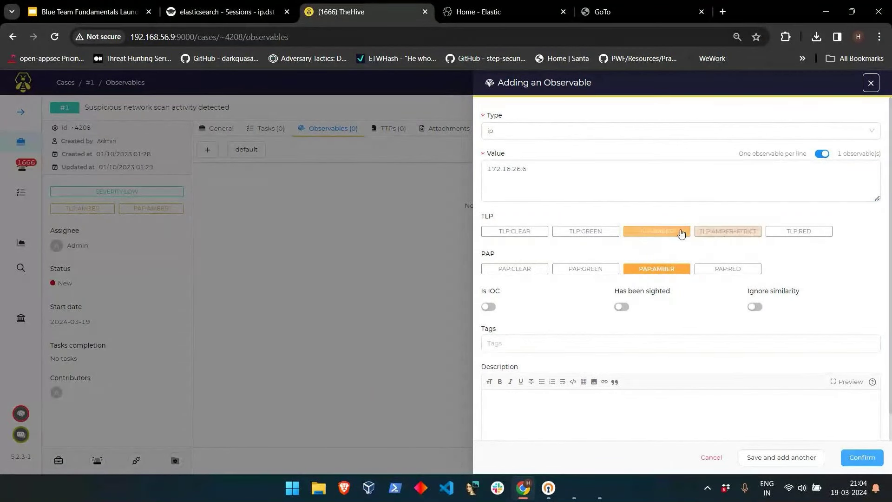
- Tag the observable "Scan activity detected" and save it to the case
{"action": "scroll", "coordinate": [651, 239], "scroll_direction": "down", "scroll_amount": 1}
{"action": "left_click", "coordinate": [542, 312]}
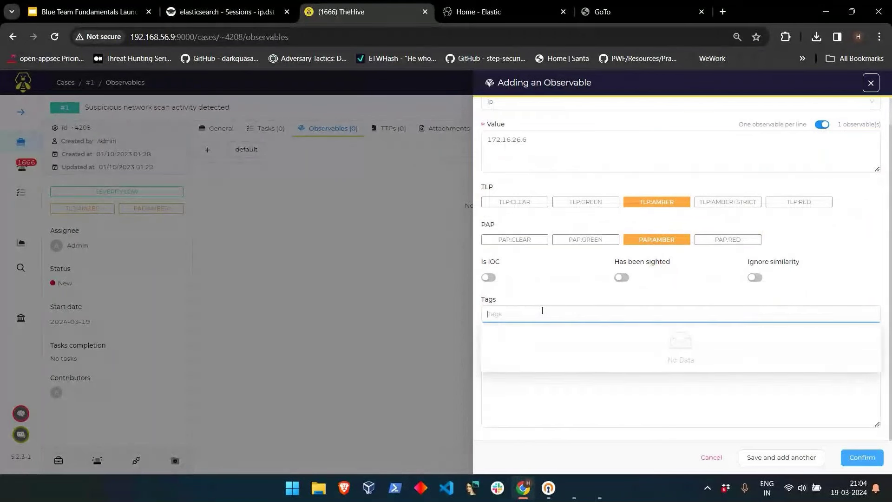
{"action": "type", "text": "scan activity detected"}
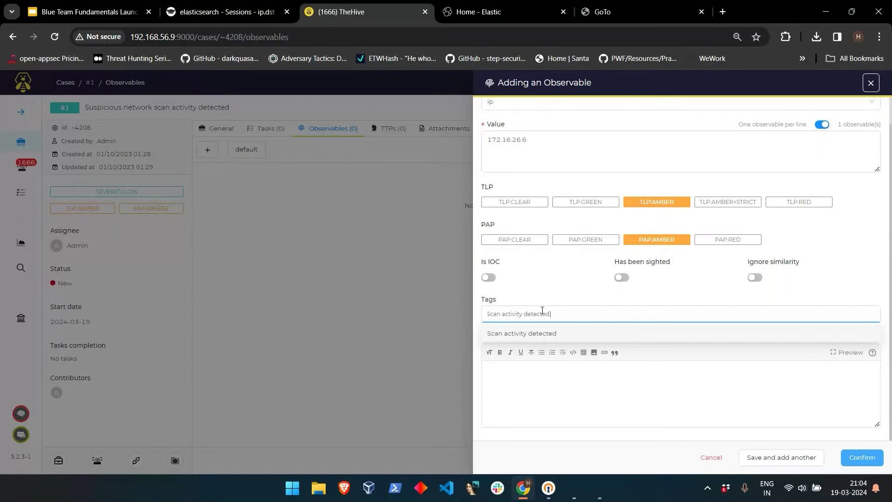
{"action": "key", "text": "Return"}
{"action": "left_click", "coordinate": [863, 458]}
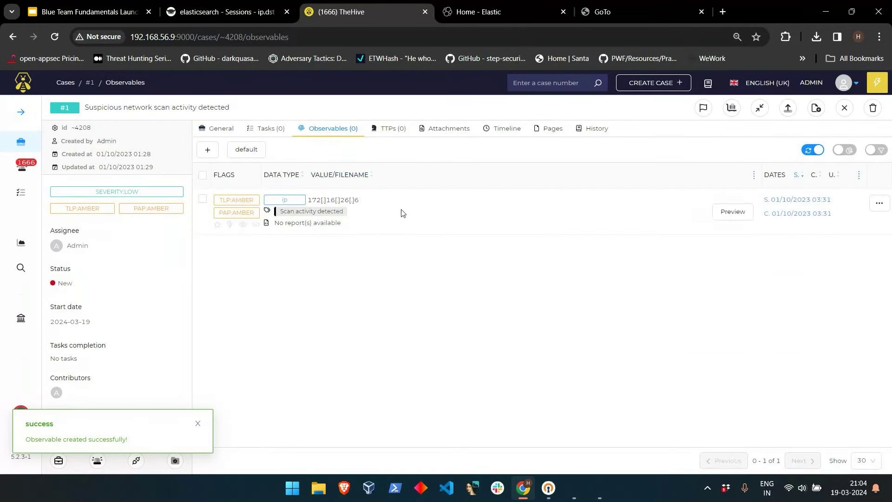
- Check the case's observables and TTPs, and reopen case #1, Suspicious network scan activity detected, from the case list
{"action": "key", "text": "alt+Left"}
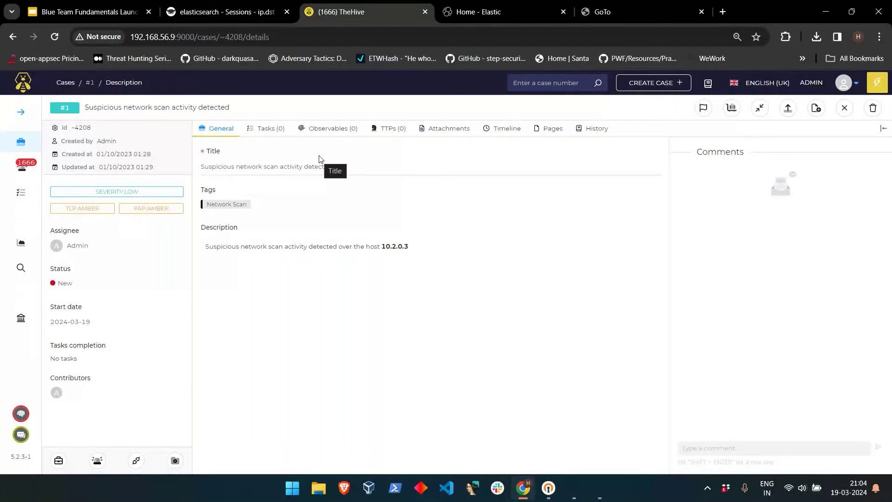
{"action": "left_click", "coordinate": [374, 130]}
{"action": "left_click", "coordinate": [347, 129]}
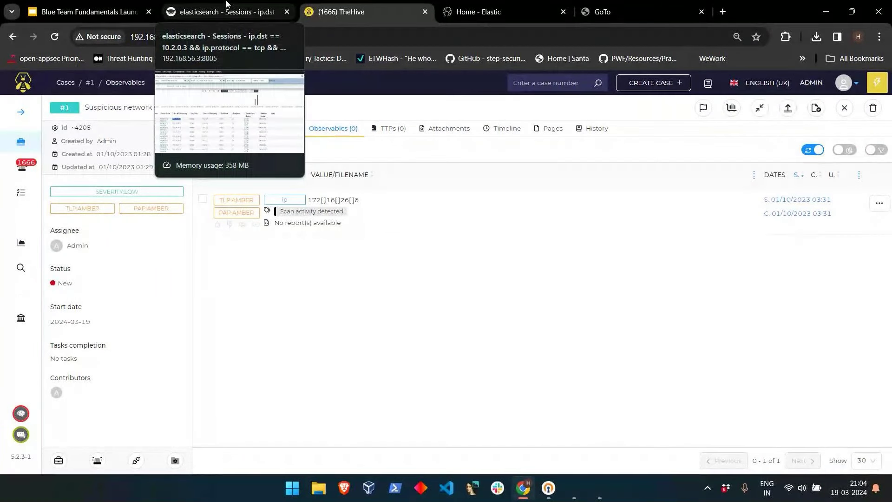
{"action": "left_click", "coordinate": [390, 129]}
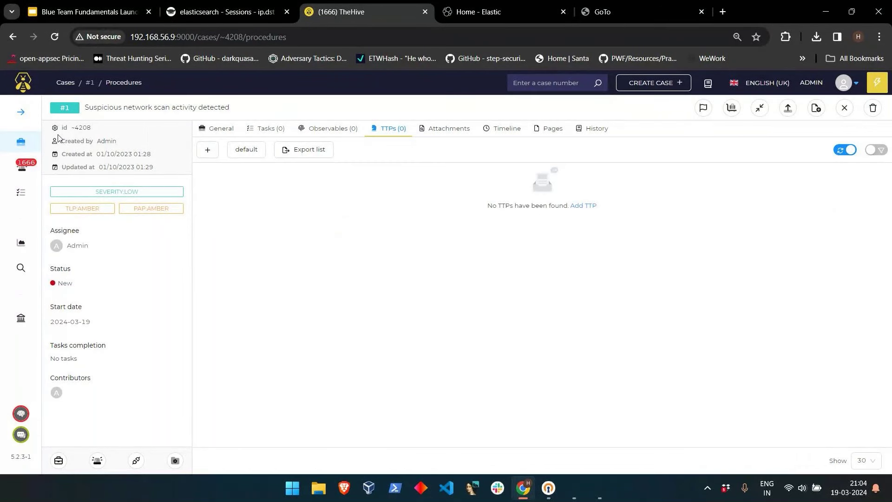
{"action": "left_click", "coordinate": [21, 141]}
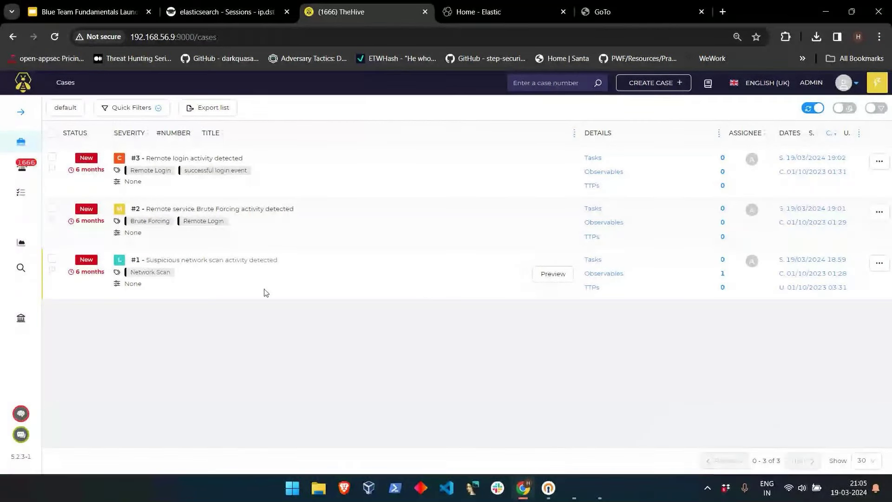
{"action": "left_click", "coordinate": [227, 269]}
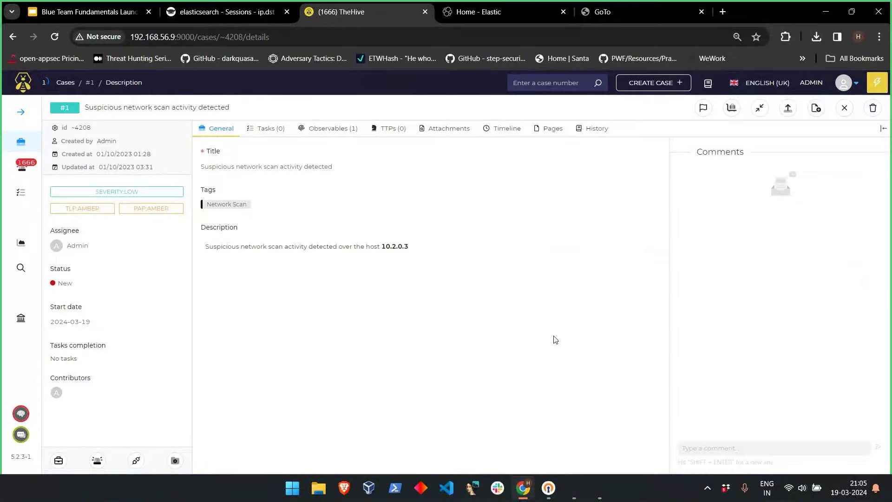
- Review the port scan and discovered-port queries in the Moloch notes on the other desktop
{"action": "key", "text": "ctrl+super+Right"}
{"action": "left_click", "coordinate": [462, 155]}
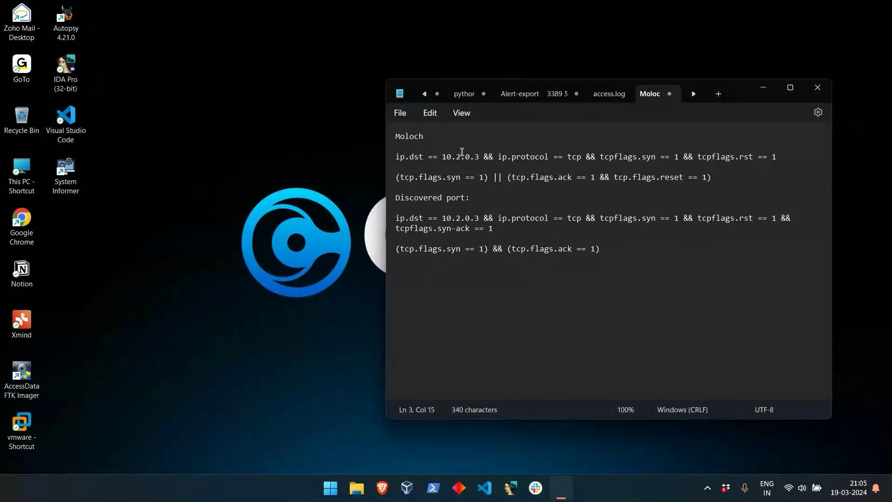
{"action": "left_click", "coordinate": [623, 271]}
{"action": "key", "text": "ctrl+a"}
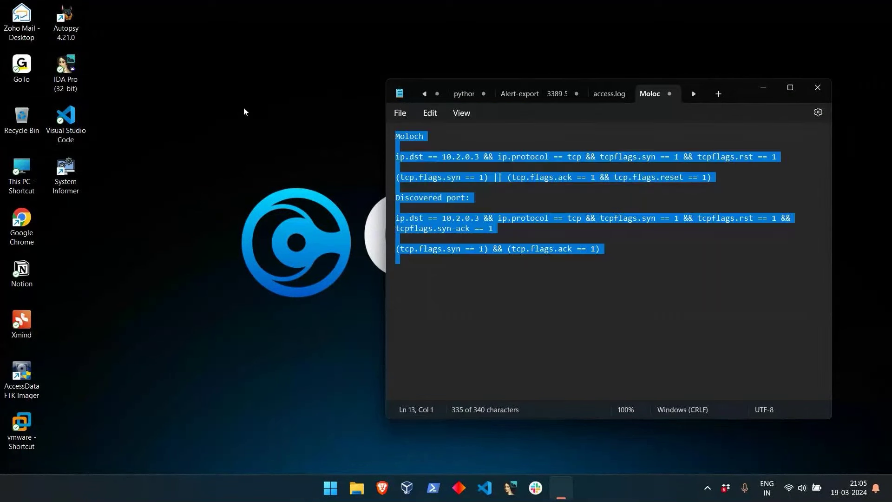
{"action": "left_click", "coordinate": [581, 263]}
{"action": "left_click_drag", "start_coordinate": [581, 264], "coordinate": [418, 154]}
{"action": "left_click", "coordinate": [665, 257]}
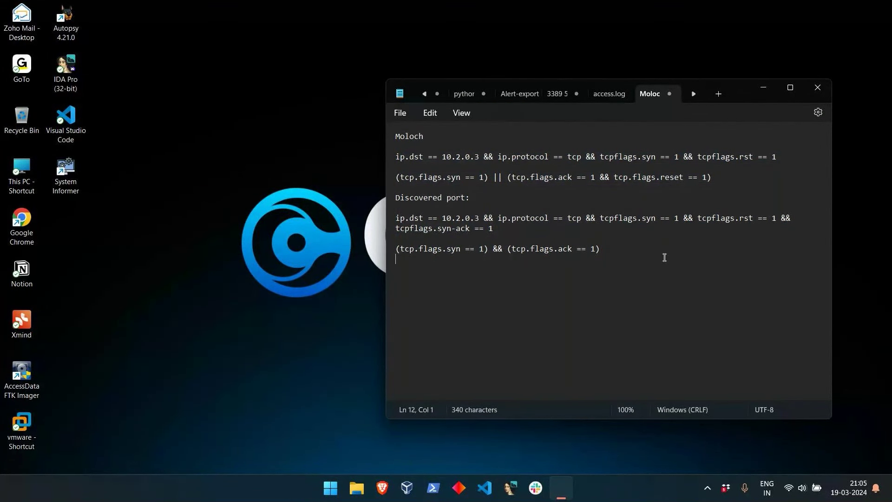
- Return to the webinar presentation and review the slide "Detecting NMAP : Port Scan Activity" with its filter expression
{"action": "key", "text": "ctrl+super+Left"}
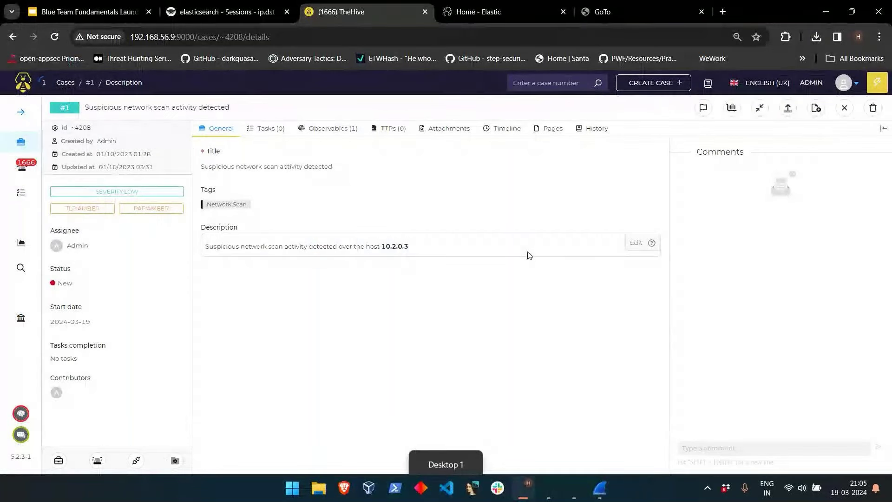
{"action": "left_click", "coordinate": [238, 16]}
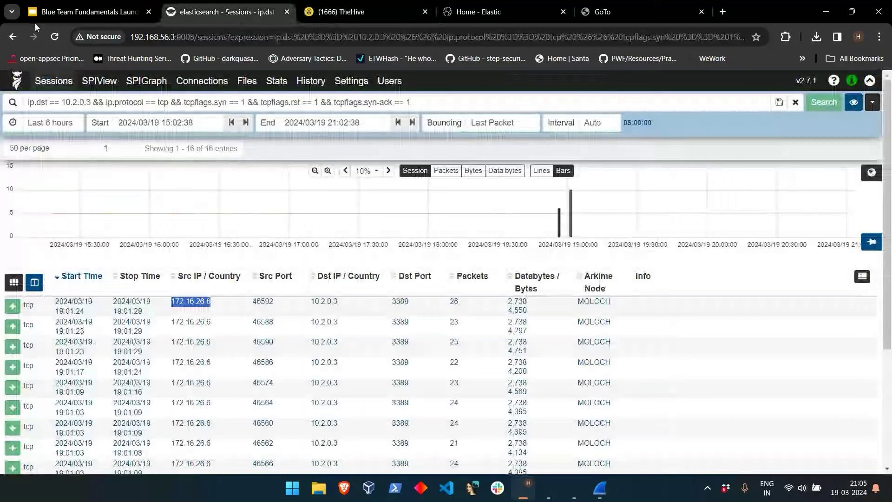
{"action": "left_click", "coordinate": [43, 12]}
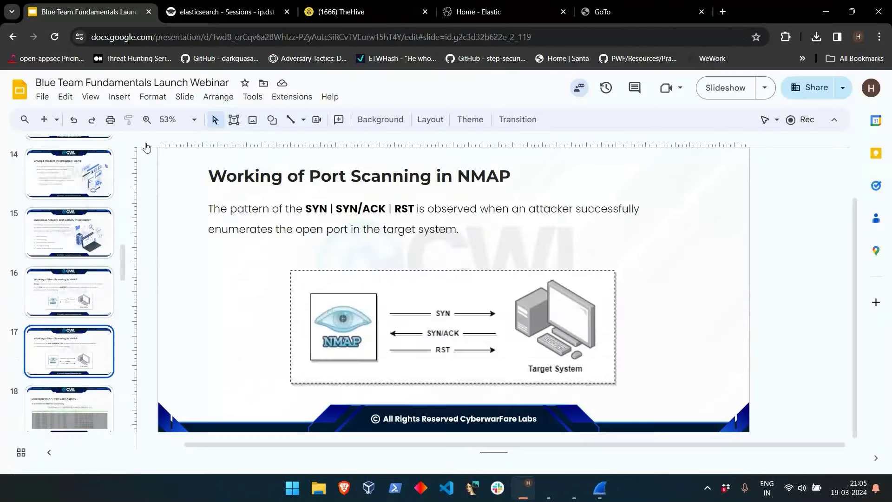
{"action": "left_click", "coordinate": [98, 318]}
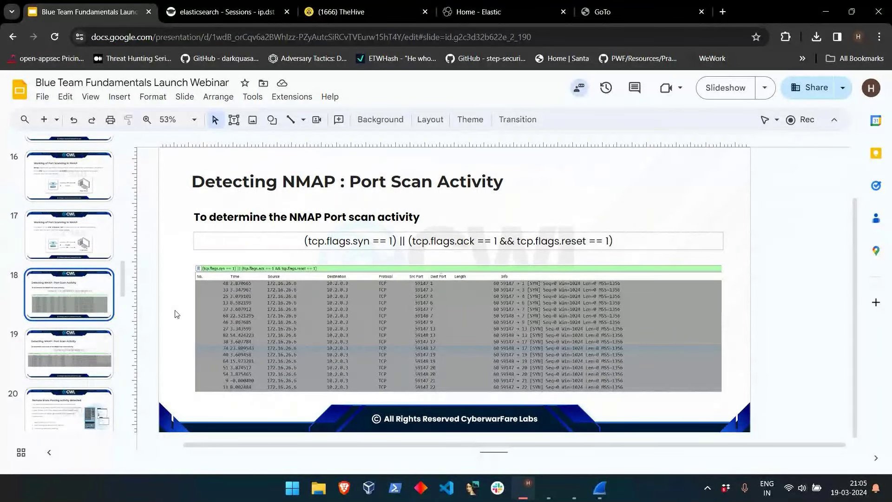
{"action": "key", "text": "ctrl+super+Left"}
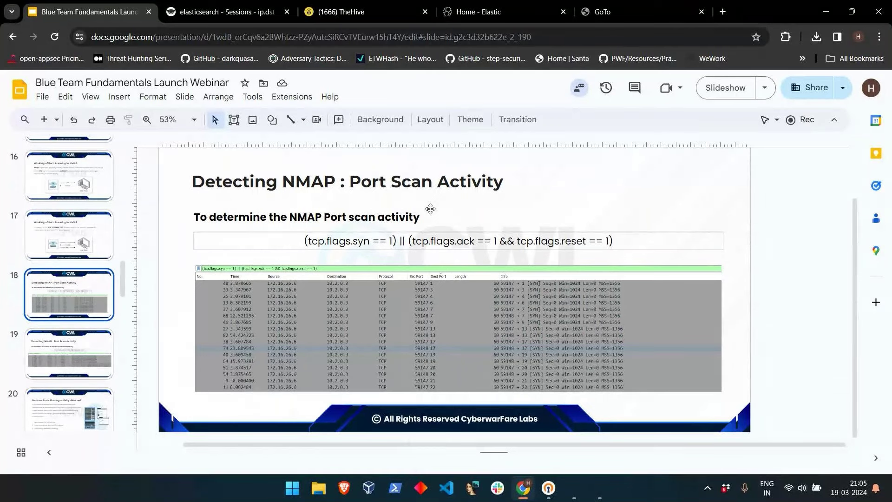
- Advance to the slide "Remote Brute Forcing activity detected" and read the description of case #2, Remote service Brute Forcing activity detected, in TheHive
{"action": "key", "text": "Down"}
{"action": "key", "text": "Down"}
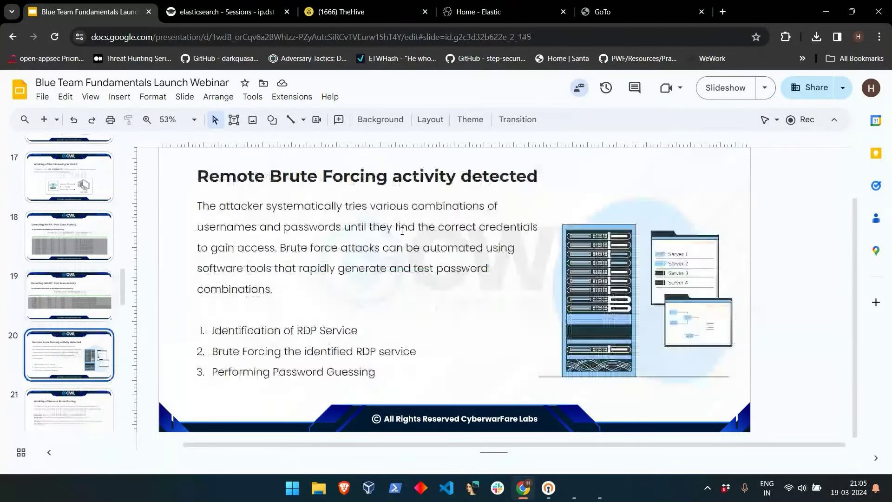
{"action": "left_click", "coordinate": [342, 11]}
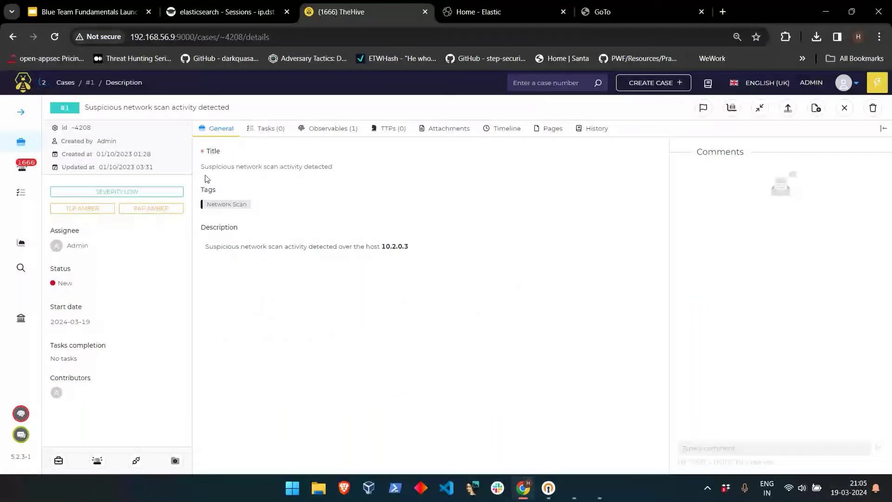
{"action": "left_click", "coordinate": [24, 140]}
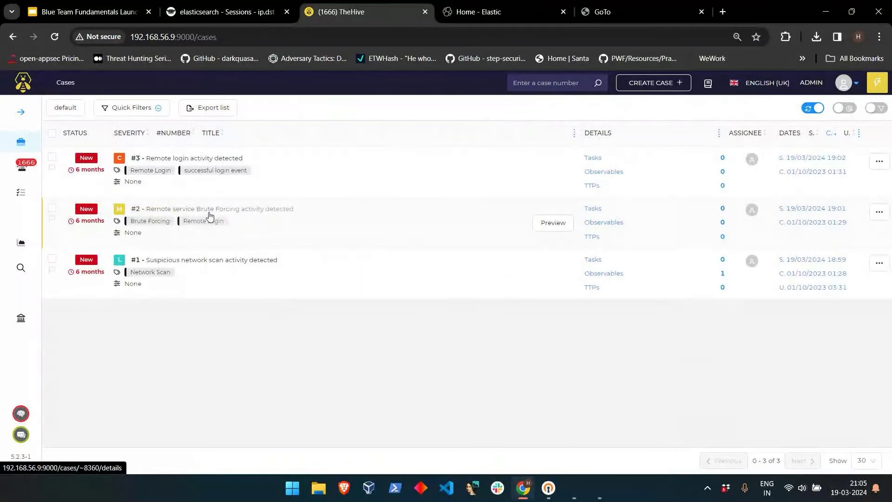
{"action": "left_click", "coordinate": [248, 214]}
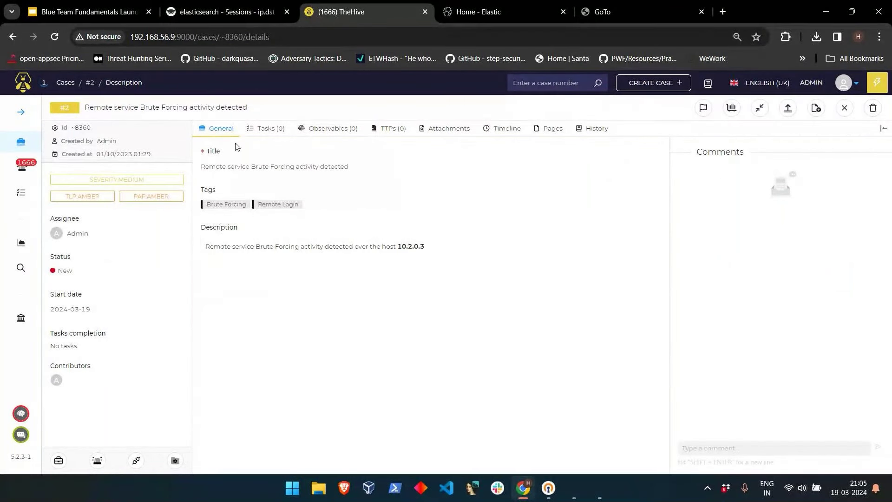
{"action": "left_click_drag", "start_coordinate": [318, 247], "coordinate": [522, 259]}
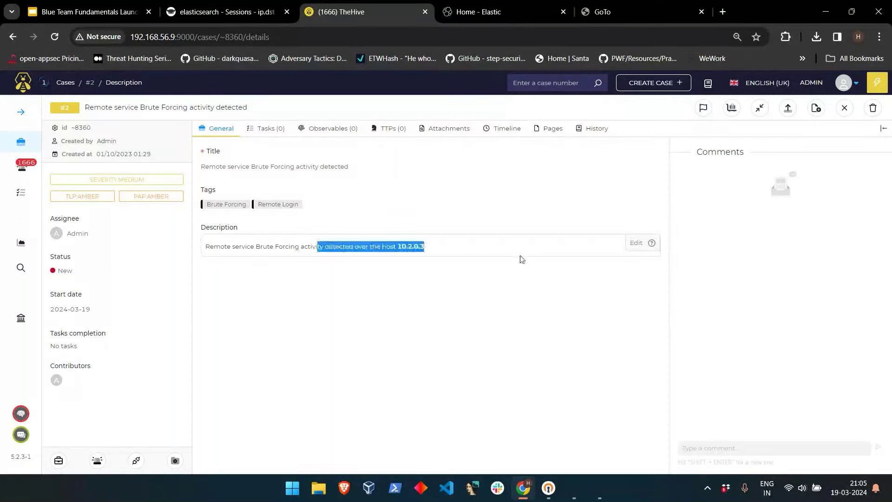
{"action": "left_click_drag", "start_coordinate": [426, 247], "coordinate": [400, 247]}
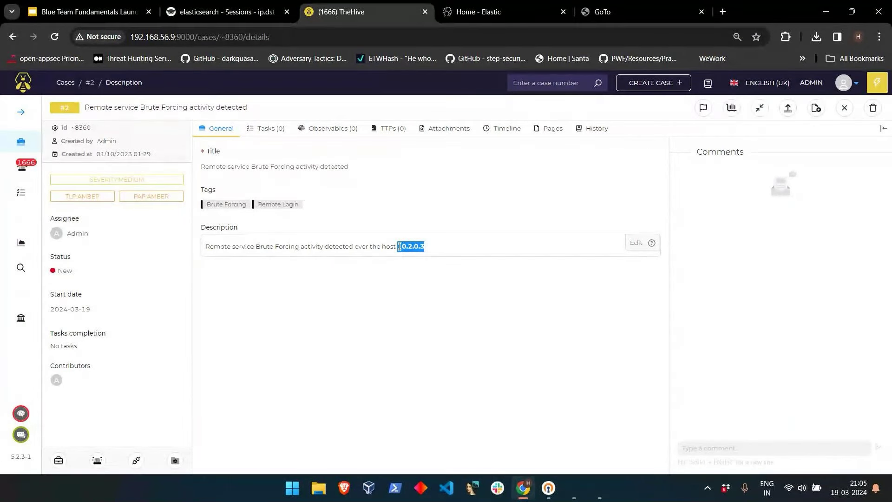
- Compare the Arkime sessions to destination port 3389 with the affected host in TheHive case #2
{"action": "left_click", "coordinate": [202, 7]}
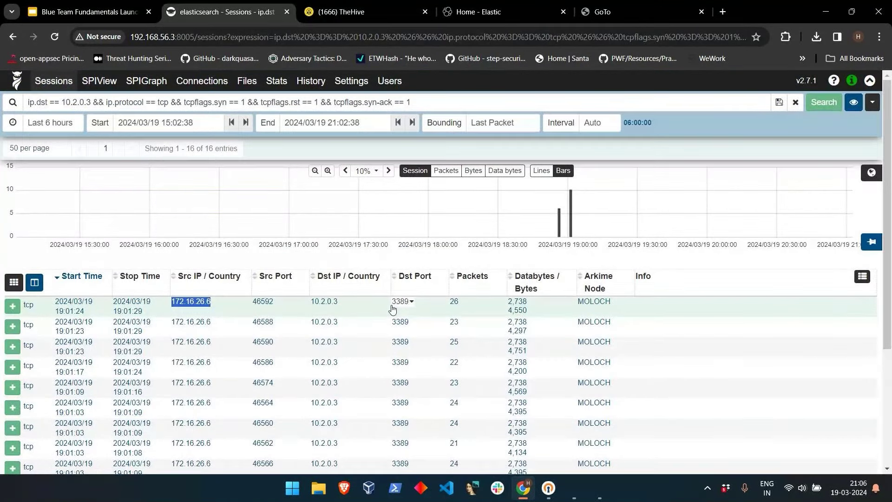
{"action": "key", "text": "ctrl+Tab"}
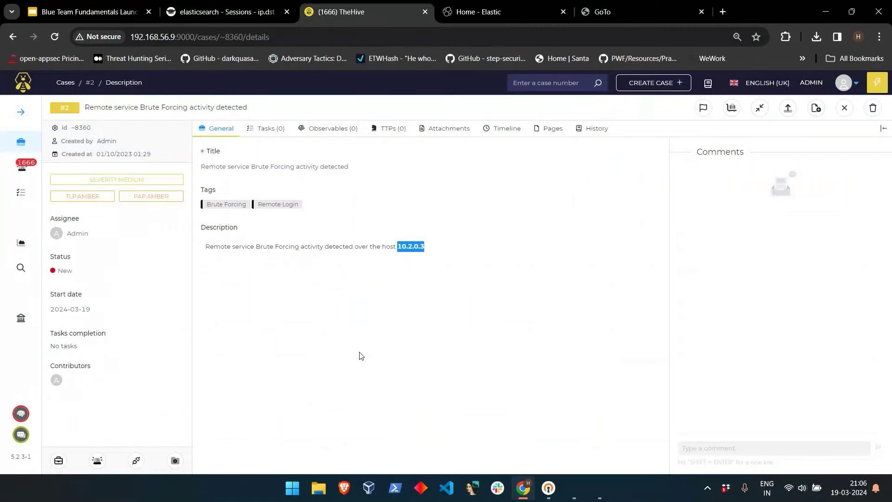
{"action": "left_click", "coordinate": [236, 11]}
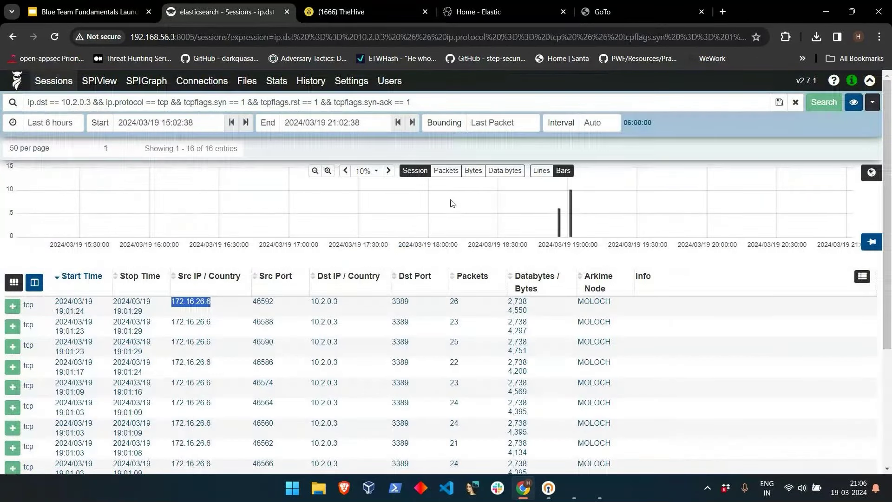
- Place the Elastic browser tab beside the Arkime tab and return to the remote brute forcing slide
{"action": "left_click_drag", "start_coordinate": [478, 12], "coordinate": [338, 18]}
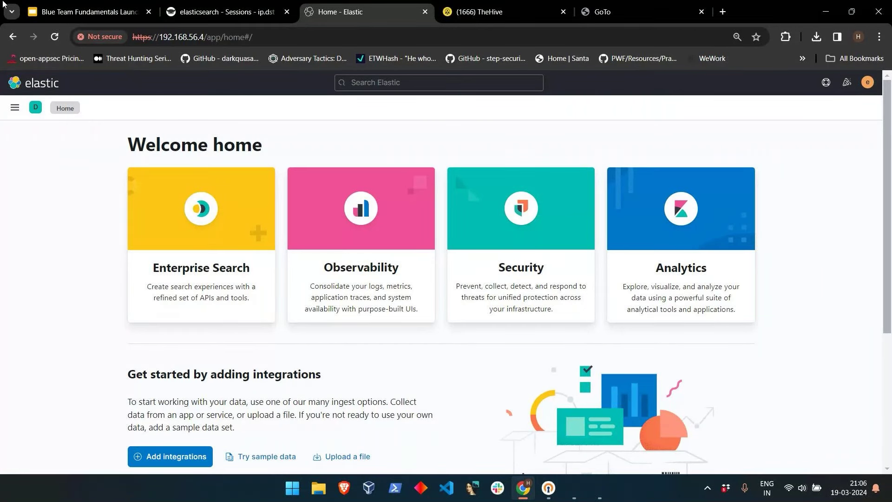
{"action": "left_click", "coordinate": [86, 12]}
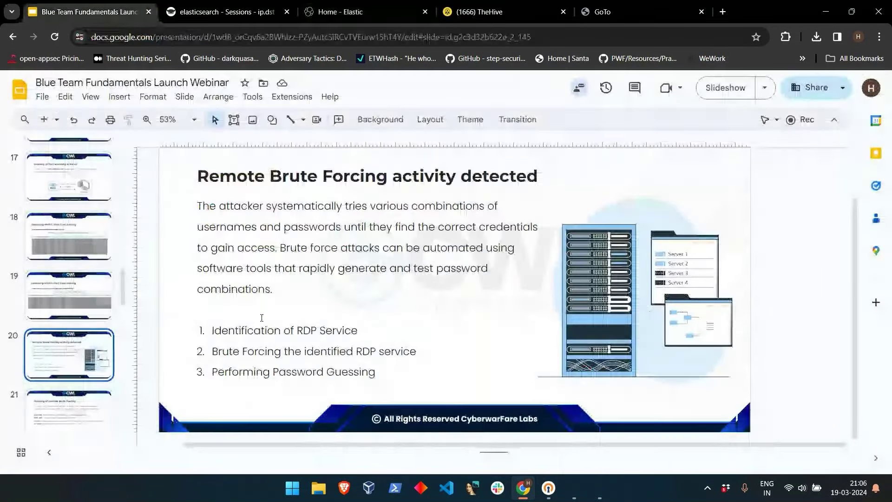
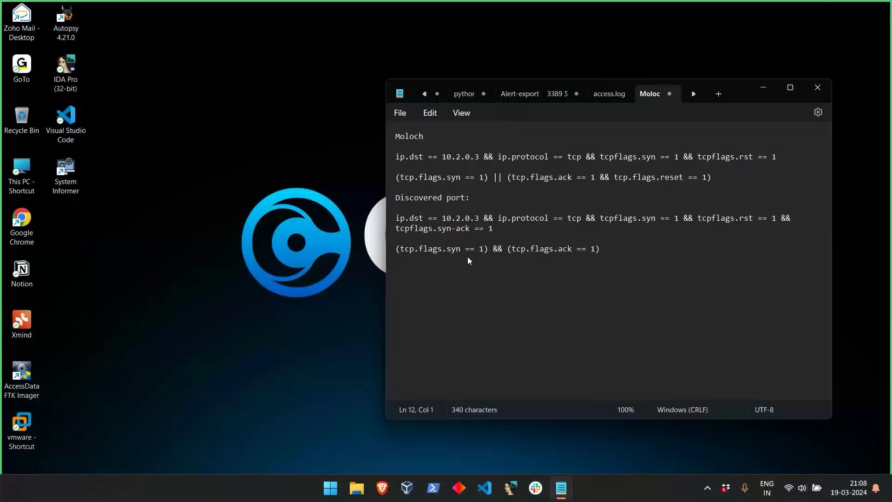
- Switch from the Moloch notes to Arkime on the other desktop and replace the session filter with port.dst == 22
{"action": "key", "text": "ctrl+super+Left"}
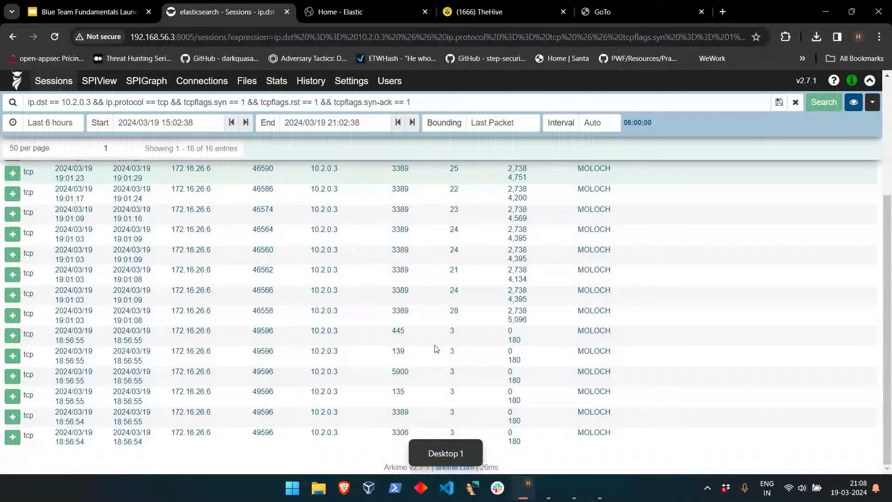
{"action": "scroll", "coordinate": [393, 242], "scroll_direction": "up", "scroll_amount": 4}
{"action": "key", "text": "BackSpace"}
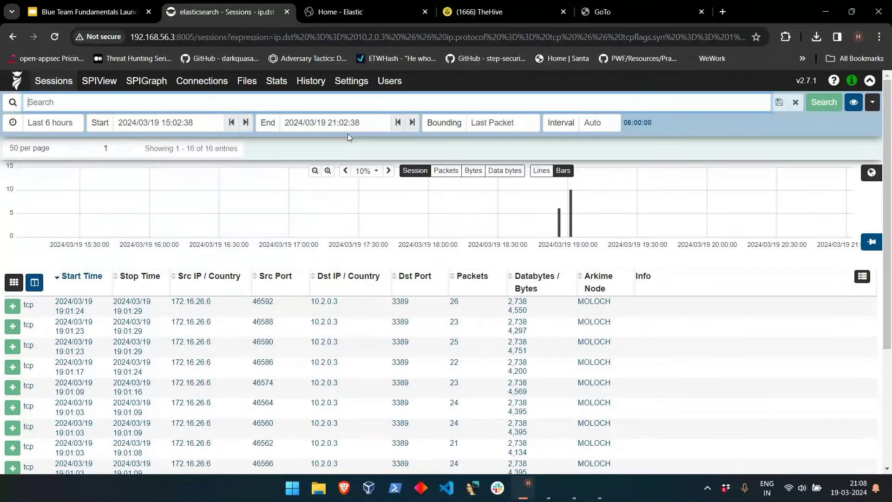
{"action": "type", "text": "dst"}
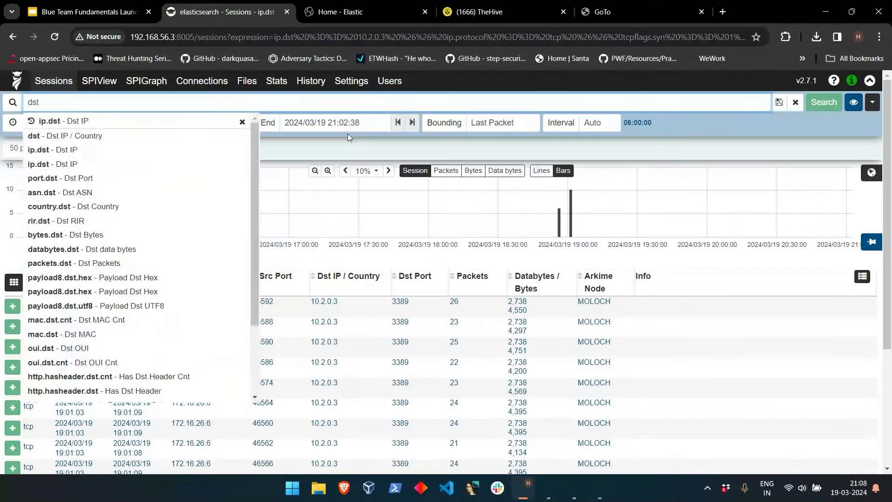
{"action": "left_click", "coordinate": [75, 178]}
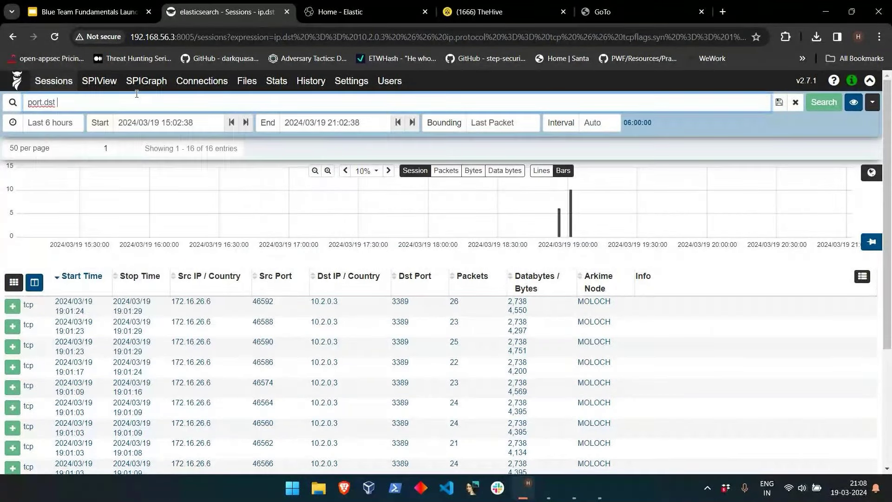
{"action": "type", "text": "== 22"}
{"action": "key", "text": "Return"}
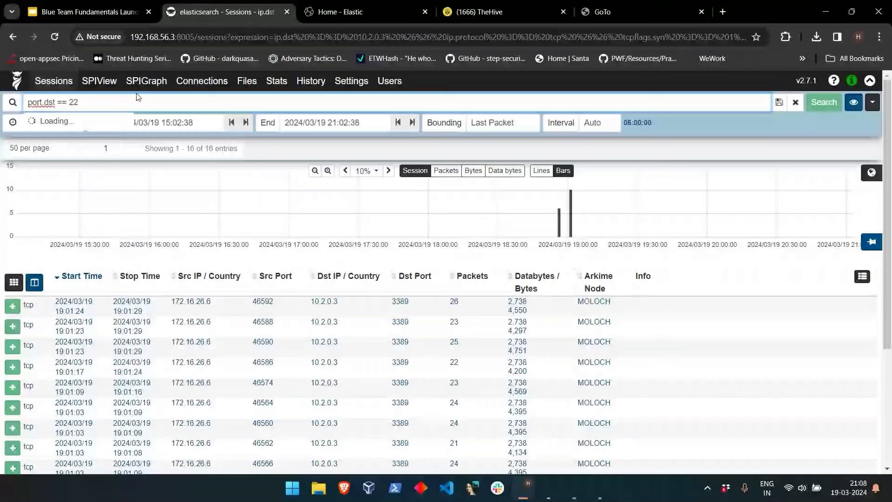
- Check the RDP port on the "Working of Remote Brute Forcing" slide and filter the Arkime sessions with port.dst == 3389
{"action": "key", "text": "ctrl+1"}
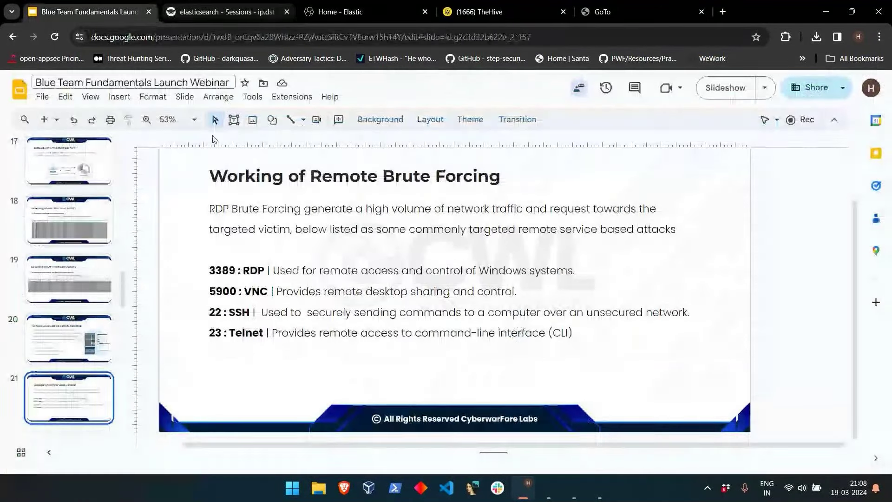
{"action": "double_click", "coordinate": [223, 271]}
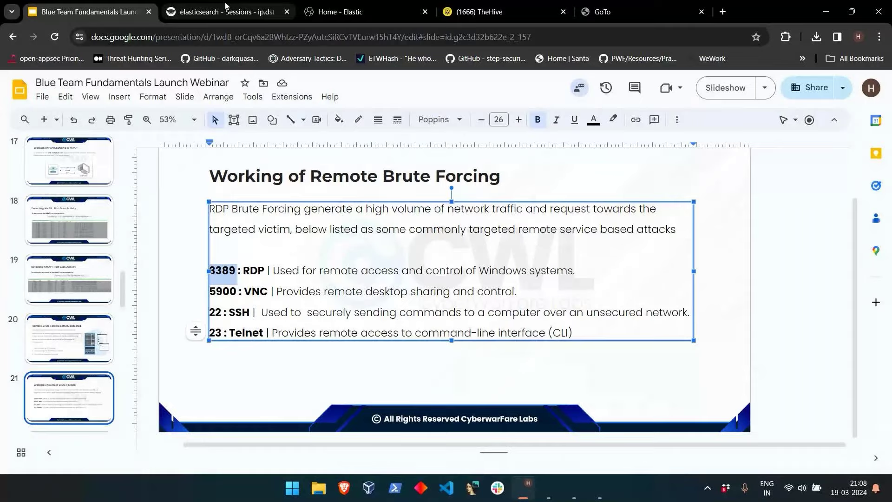
{"action": "left_click", "coordinate": [226, 12]}
{"action": "left_click", "coordinate": [146, 103]}
{"action": "key", "text": "Return"}
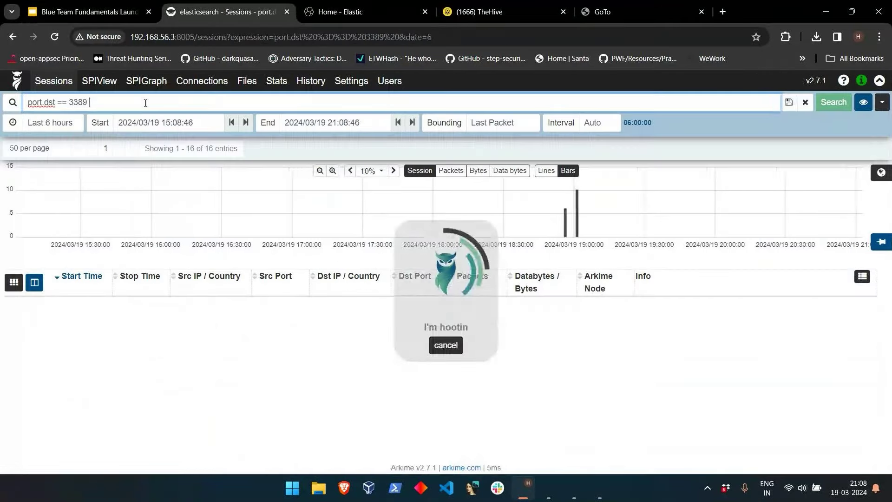
{"action": "scroll", "coordinate": [327, 285], "scroll_direction": "down", "scroll_amount": 3}
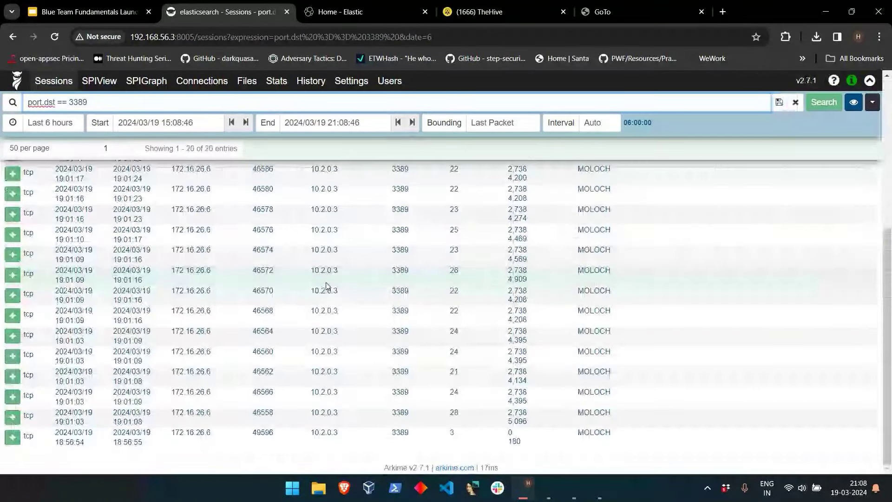
{"action": "scroll", "coordinate": [327, 286], "scroll_direction": "up", "scroll_amount": 3}
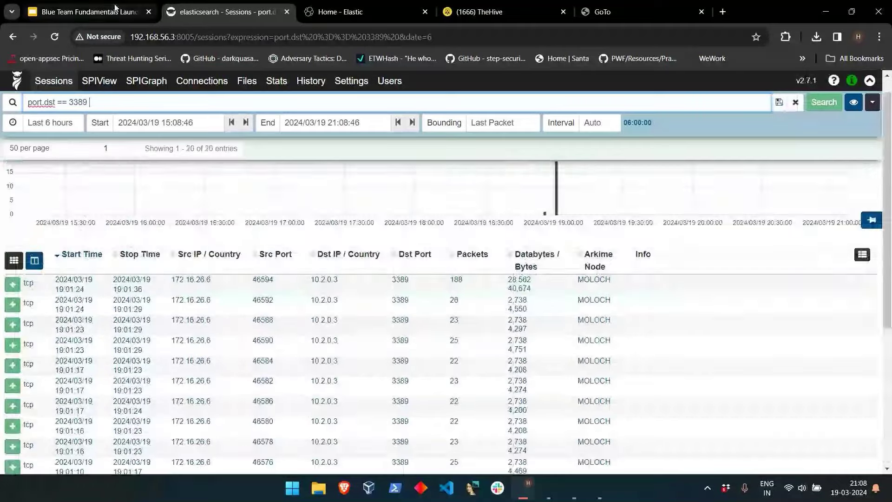
- Check the VNC port on the slide and filter the Arkime sessions with port.dst == 5900
{"action": "key", "text": "ctrl+1"}
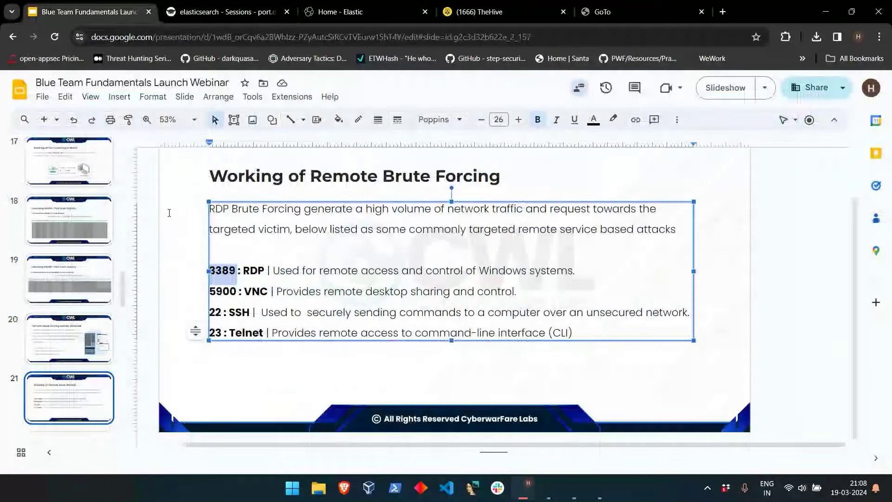
{"action": "key", "text": "ctrl+2"}
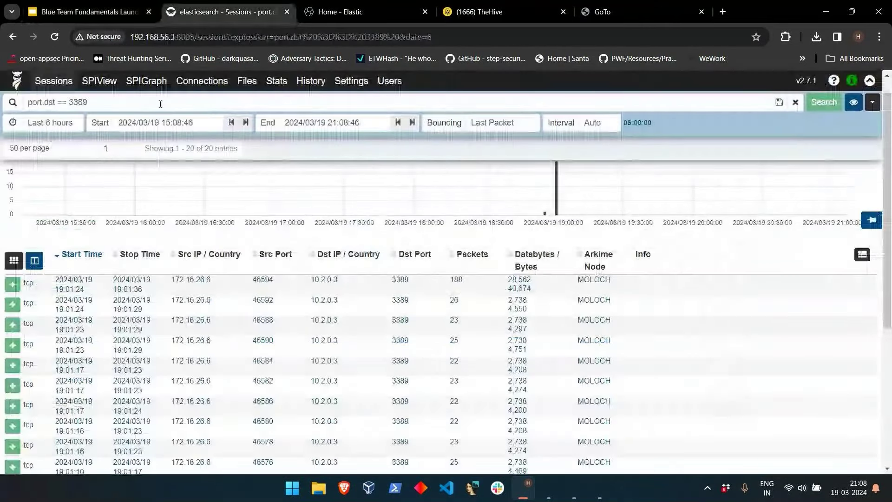
{"action": "double_click", "coordinate": [81, 102]}
{"action": "type", "text": "5900"}
{"action": "key", "text": "Return"}
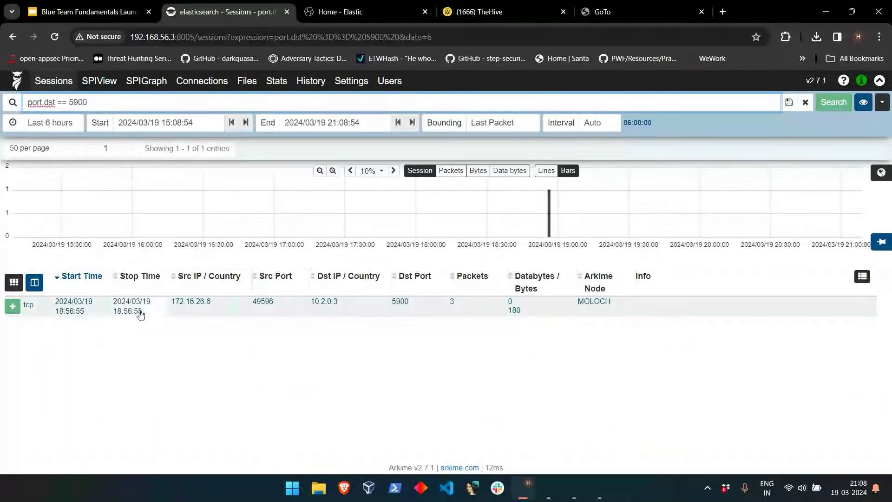
- Expand the port 5900 session to examine its TCP flags, and collapse its details again
{"action": "left_click", "coordinate": [12, 306]}
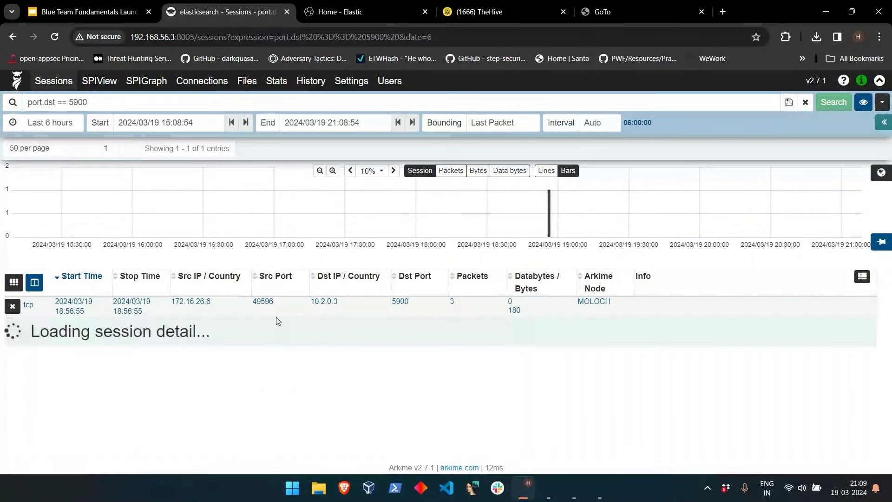
{"action": "scroll", "coordinate": [278, 321], "scroll_direction": "down", "scroll_amount": 5}
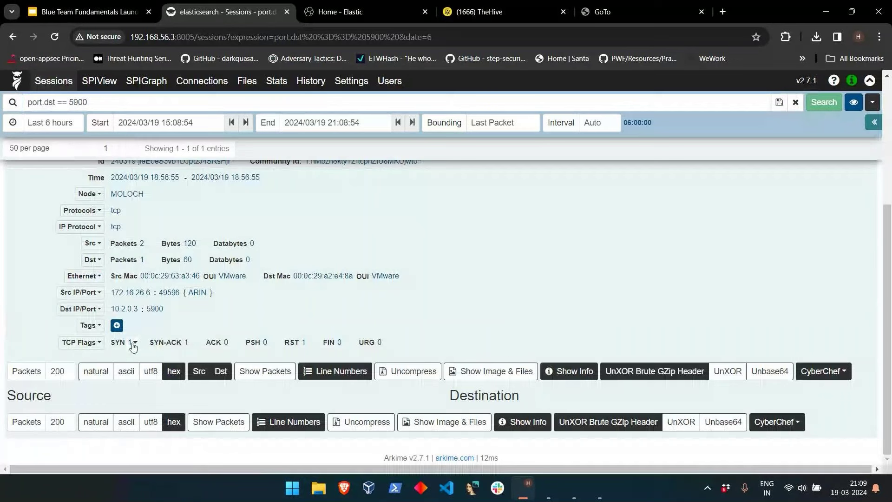
{"action": "scroll", "coordinate": [299, 345], "scroll_direction": "up", "scroll_amount": 1}
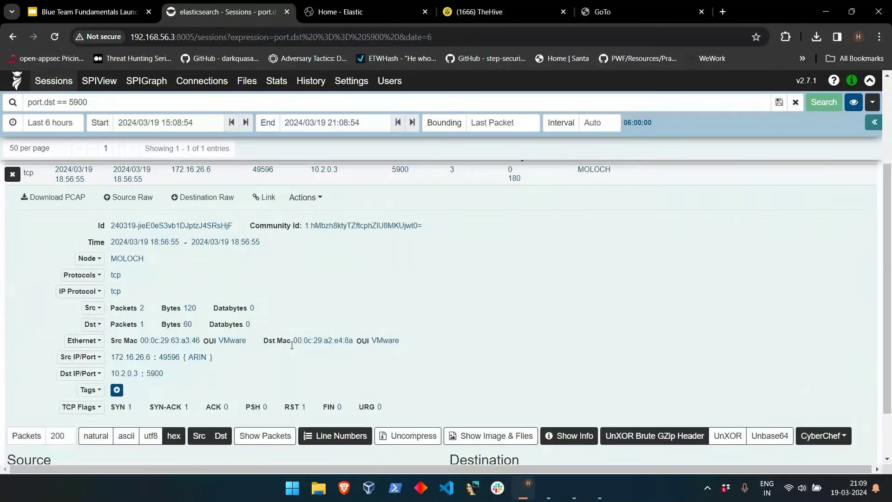
{"action": "key", "text": "F5"}
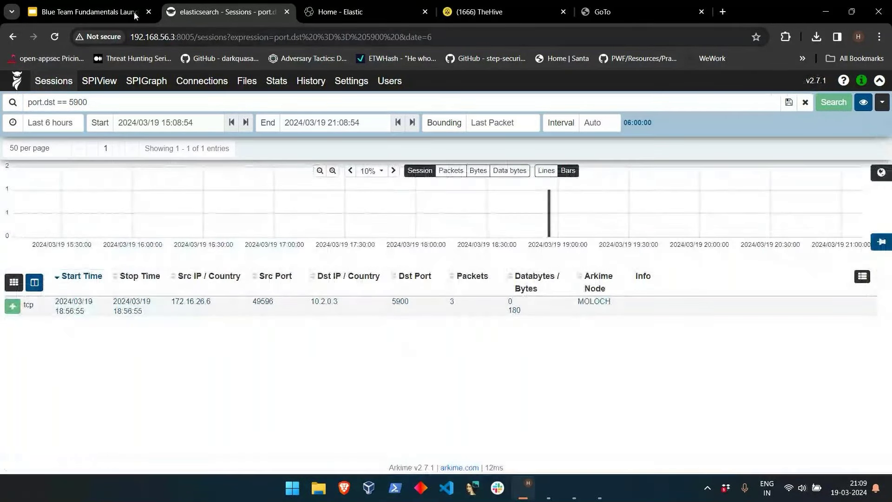
- Check the SSH port on the slide and search the Arkime sessions with port.dst == 22
{"action": "left_click", "coordinate": [99, 9]}
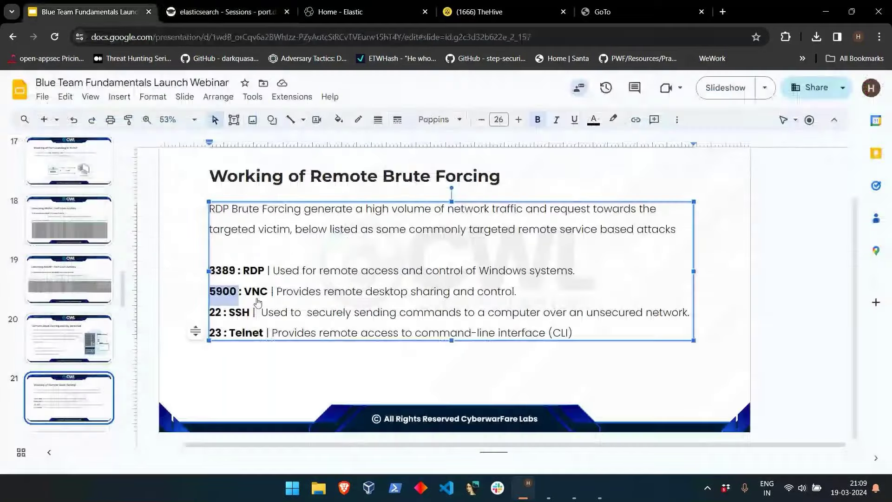
{"action": "left_click", "coordinate": [221, 312]}
{"action": "left_click", "coordinate": [228, 12]}
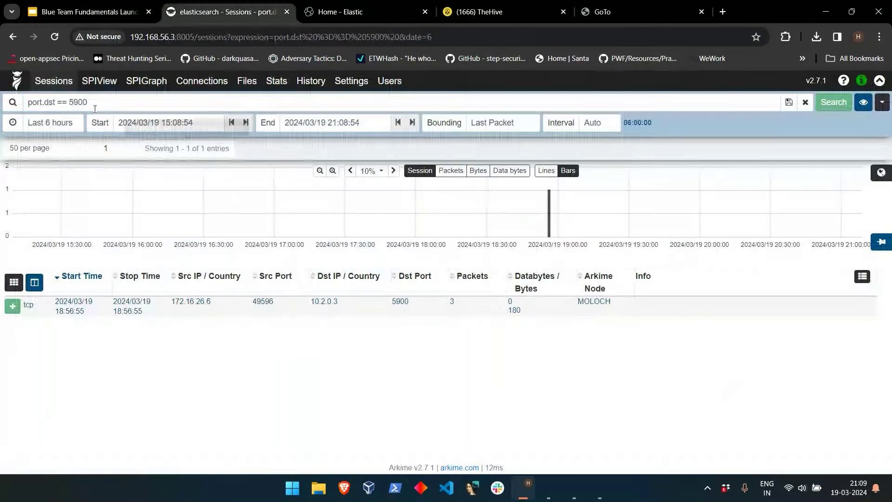
{"action": "double_click", "coordinate": [79, 103]}
{"action": "type", "text": "22"}
{"action": "key", "text": "Return"}
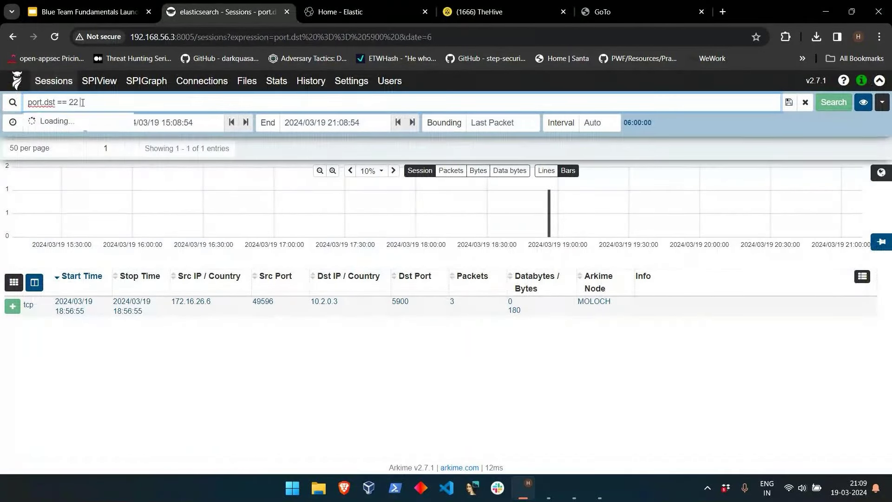
- Expand the port 22 session from 172.16.26.6 to 10.2.0.3 and examine its TCP flags
{"action": "left_click", "coordinate": [13, 305]}
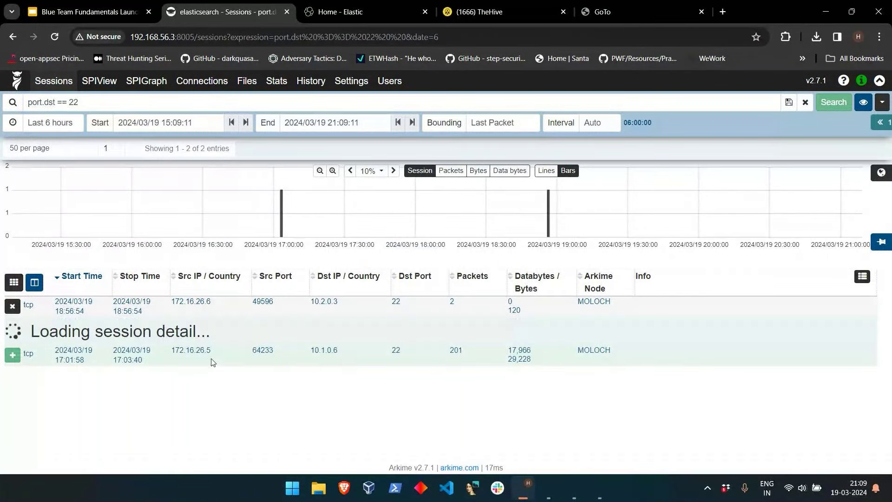
{"action": "scroll", "coordinate": [212, 362], "scroll_direction": "down", "scroll_amount": 3}
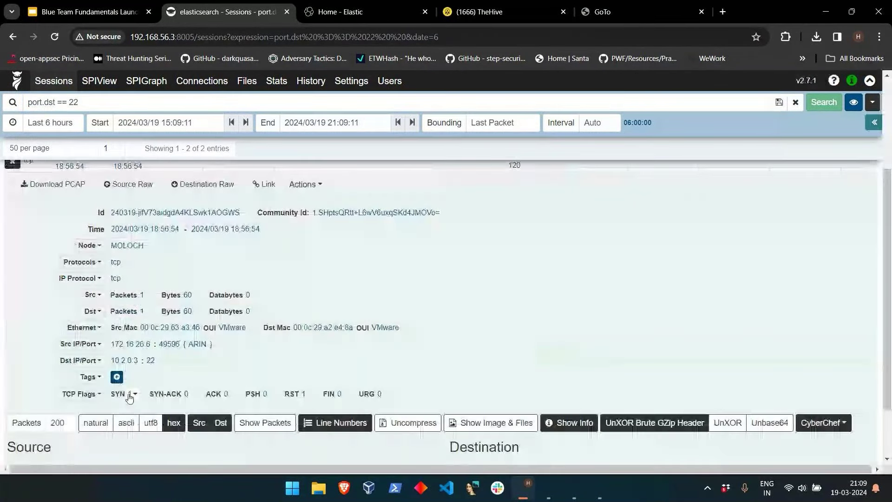
{"action": "scroll", "coordinate": [1, 341], "scroll_direction": "up", "scroll_amount": 3}
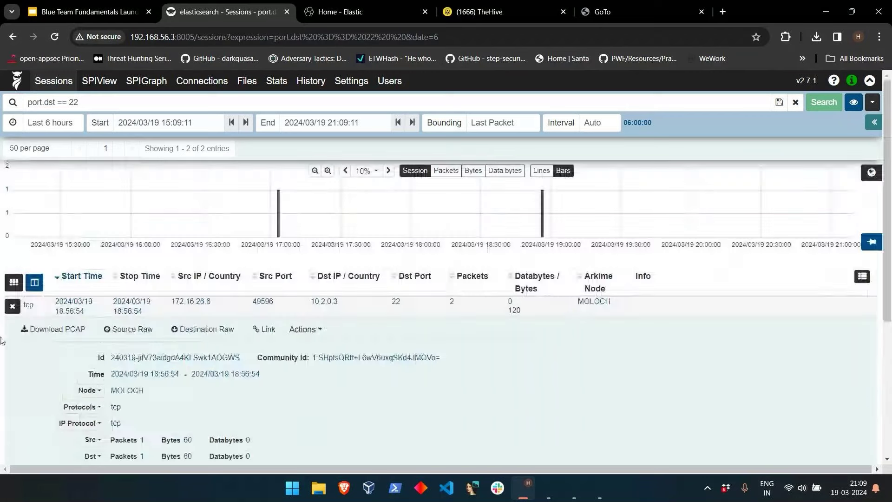
- Collapse the 10.2.0.3 session and expand the port 22 session from 172.16.26.5 to 10.1.0.6 to examine its packet counts and TCP flags
{"action": "left_click", "coordinate": [13, 306]}
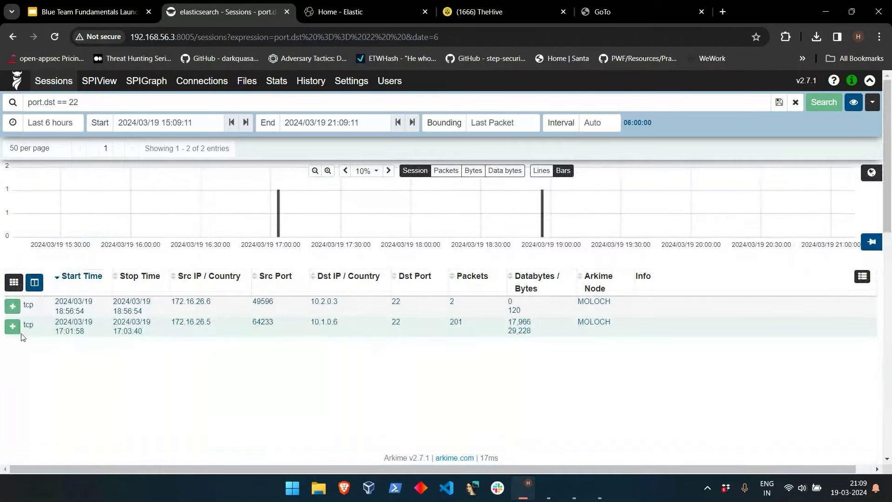
{"action": "left_click", "coordinate": [13, 326]}
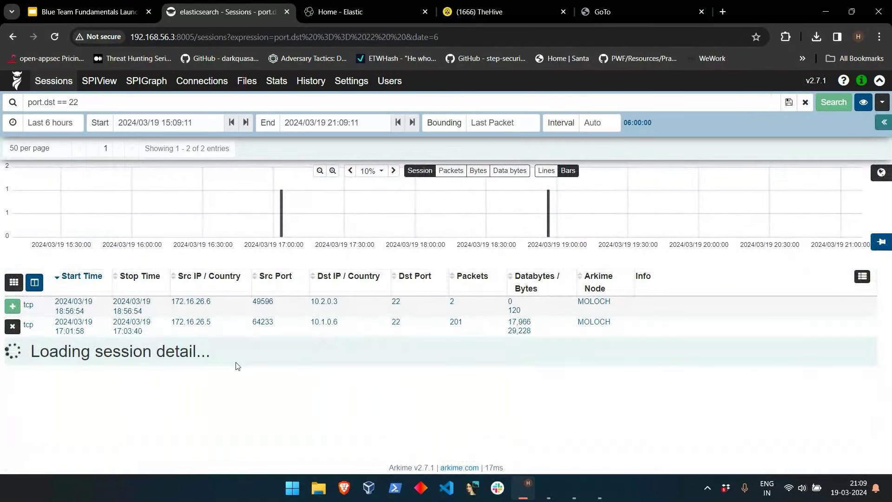
{"action": "scroll", "coordinate": [237, 366], "scroll_direction": "down", "scroll_amount": 10}
{"action": "scroll", "coordinate": [170, 317], "scroll_direction": "up", "scroll_amount": 6}
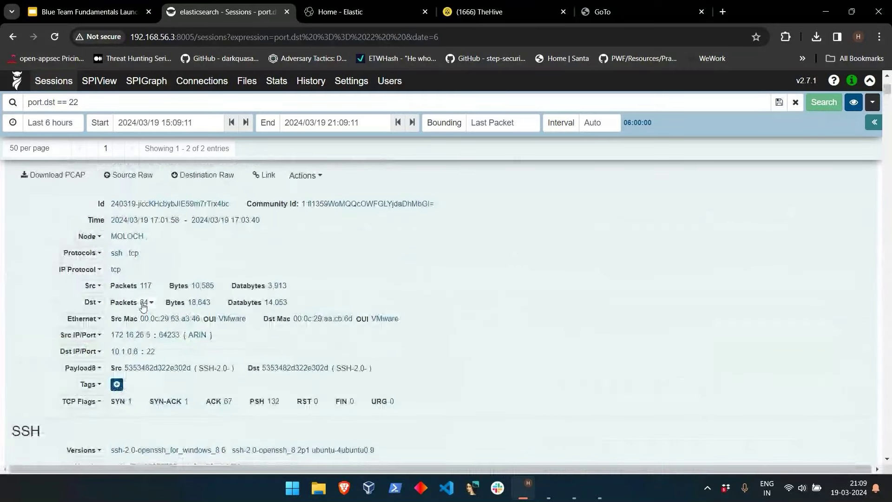
{"action": "scroll", "coordinate": [143, 307], "scroll_direction": "up", "scroll_amount": 3}
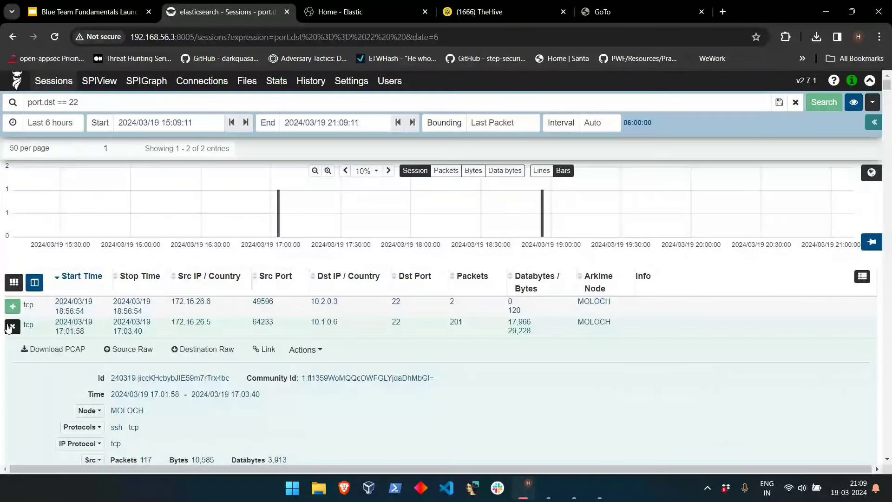
- Filter the Arkime sessions with port.dst == 23, expand the matching Telnet session to check its details, and collapse it again
{"action": "key", "text": "ctrl+shift+Tab"}
{"action": "key", "text": "ctrl+Tab"}
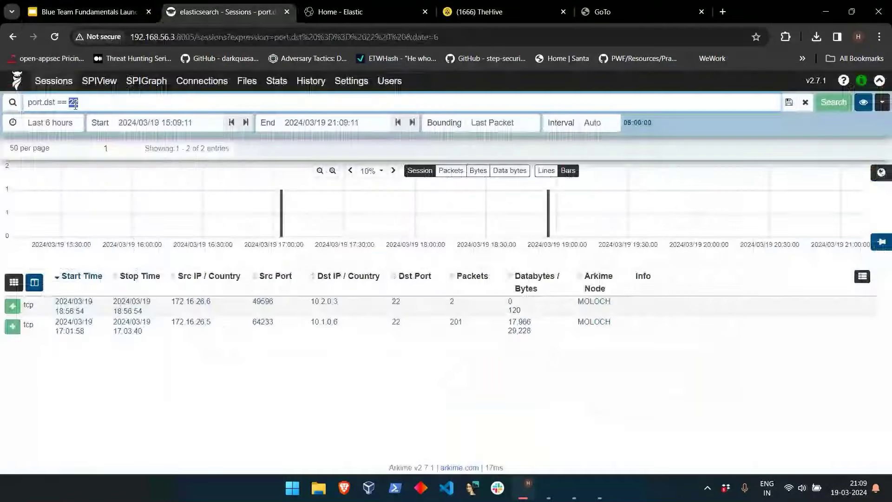
{"action": "type", "text": "23"}
{"action": "key", "text": "Return"}
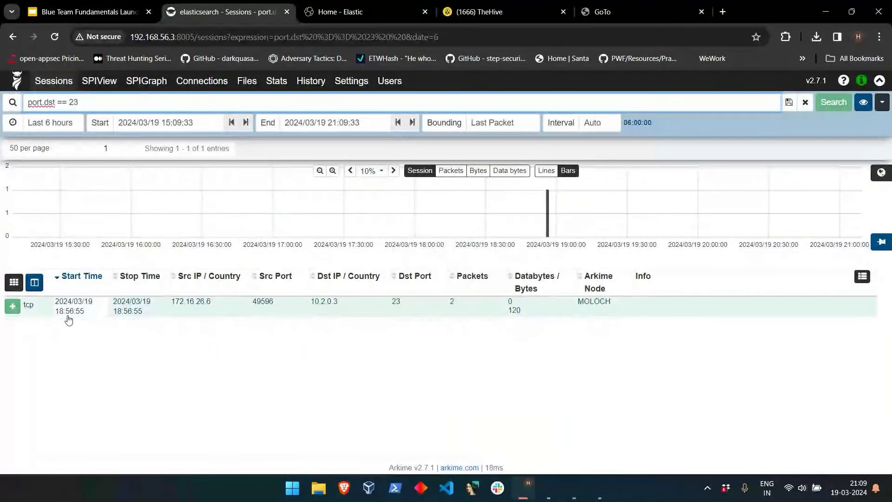
{"action": "left_click", "coordinate": [12, 305]}
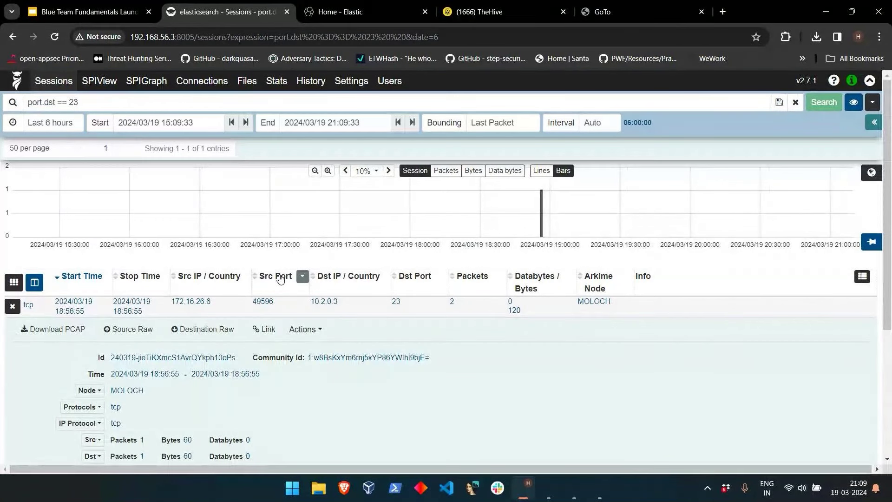
{"action": "left_click", "coordinate": [13, 306]}
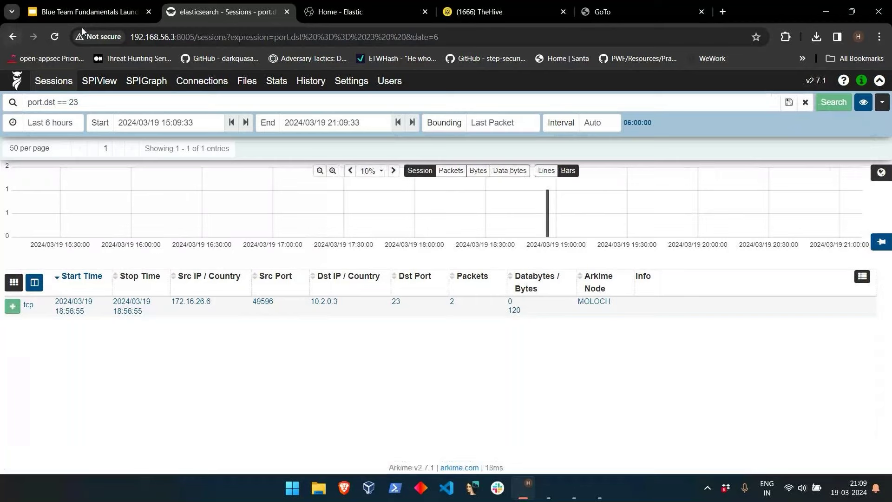
- Copy the RDP port 3389 from the slide and search the Arkime sessions with port.dst == 3389
{"action": "left_click", "coordinate": [82, 13]}
{"action": "double_click", "coordinate": [220, 269]}
{"action": "key", "text": "ctrl+c"}
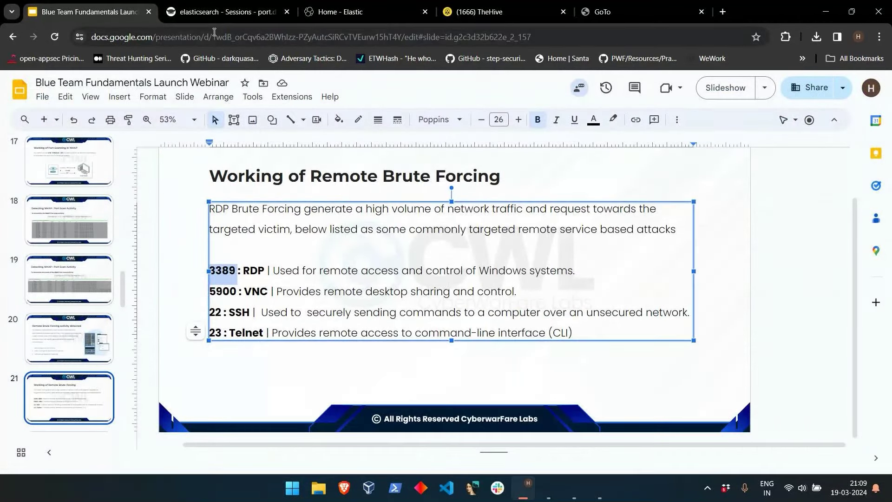
{"action": "left_click", "coordinate": [215, 13]}
{"action": "key", "text": "BackSpace"}
{"action": "key", "text": "BackSpace"}
{"action": "key", "text": "ctrl+v"}
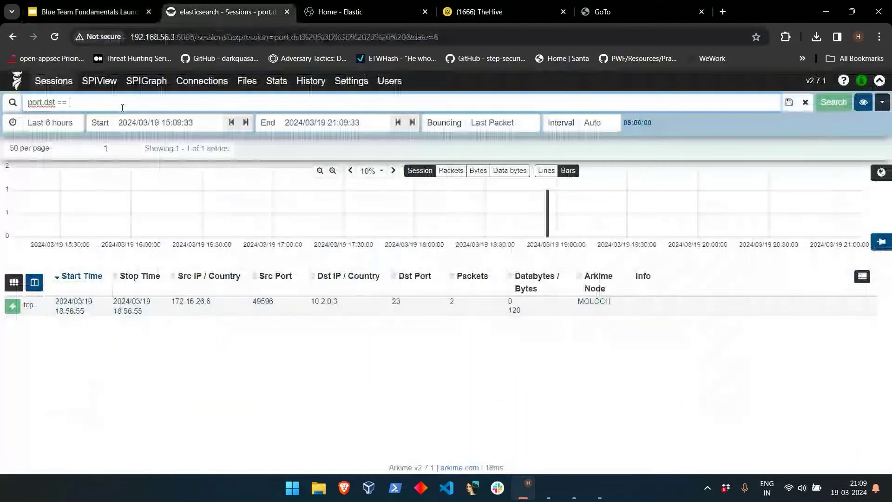
{"action": "key", "text": "Return"}
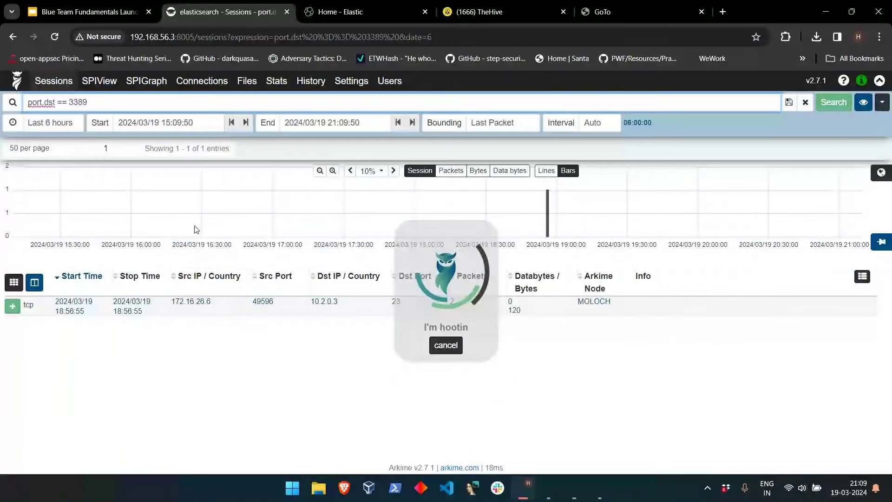
- Sort the port 3389 sessions by start time in ascending order and review the list
{"action": "scroll", "coordinate": [195, 229], "scroll_direction": "down", "scroll_amount": 2}
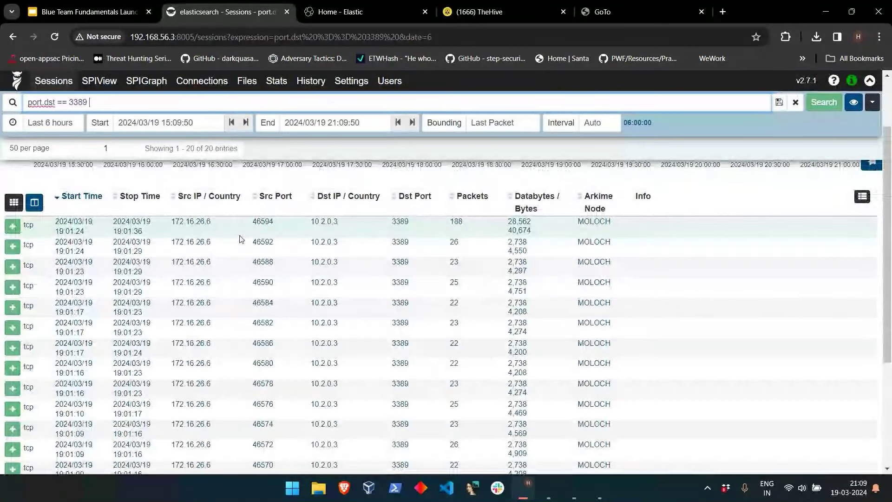
{"action": "scroll", "coordinate": [240, 238], "scroll_direction": "up", "scroll_amount": 2}
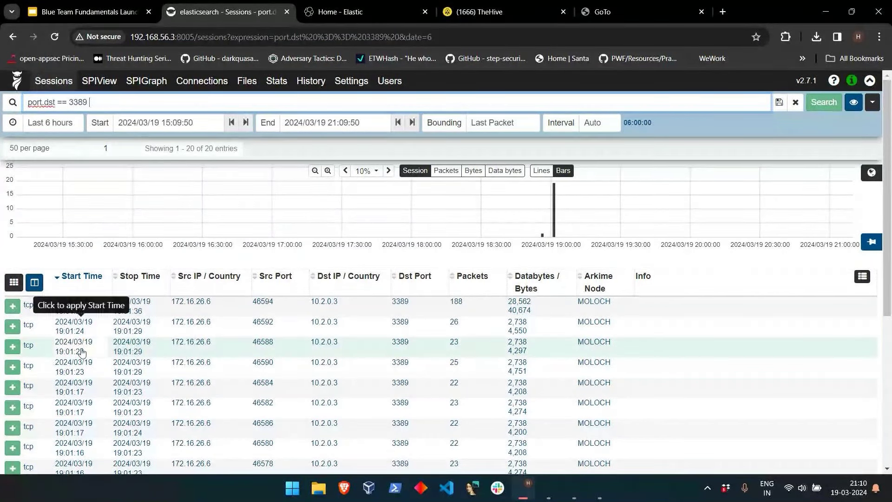
{"action": "left_click", "coordinate": [88, 275]}
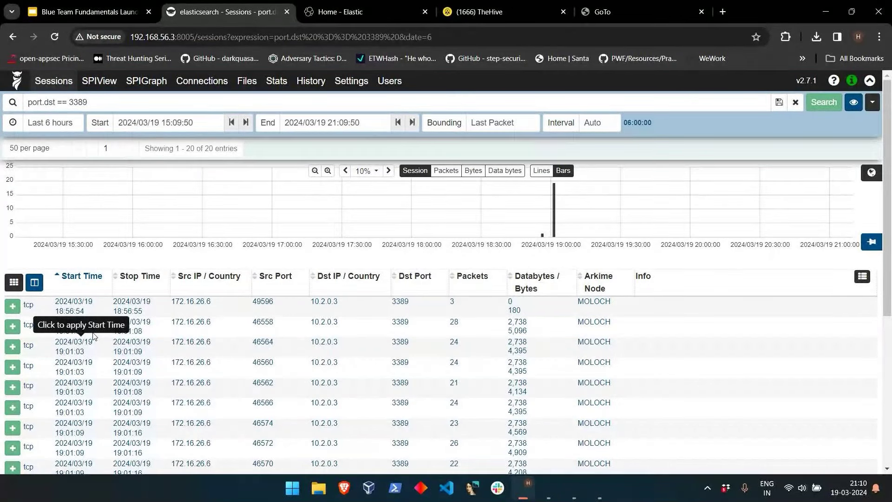
{"action": "scroll", "coordinate": [93, 336], "scroll_direction": "down", "scroll_amount": 5}
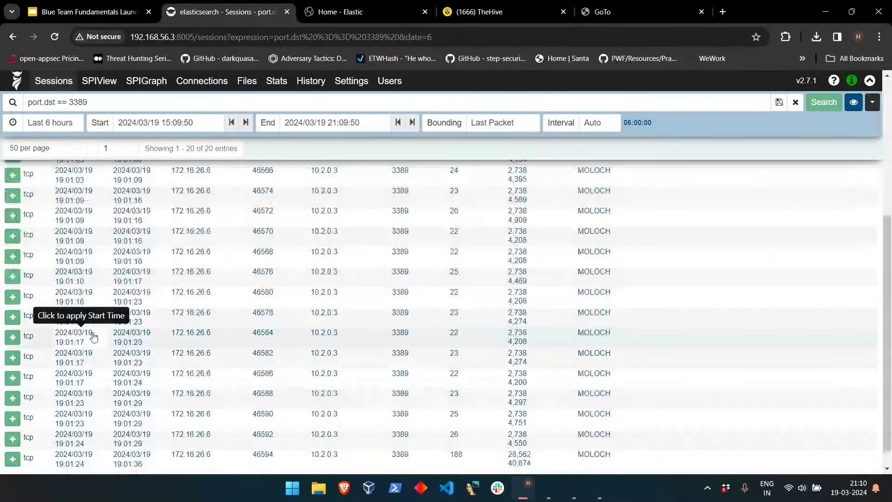
- Check the slide "Detecting Remote Brute Forcing" for the tcp.dstport filter identifying the targeted remote service, and return to the Arkime sessions
{"action": "left_click", "coordinate": [31, 9]}
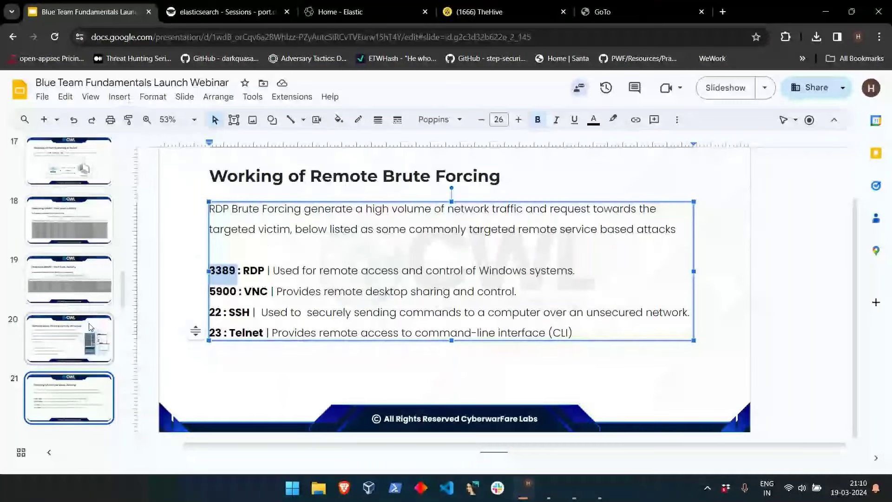
{"action": "left_click", "coordinate": [80, 393]}
{"action": "scroll", "coordinate": [69, 325], "scroll_direction": "down", "scroll_amount": 2}
{"action": "left_click", "coordinate": [78, 338]}
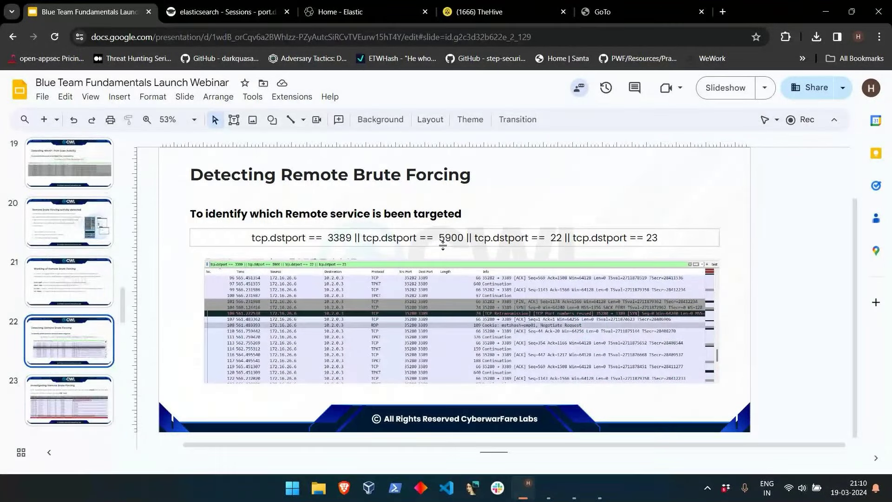
{"action": "scroll", "coordinate": [19, 309], "scroll_direction": "down", "scroll_amount": 2}
{"action": "scroll", "coordinate": [18, 309], "scroll_direction": "up", "scroll_amount": 1}
{"action": "left_click", "coordinate": [162, 18]}
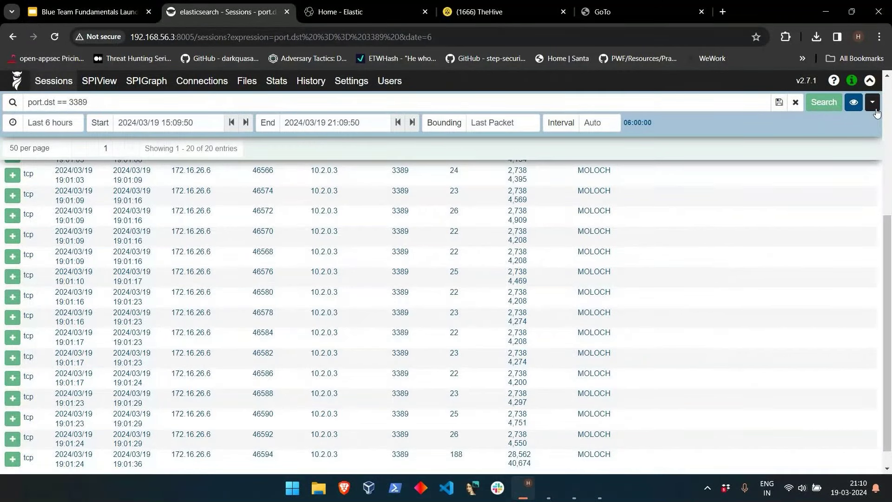
- Review the port 3389 sessions and export the visible items as a PCAP named sessions.pcap, without linked segments
{"action": "scroll", "coordinate": [393, 312], "scroll_direction": "up", "scroll_amount": 5}
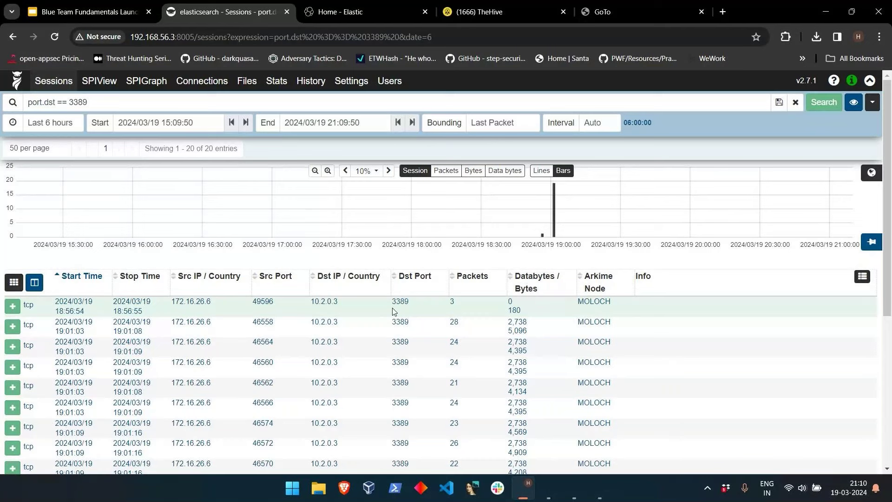
{"action": "left_click", "coordinate": [873, 102]}
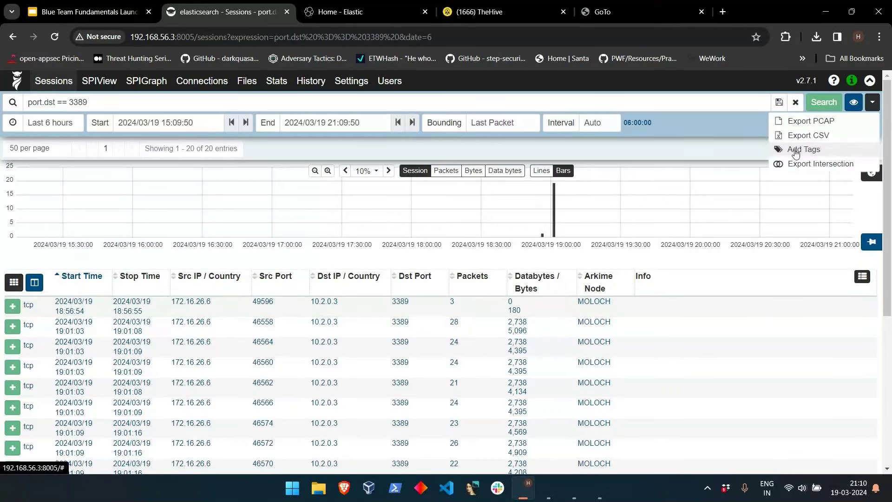
{"action": "scroll", "coordinate": [303, 335], "scroll_direction": "down", "scroll_amount": 2}
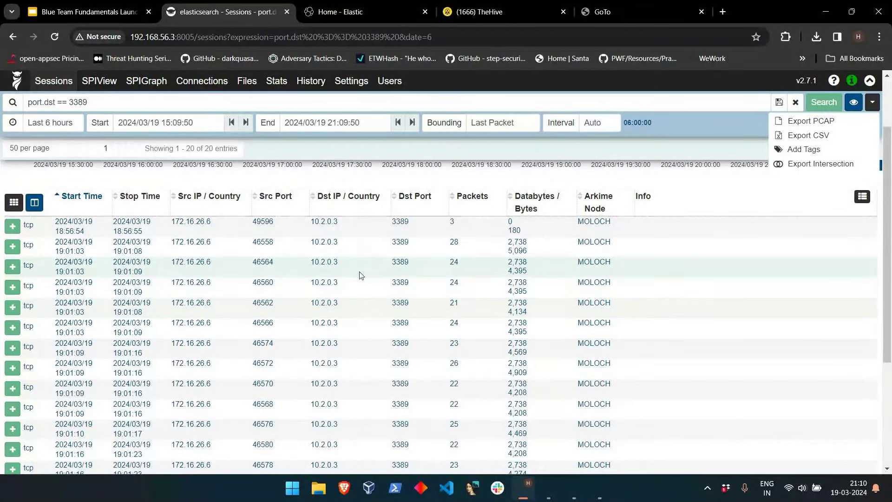
{"action": "scroll", "coordinate": [361, 275], "scroll_direction": "down", "scroll_amount": 6}
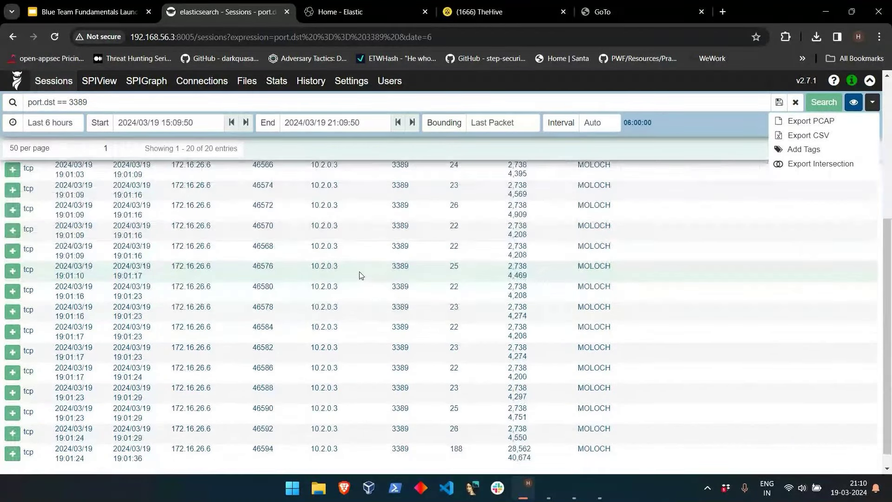
{"action": "scroll", "coordinate": [361, 275], "scroll_direction": "down", "scroll_amount": 1}
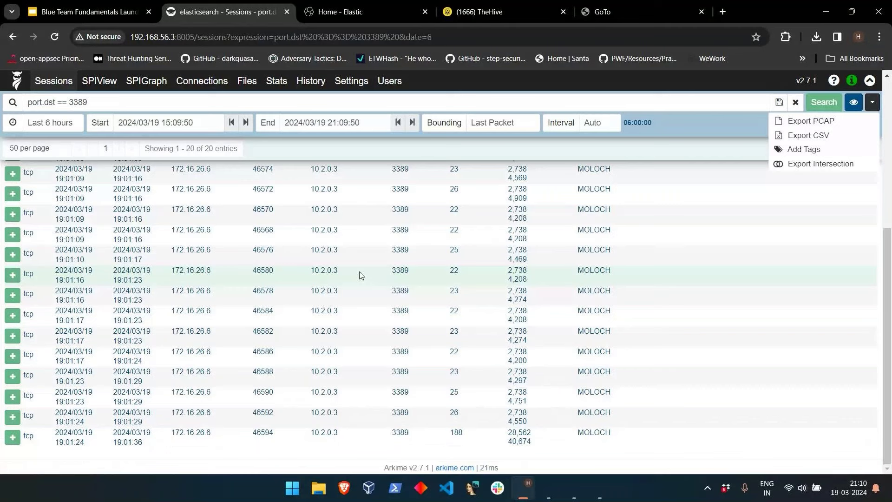
{"action": "scroll", "coordinate": [406, 274], "scroll_direction": "up", "scroll_amount": 3}
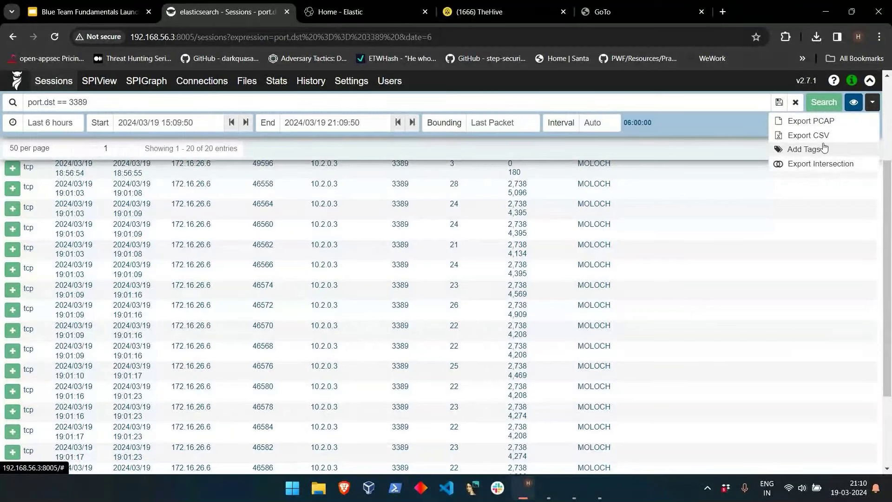
{"action": "left_click", "coordinate": [820, 121]}
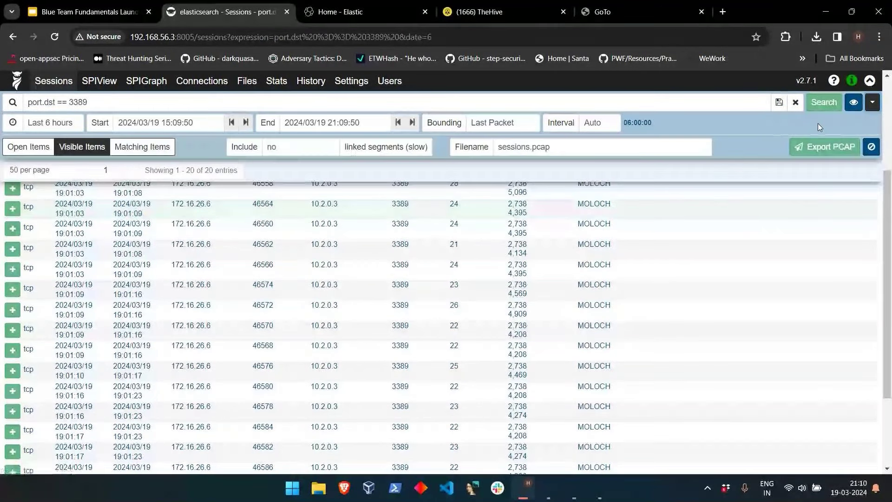
{"action": "left_click", "coordinate": [825, 146]}
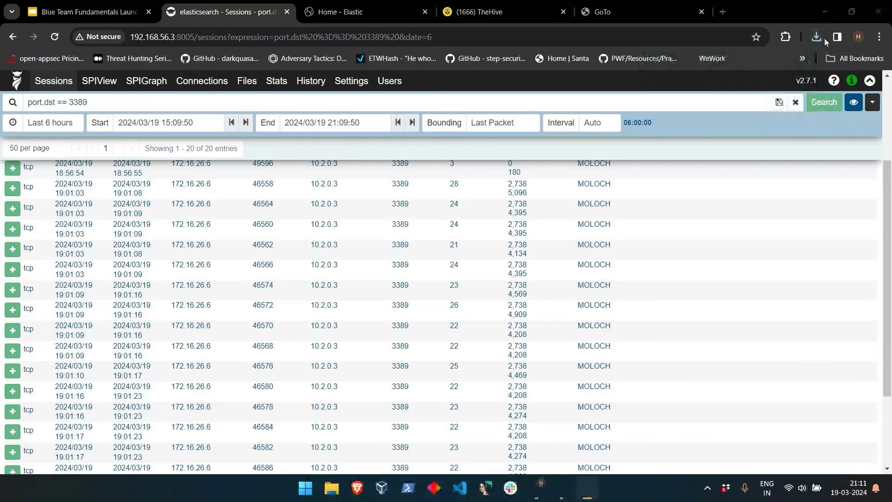
- View the exported capture sessions (24).pcap in Wireshark and compare it with the port 3389 session list in Arkime
{"action": "left_click", "coordinate": [832, 13]}
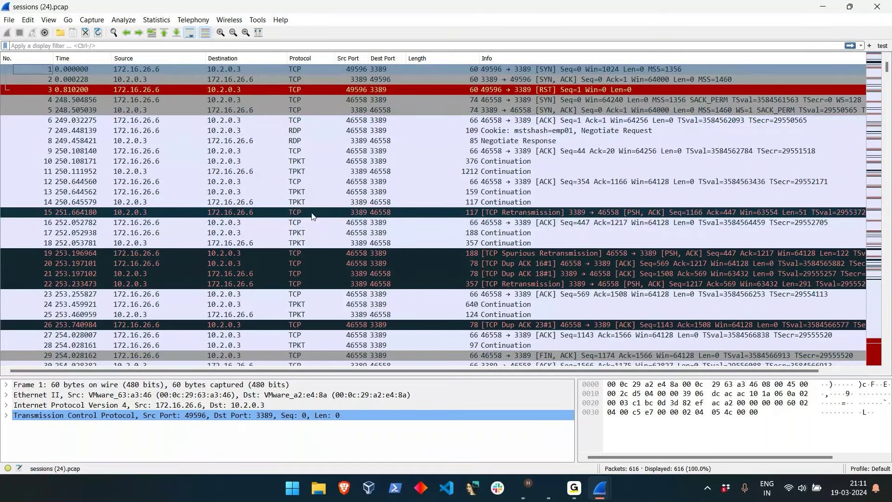
{"action": "left_click", "coordinate": [816, 7]}
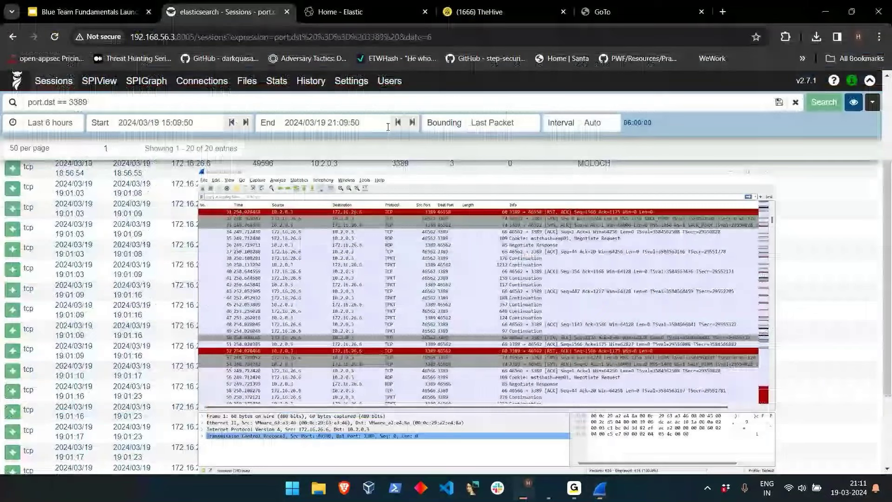
{"action": "scroll", "coordinate": [164, 203], "scroll_direction": "up", "scroll_amount": 3}
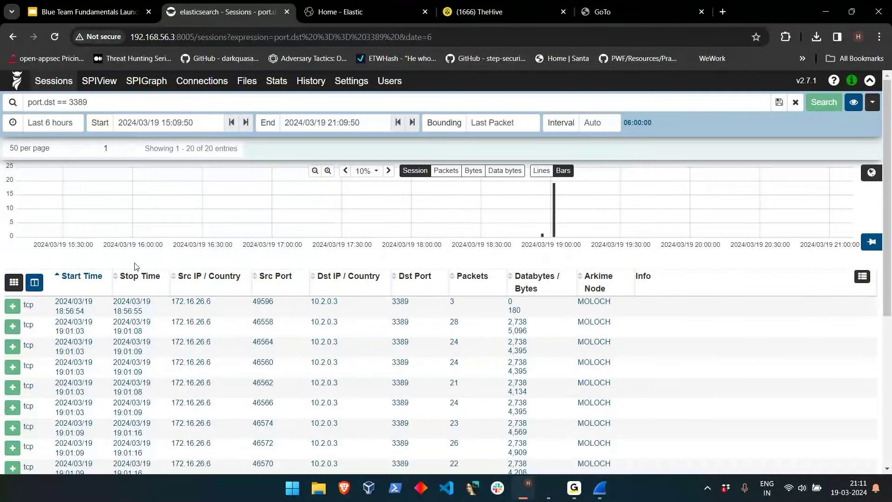
{"action": "key", "text": "alt+Tab"}
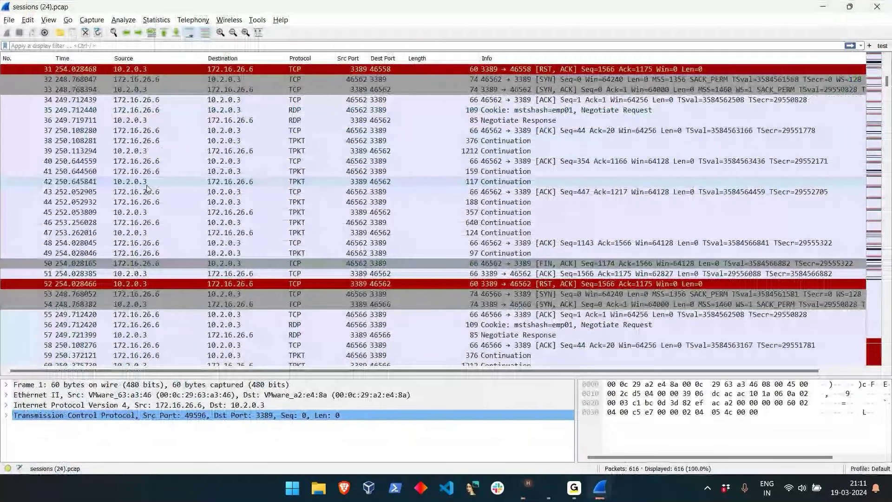
- Examine the capture's TCP and RDP packets between 172.16.26.6 and 10.2.0.3 for repeated connection attempts on port 3389
{"action": "scroll", "coordinate": [146, 188], "scroll_direction": "up", "scroll_amount": 5}
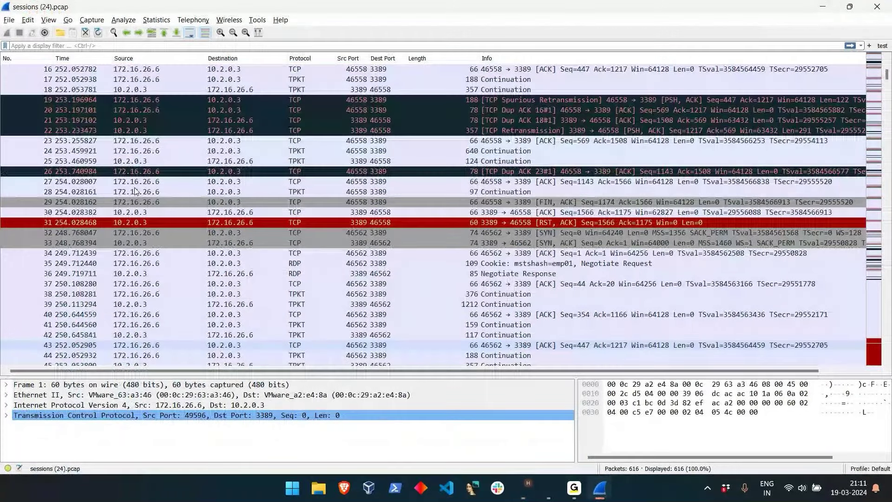
{"action": "scroll", "coordinate": [363, 181], "scroll_direction": "down", "scroll_amount": 20}
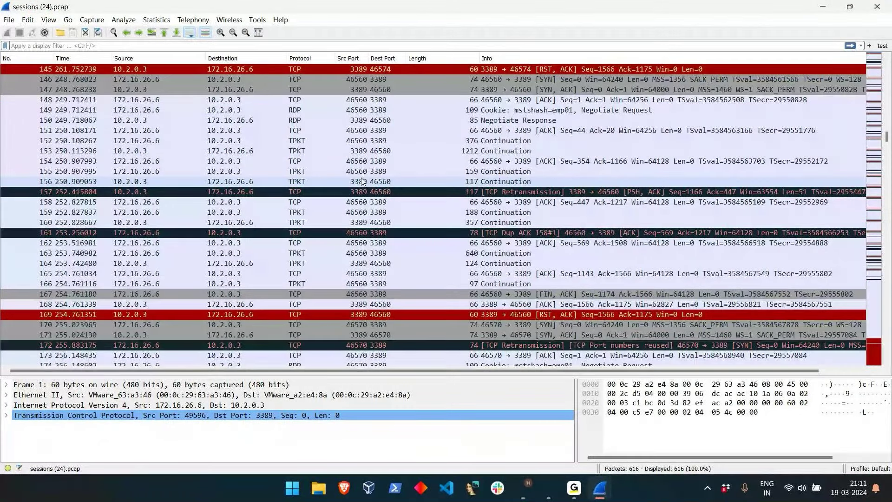
{"action": "scroll", "coordinate": [362, 182], "scroll_direction": "up", "scroll_amount": 4}
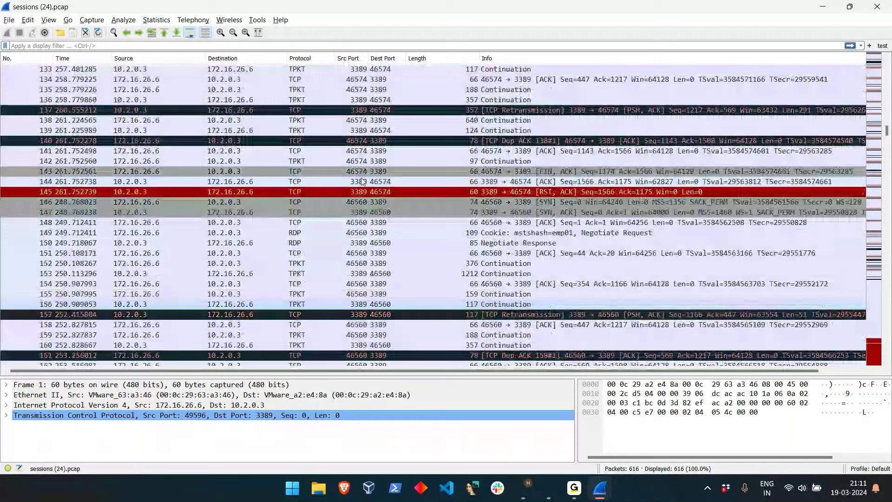
{"action": "scroll", "coordinate": [362, 181], "scroll_direction": "up", "scroll_amount": 6}
{"action": "left_click_drag", "start_coordinate": [886, 122], "coordinate": [885, 57]}
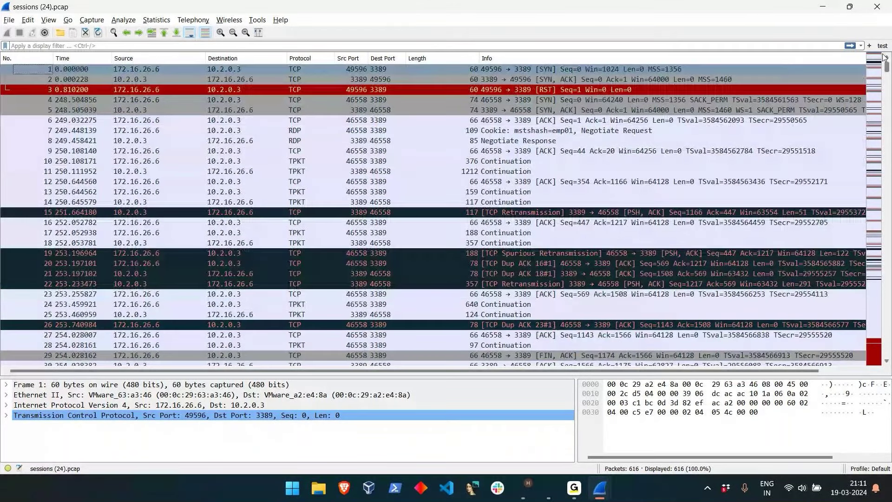
{"action": "scroll", "coordinate": [761, 111], "scroll_direction": "down", "scroll_amount": 12}
{"action": "scroll", "coordinate": [761, 111], "scroll_direction": "down", "scroll_amount": 5}
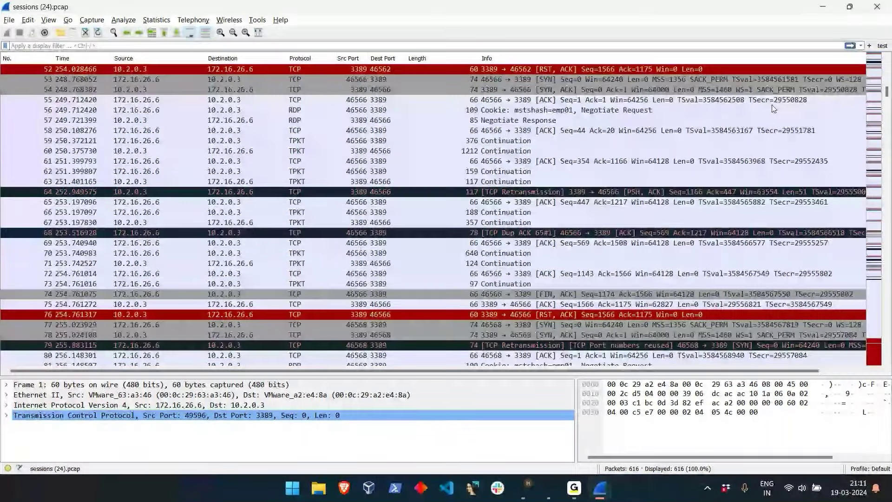
- Locate the connection from source port 46562 to 3389 and examine its SYN, SYN-ACK and ACK handshake in packets 32 to 34
{"action": "scroll", "coordinate": [774, 109], "scroll_direction": "down", "scroll_amount": 12}
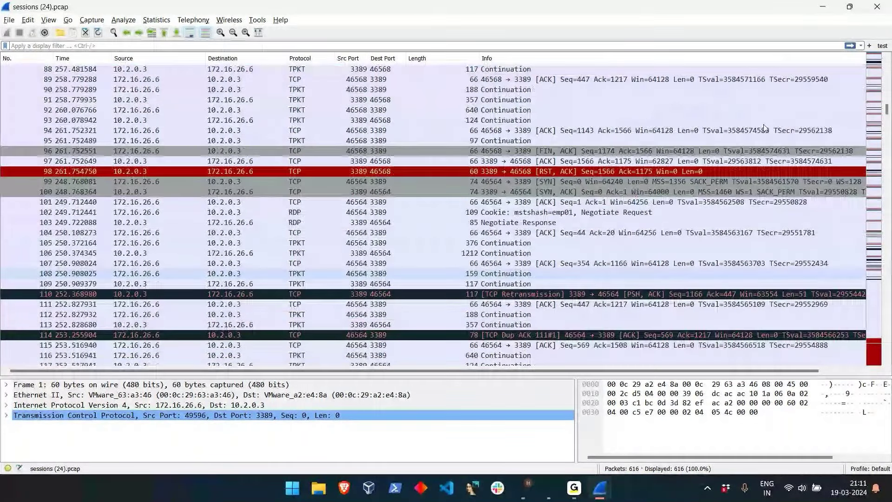
{"action": "scroll", "coordinate": [767, 122], "scroll_direction": "up", "scroll_amount": 11}
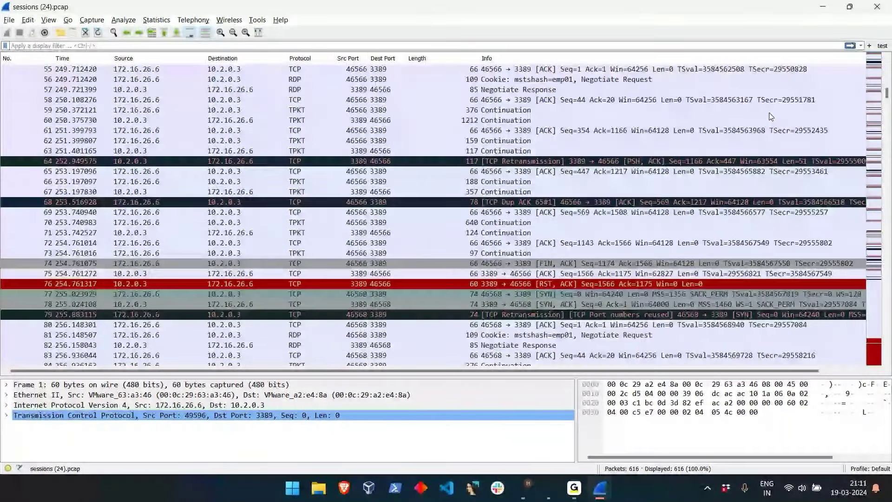
{"action": "scroll", "coordinate": [771, 116], "scroll_direction": "up", "scroll_amount": 10}
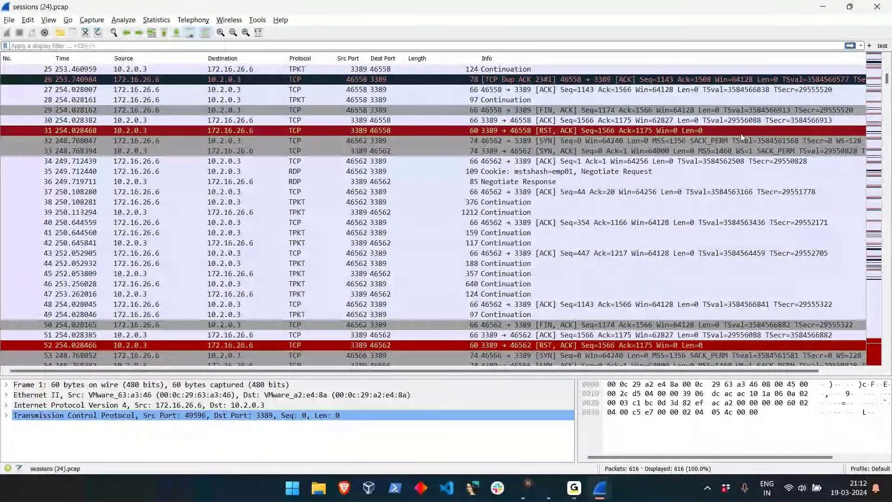
{"action": "scroll", "coordinate": [742, 135], "scroll_direction": "down", "scroll_amount": 3}
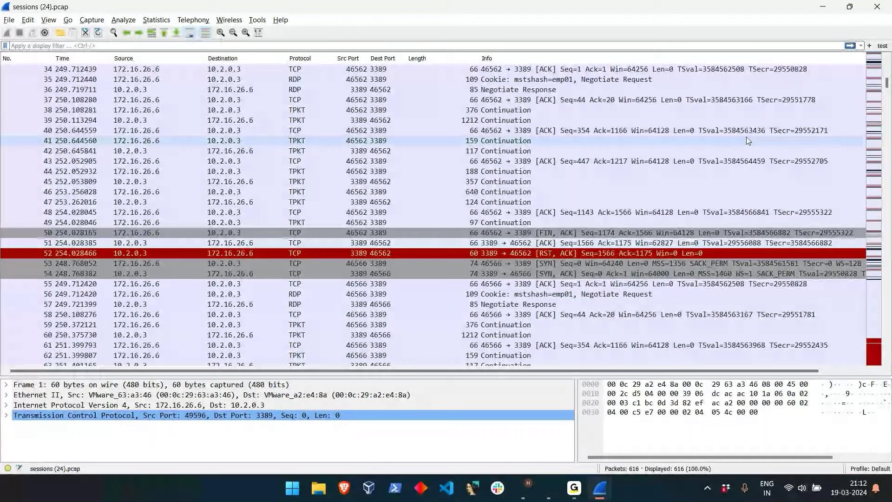
{"action": "scroll", "coordinate": [748, 140], "scroll_direction": "down", "scroll_amount": 5}
{"action": "scroll", "coordinate": [68, 138], "scroll_direction": "up", "scroll_amount": 7}
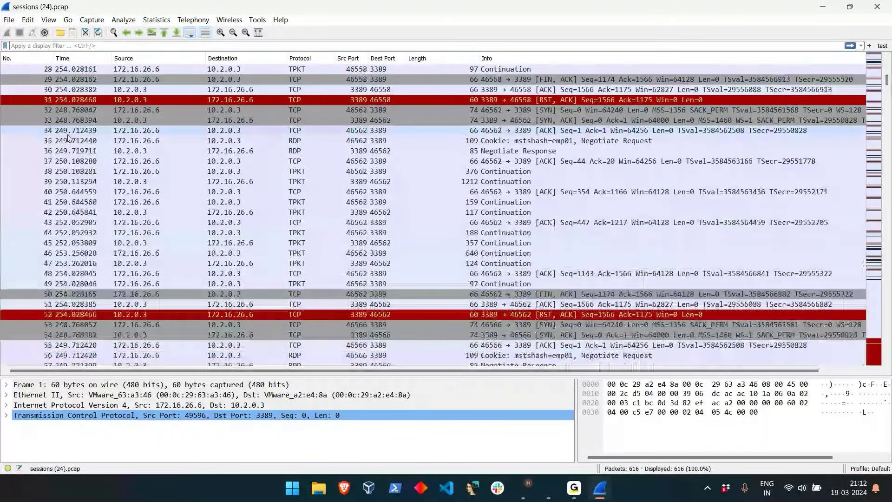
{"action": "left_click", "coordinate": [128, 108]}
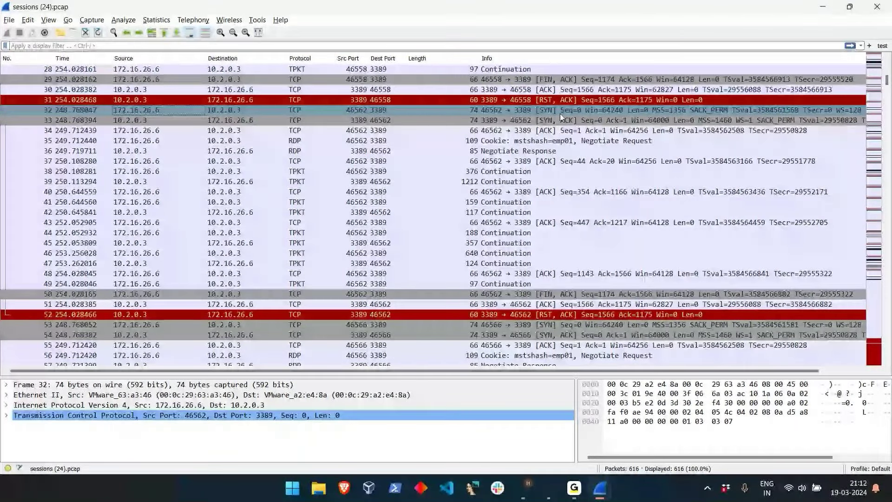
{"action": "key", "text": "Down"}
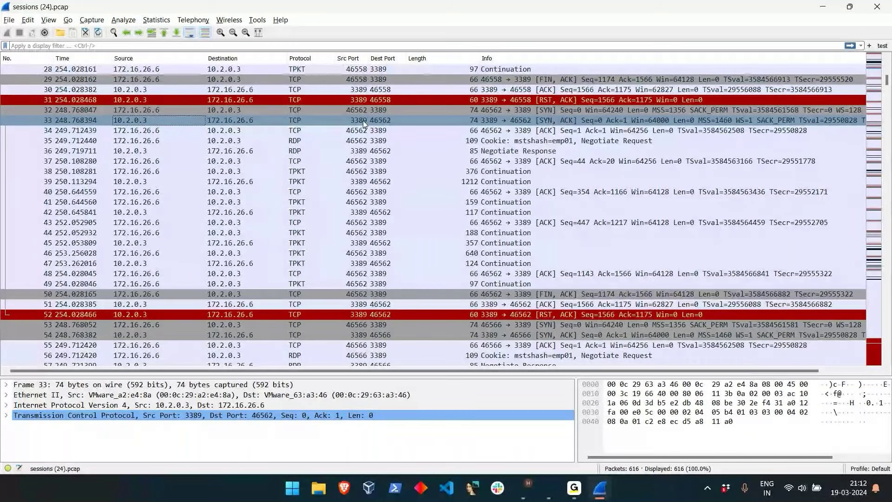
{"action": "left_click", "coordinate": [163, 111]}
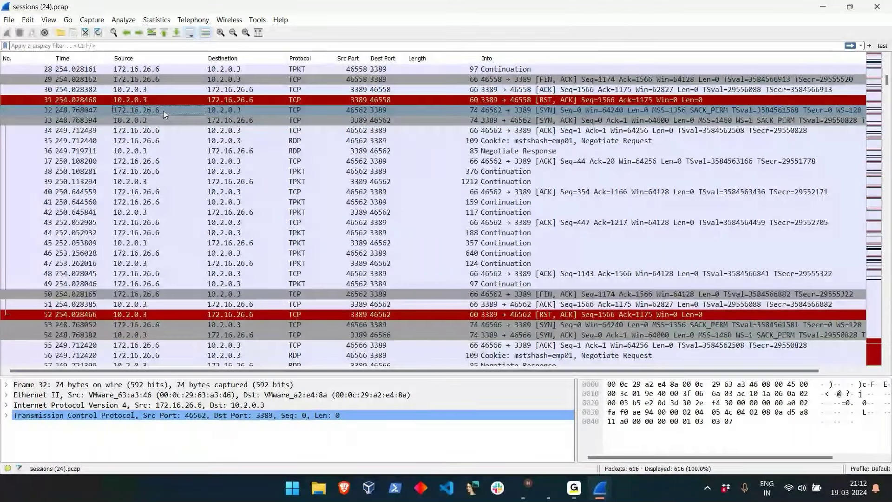
{"action": "left_click", "coordinate": [496, 123]}
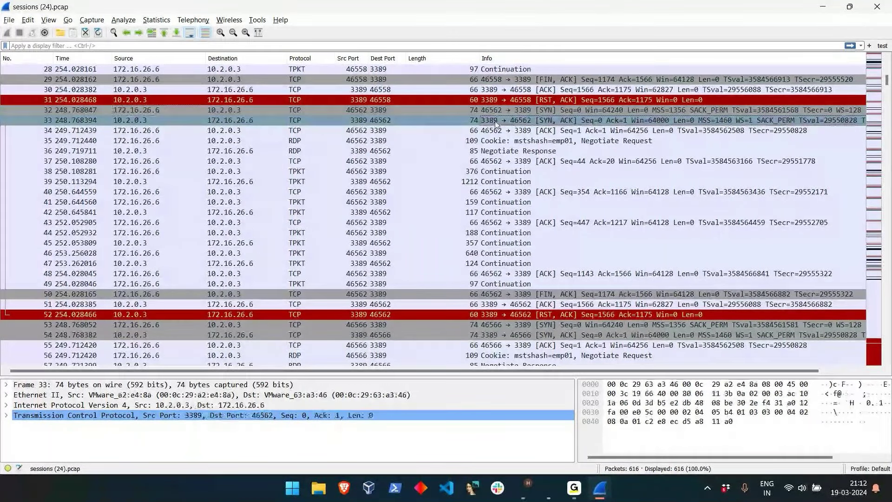
{"action": "left_click", "coordinate": [154, 131]}
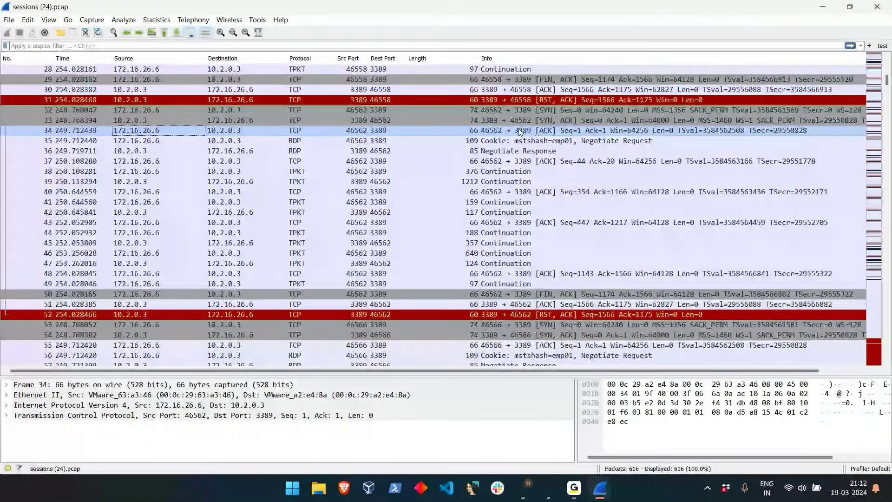
- Inspect the RDP Negotiate Request in packet 35 in a separate packet window, and close that window
{"action": "key", "text": "Down"}
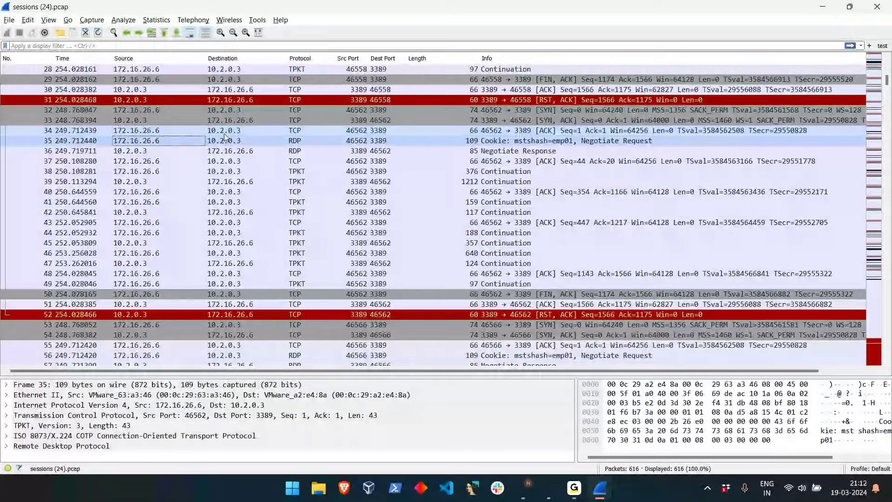
{"action": "double_click", "coordinate": [225, 138]}
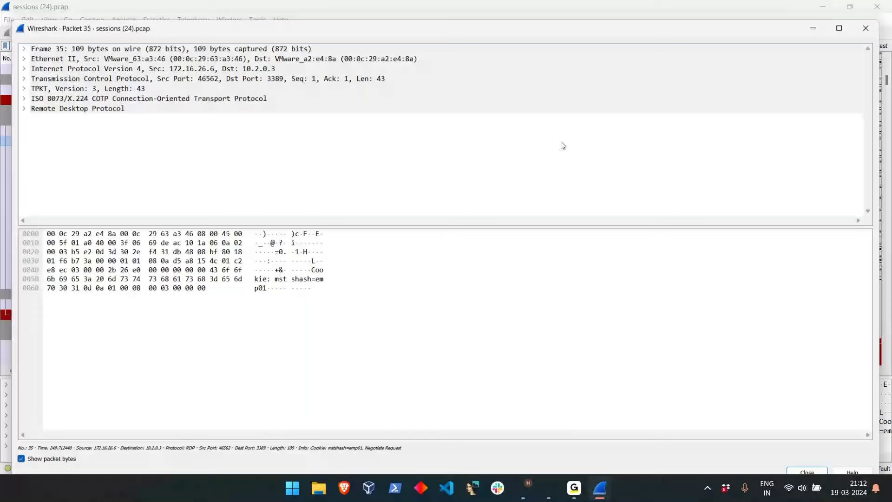
{"action": "left_click", "coordinate": [839, 28]}
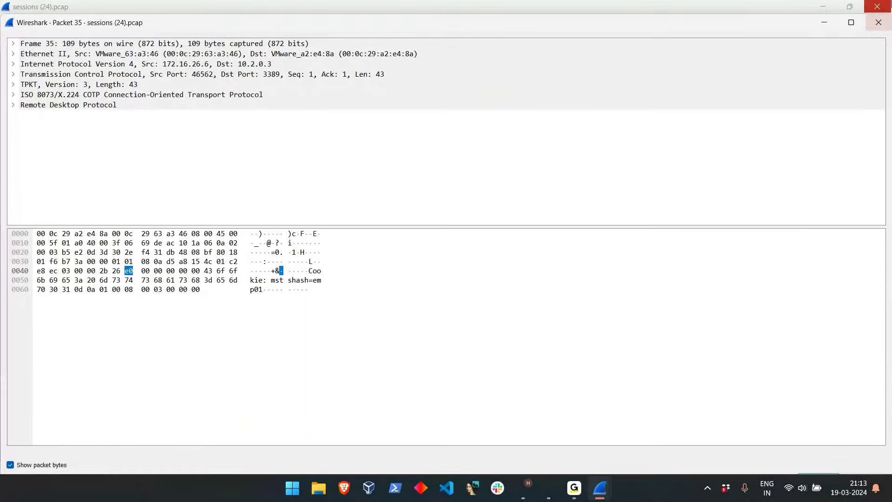
{"action": "left_click", "coordinate": [849, 24]}
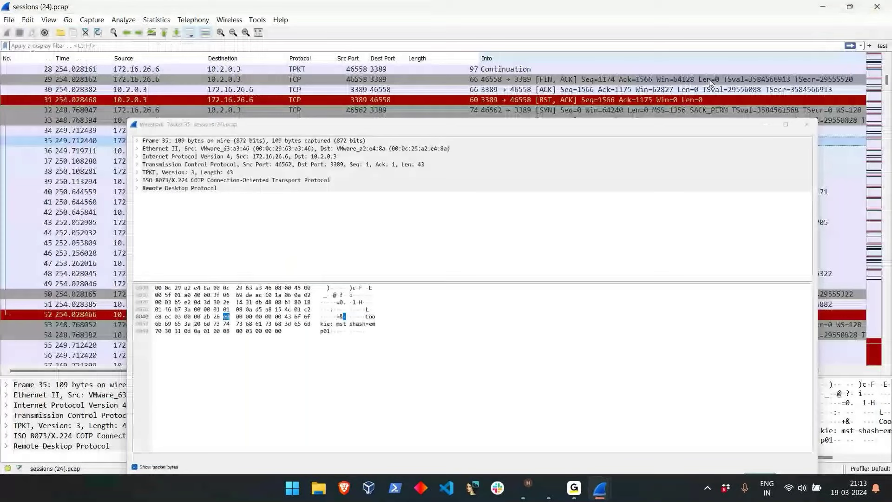
{"action": "key", "text": "Escape"}
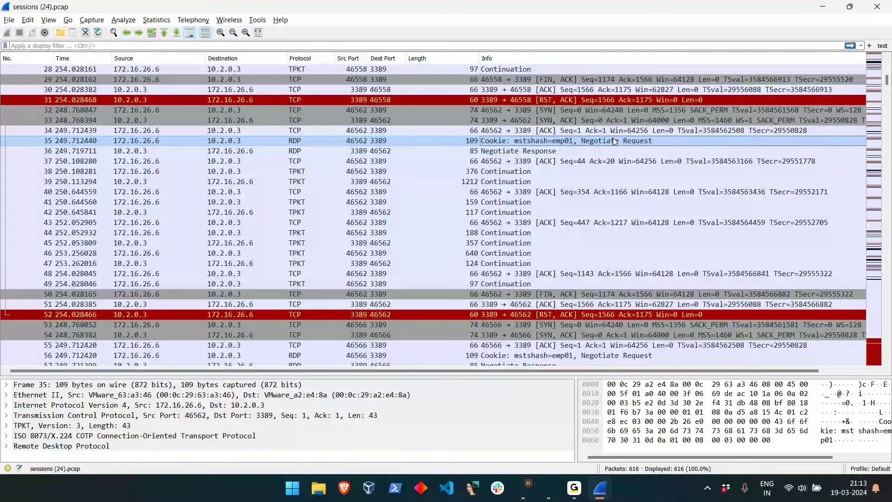
- Examine how the port 46562 connection is ended, checking the FIN-ACK packet 50 and the ACK packet 51
{"action": "scroll", "coordinate": [427, 252], "scroll_direction": "down", "scroll_amount": 1}
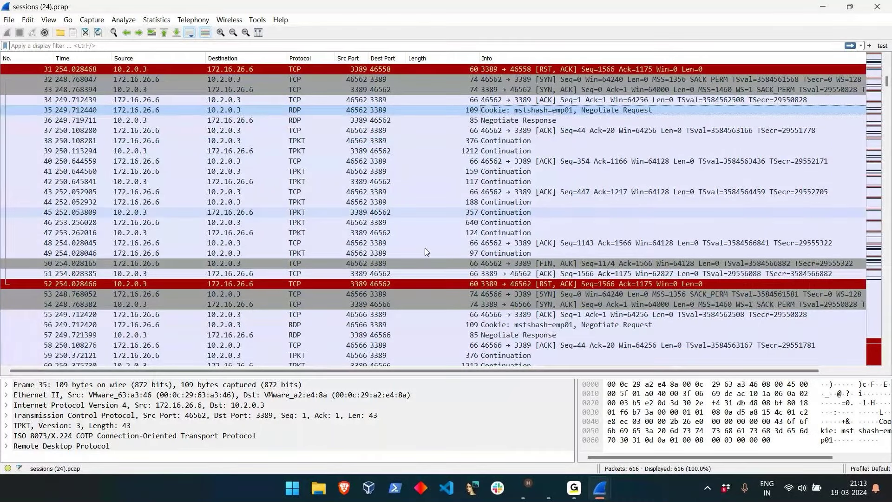
{"action": "scroll", "coordinate": [233, 307], "scroll_direction": "up", "scroll_amount": 1}
{"action": "left_click", "coordinate": [151, 305]}
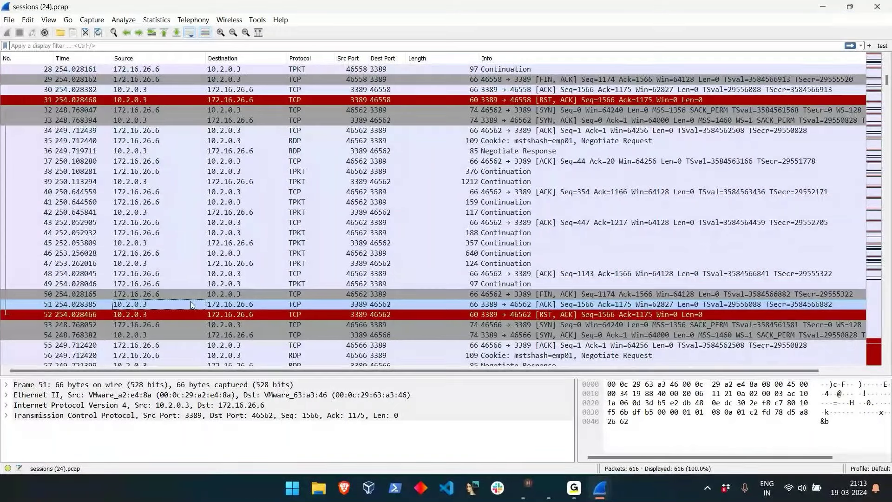
{"action": "key", "text": "Up"}
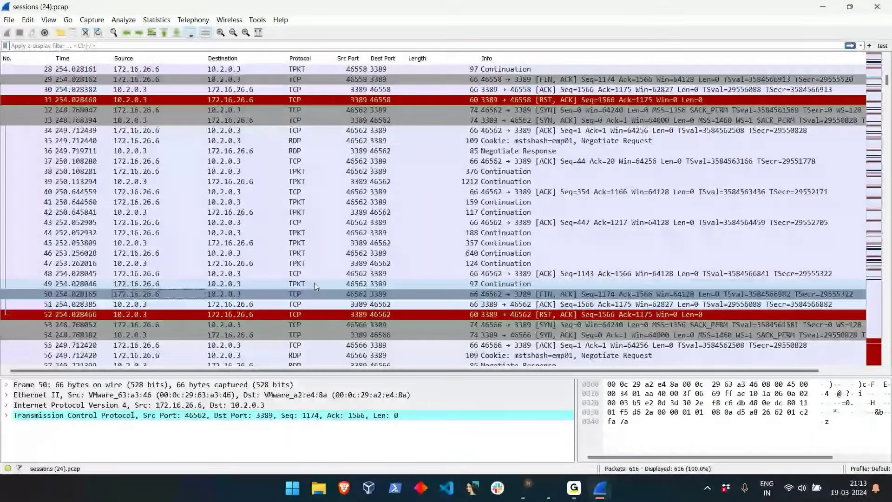
{"action": "left_click", "coordinate": [561, 304]}
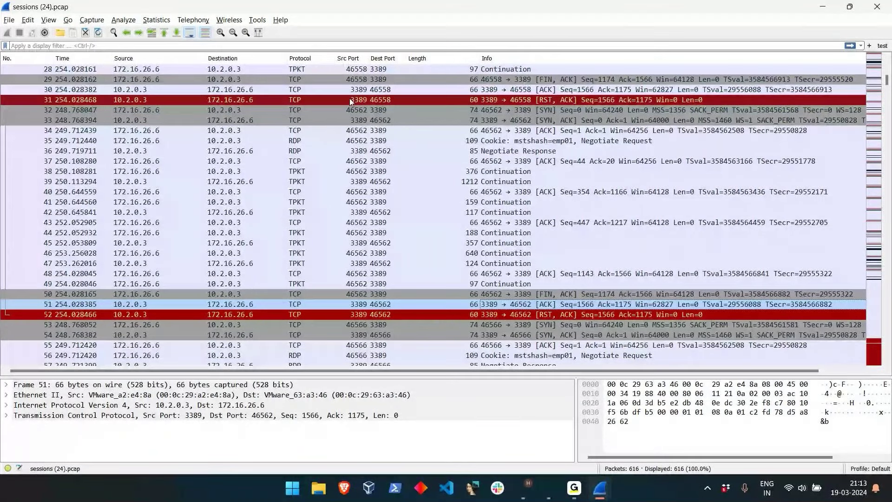
- Check the following connections on port 3389 for repeated RDP Negotiate Requests, selecting packets 56 and 126
{"action": "scroll", "coordinate": [185, 70], "scroll_direction": "down", "scroll_amount": 8}
{"action": "left_click", "coordinate": [185, 110]}
{"action": "scroll", "coordinate": [520, 284], "scroll_direction": "down", "scroll_amount": 15}
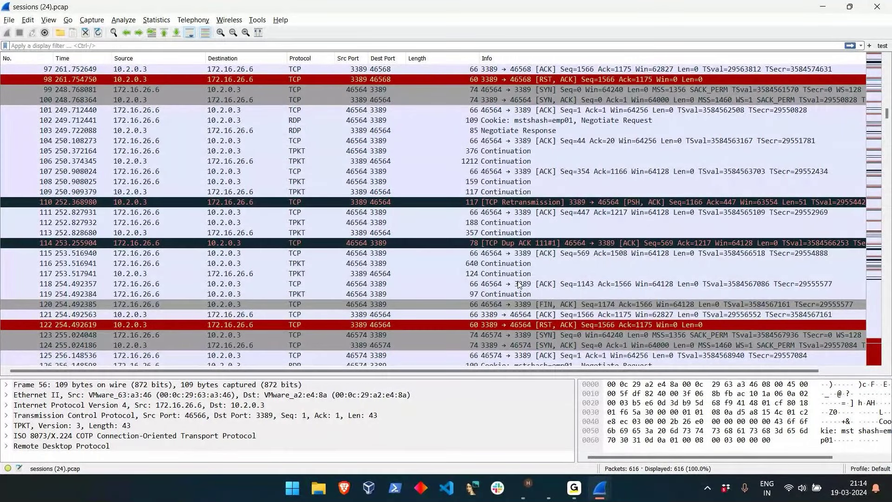
{"action": "scroll", "coordinate": [519, 284], "scroll_direction": "down", "scroll_amount": 9}
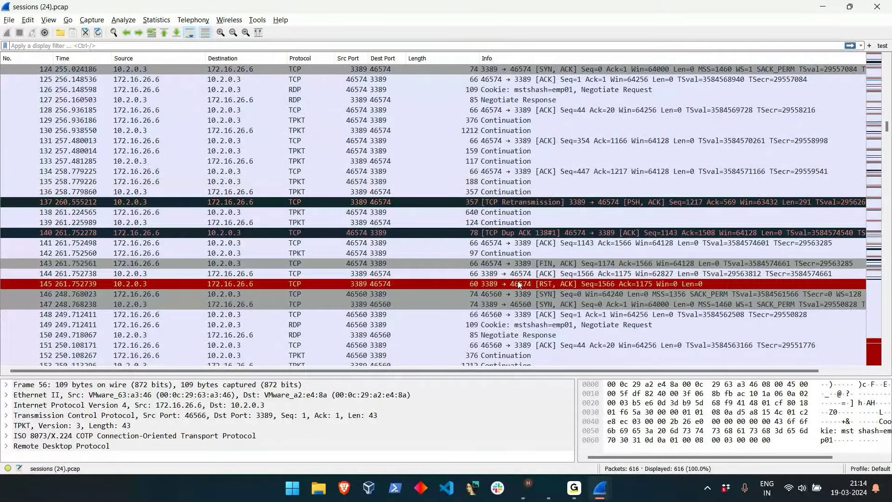
{"action": "scroll", "coordinate": [243, 211], "scroll_direction": "up", "scroll_amount": 4}
{"action": "left_click", "coordinate": [244, 212]}
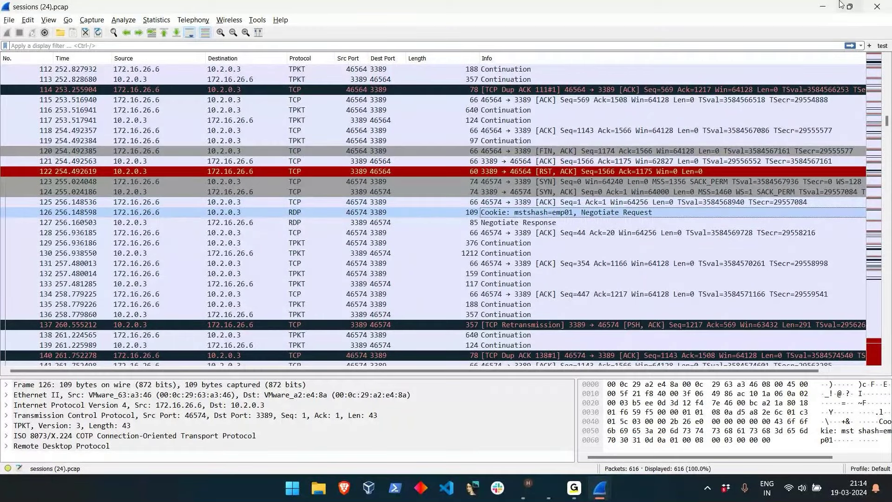
- Switch to the Google Slides deck and review the tcp.dstport filter for ports 3389, 5900, 22 and 23 on "Detecting Remote Brute Forcing"
{"action": "left_click", "coordinate": [823, 6]}
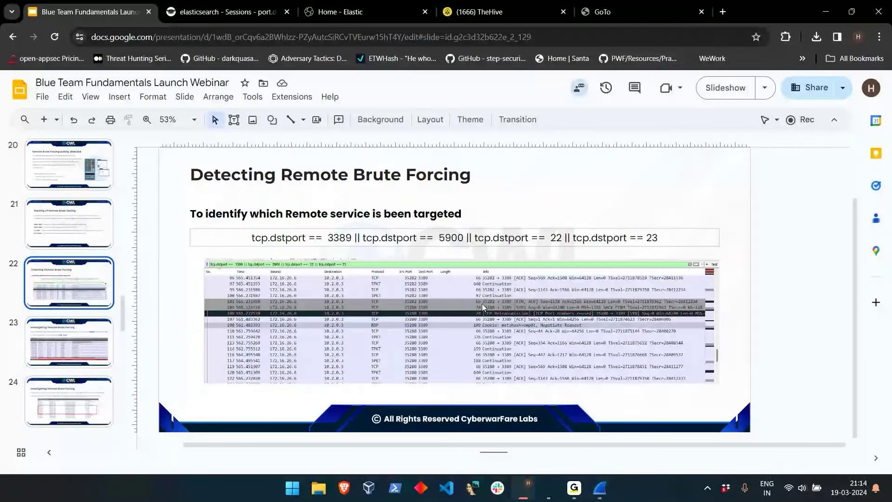
{"action": "left_click_drag", "start_coordinate": [542, 238], "coordinate": [299, 237]}
{"action": "left_click", "coordinate": [666, 237]}
{"action": "left_click", "coordinate": [293, 245], "text": "shift"}
{"action": "left_click", "coordinate": [257, 244], "text": "shift"}
{"action": "left_click", "coordinate": [253, 239], "text": "shift"}
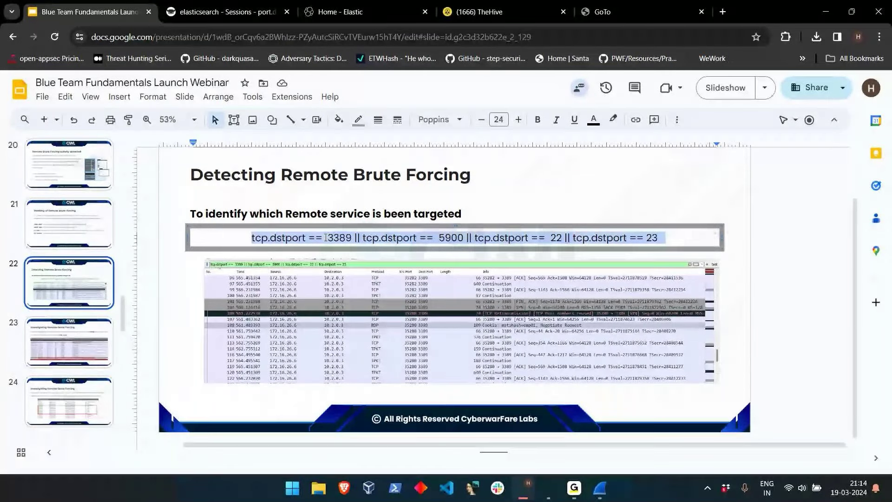
{"action": "scroll", "coordinate": [326, 238], "scroll_direction": "down", "scroll_amount": 3}
{"action": "scroll", "coordinate": [393, 299], "scroll_direction": "up", "scroll_amount": 3}
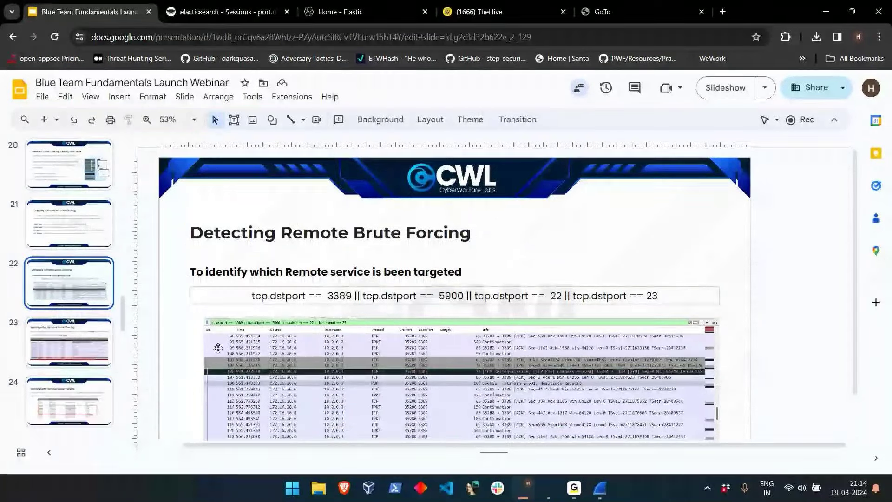
- Read the "Investigating Remote Brute Forcing" slides on FIN-ACK packets, the host's event log and the SIEM query for failed logins
{"action": "scroll", "coordinate": [218, 348], "scroll_direction": "down", "scroll_amount": 3}
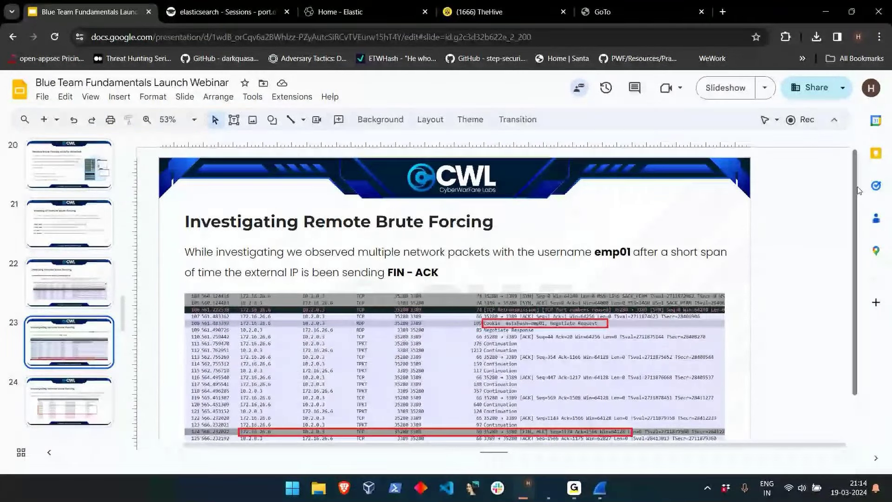
{"action": "scroll", "coordinate": [859, 191], "scroll_direction": "down", "scroll_amount": 1}
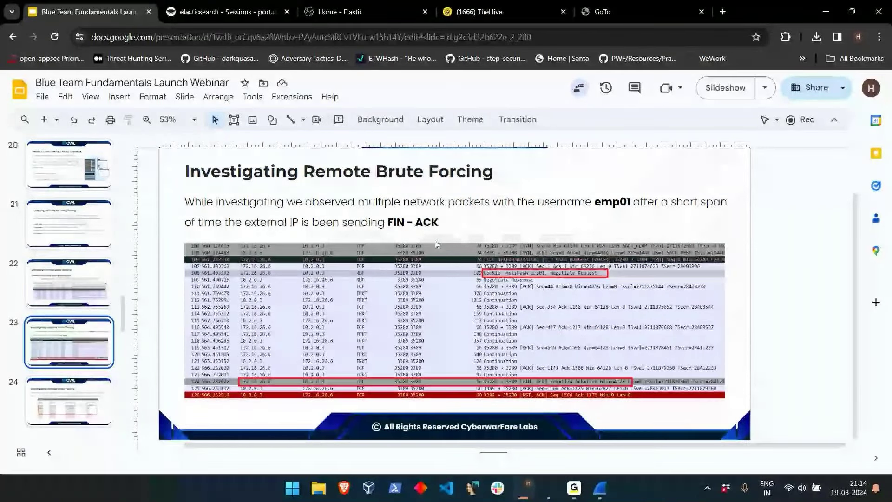
{"action": "scroll", "coordinate": [435, 241], "scroll_direction": "down", "scroll_amount": 2}
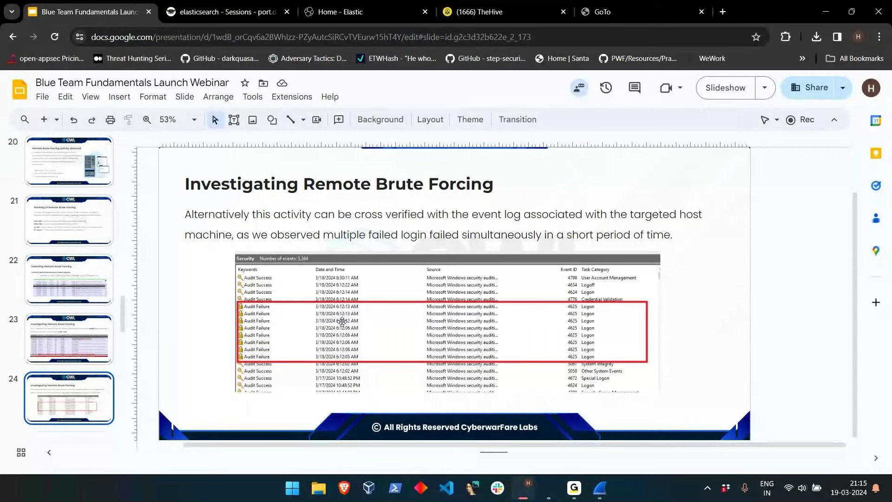
{"action": "scroll", "coordinate": [85, 355], "scroll_direction": "down", "scroll_amount": 2}
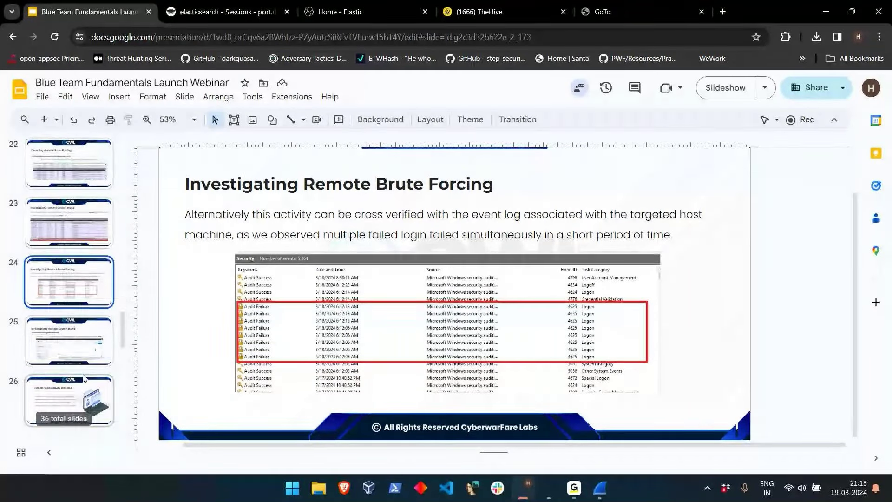
{"action": "left_click", "coordinate": [85, 355]}
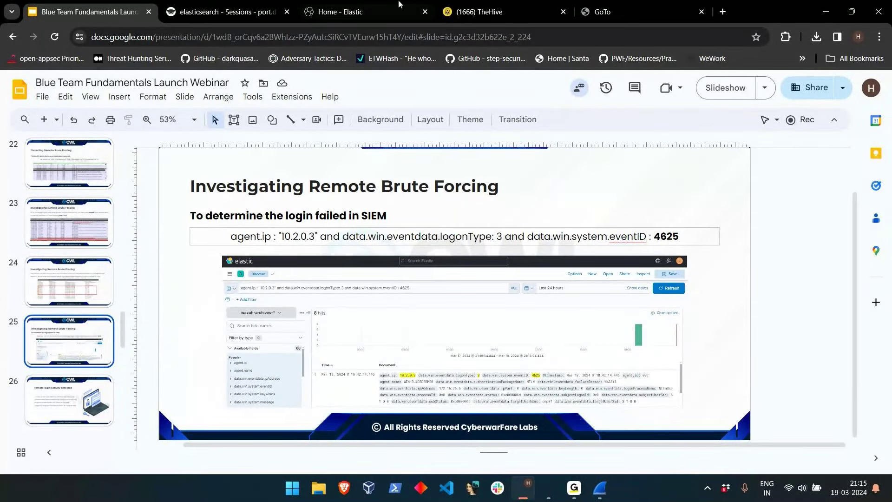
- Switch to Elastic, placing its browser tab directly after the slides, and open the main navigation
{"action": "left_click_drag", "start_coordinate": [399, 4], "coordinate": [181, 9]}
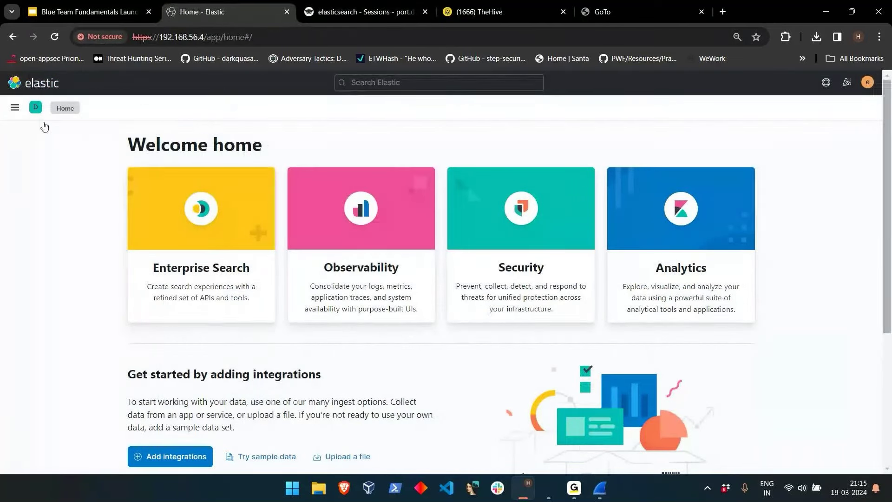
{"action": "left_click", "coordinate": [14, 108]}
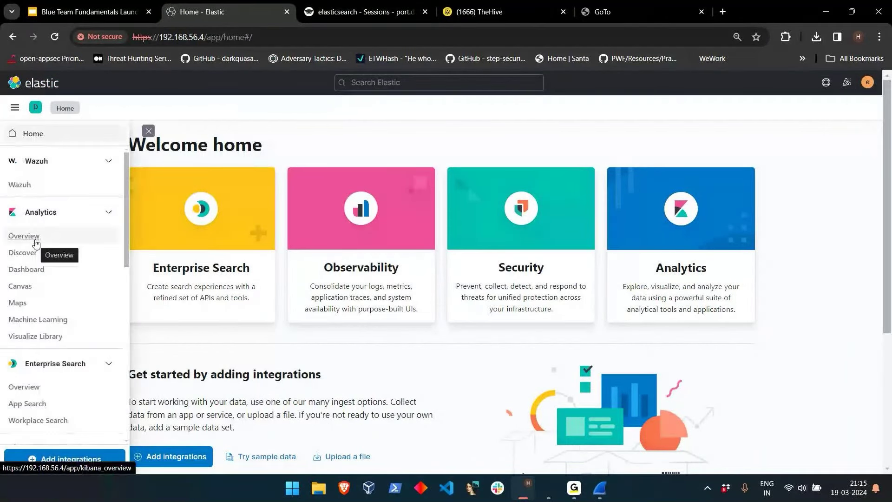